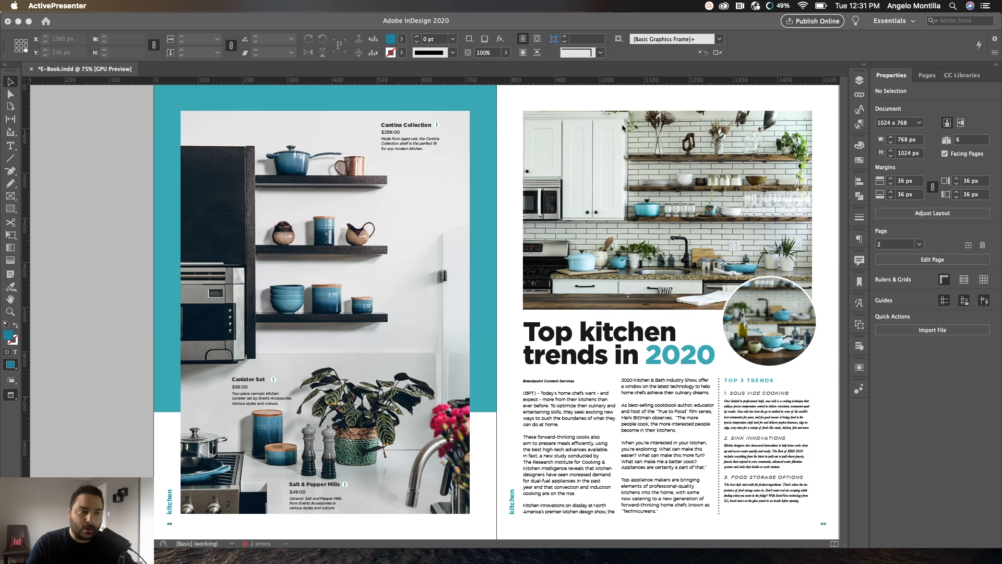
# Start a new web document from the 1024 x 768 preset and switch it to portrait orientation
pyautogui.click(89, 101)
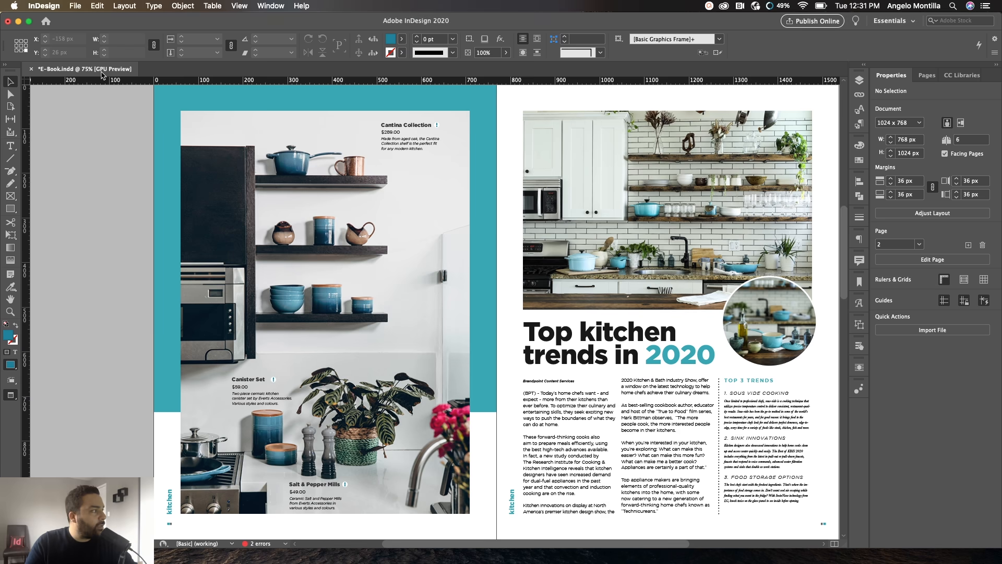
pyautogui.click(73, 6)
pyautogui.moveTo(165, 20)
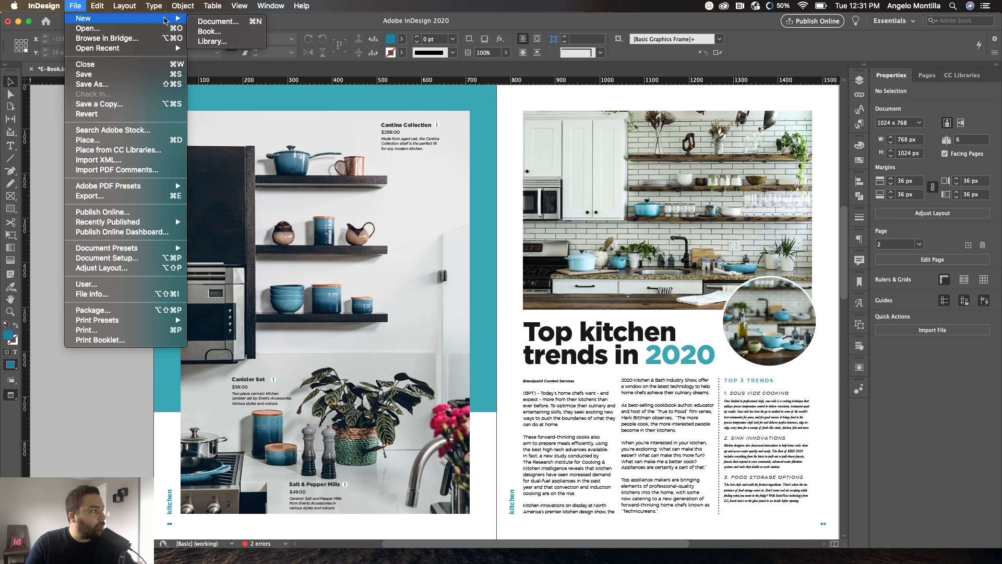
pyautogui.click(219, 22)
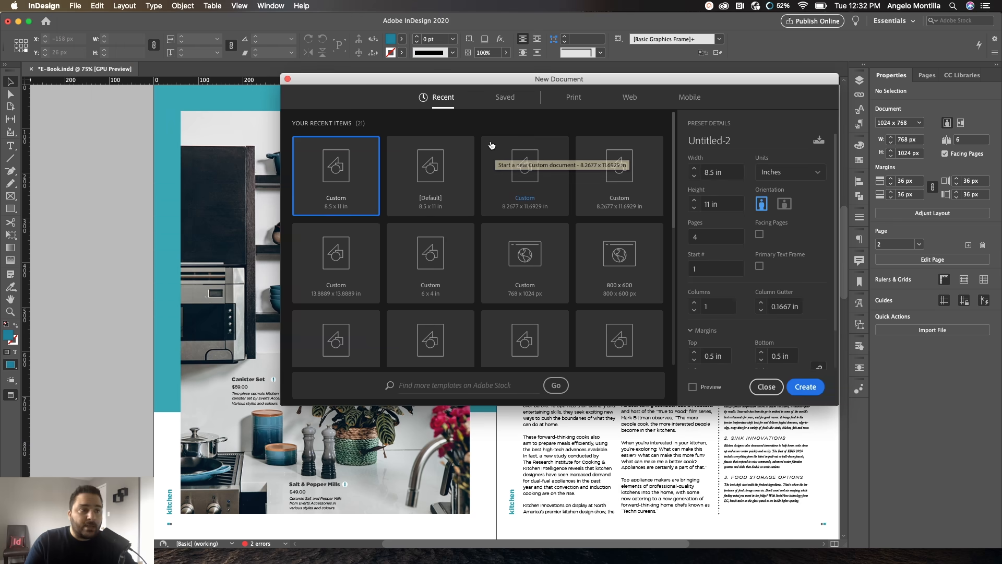
pyautogui.click(629, 101)
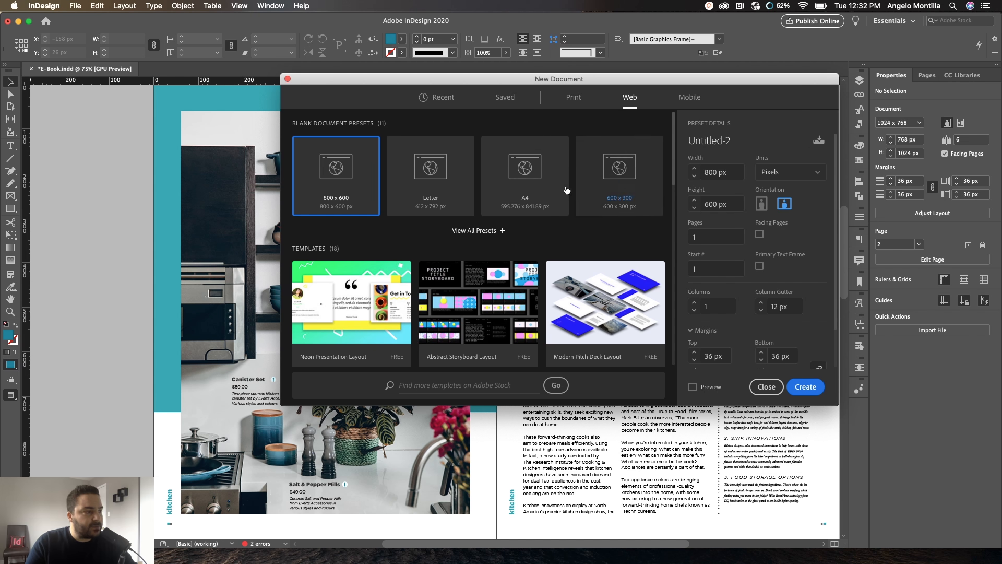
pyautogui.click(476, 231)
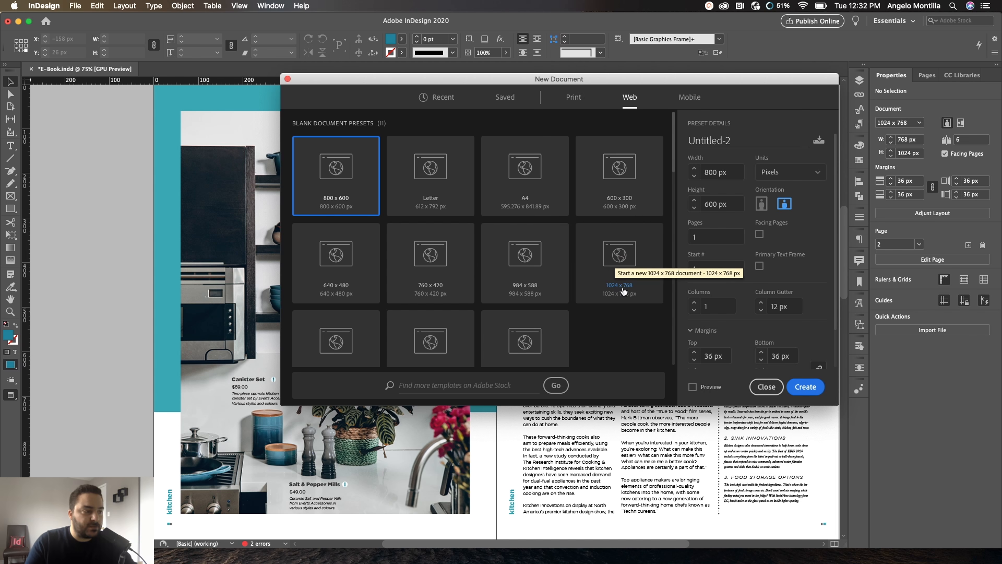
pyautogui.click(623, 261)
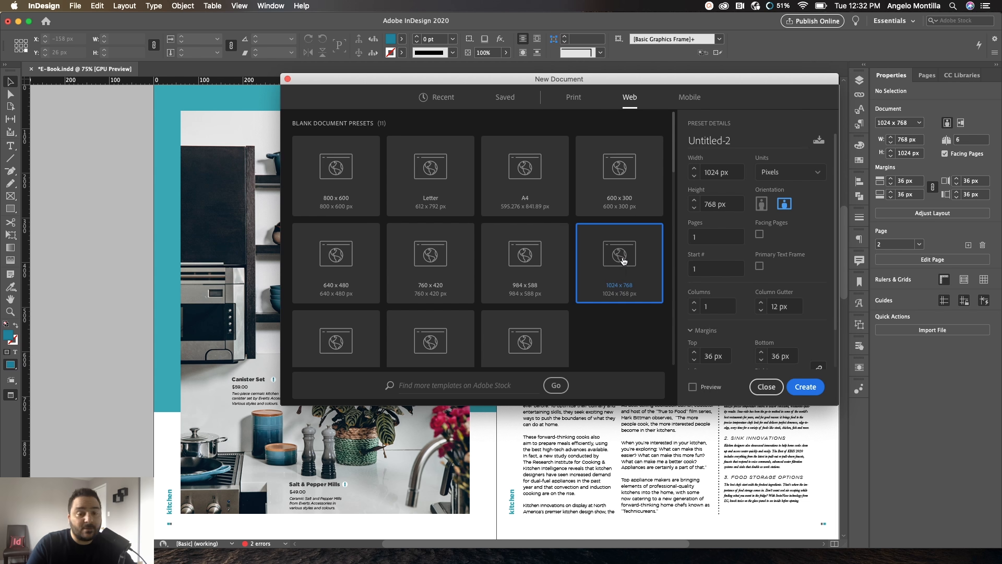
pyautogui.click(766, 208)
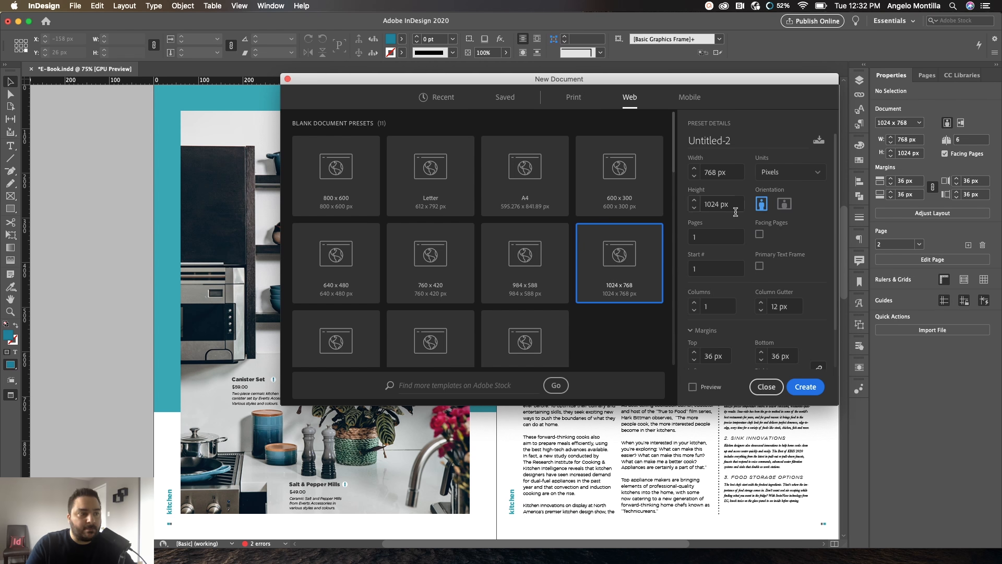
# Enable facing pages, set the page count to 6, create the document and show its page thumbnails
pyautogui.click(713, 238)
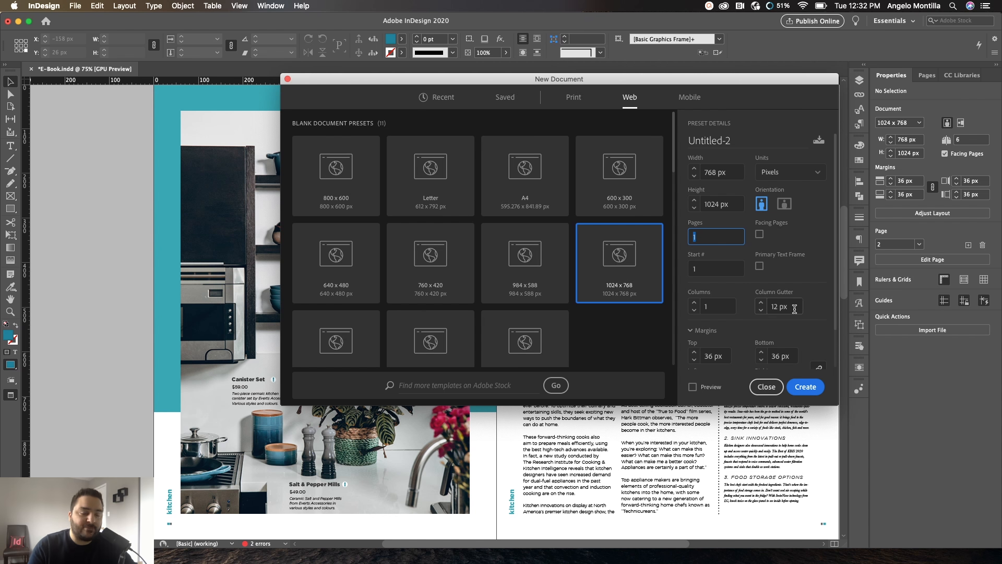
pyautogui.click(760, 234)
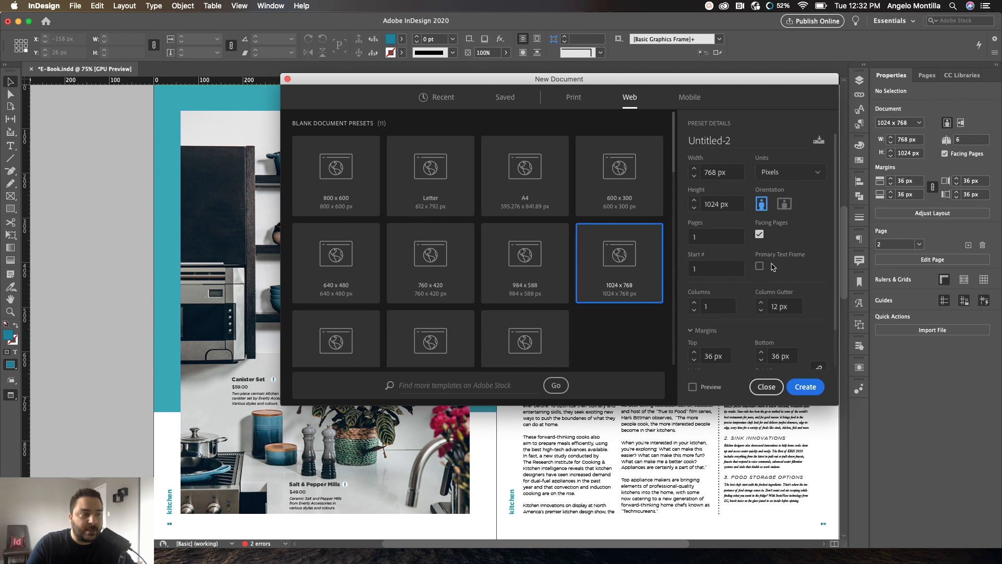
pyautogui.click(718, 238)
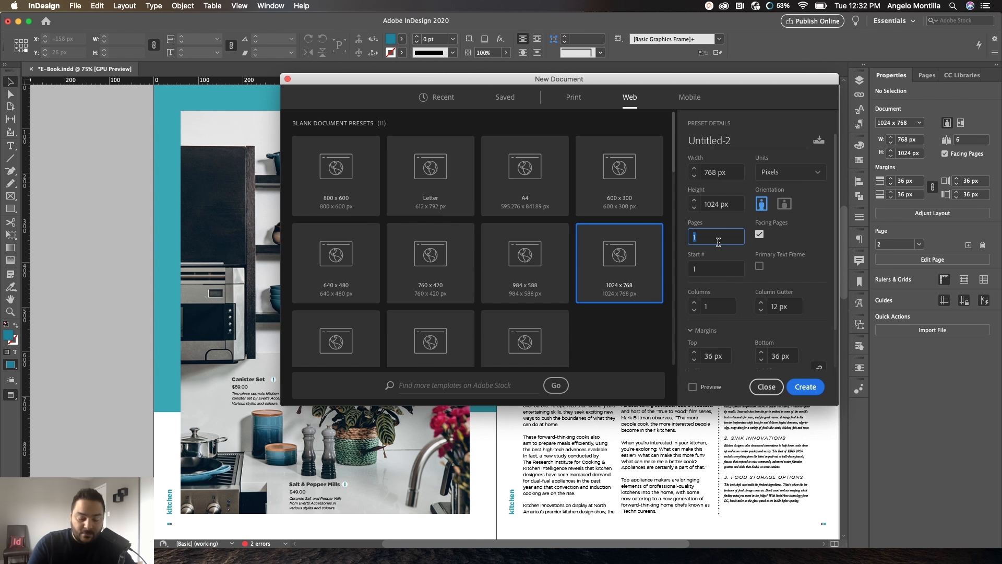
pyautogui.write('6')
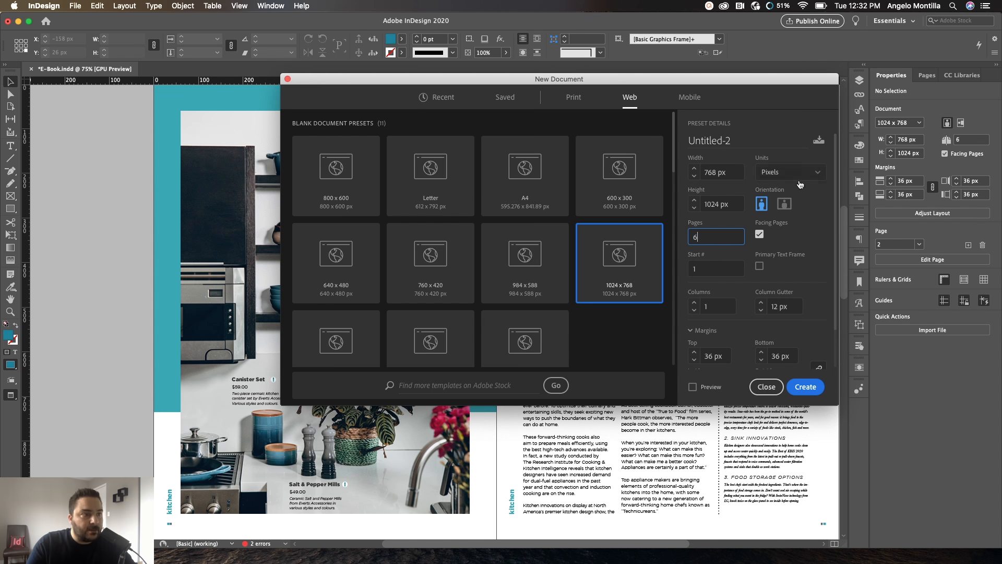
pyautogui.click(802, 390)
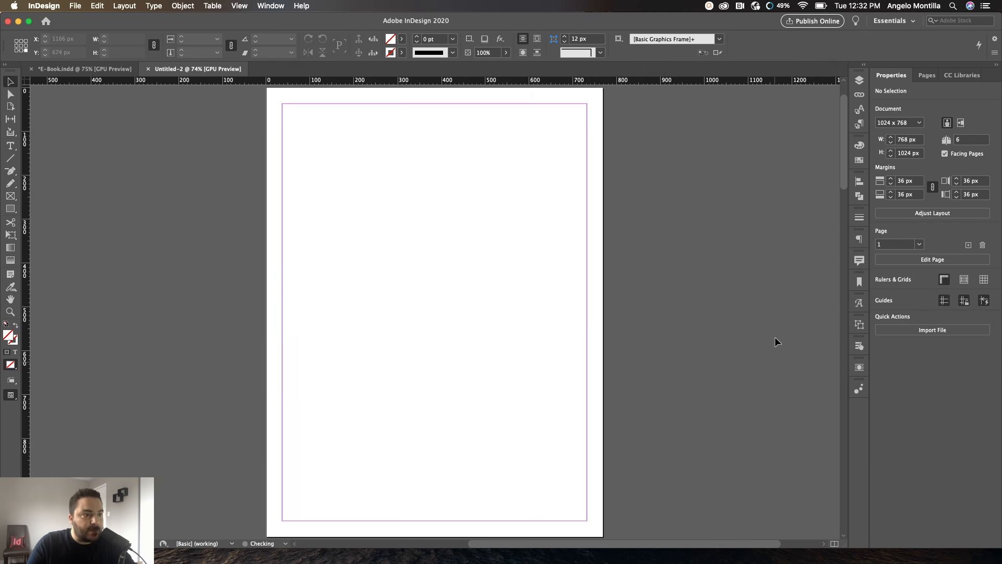
pyautogui.click(930, 78)
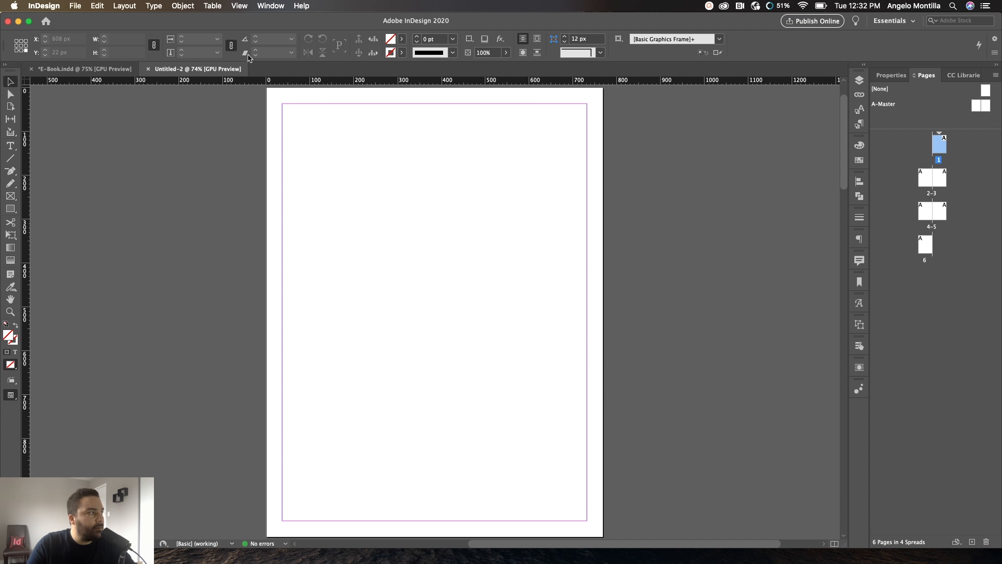
# Return to E-Book.indd and examine the Cantina Collection, Canister Set and Salt & Pepper Mills captions on the kitchen photo page
pyautogui.click(79, 69)
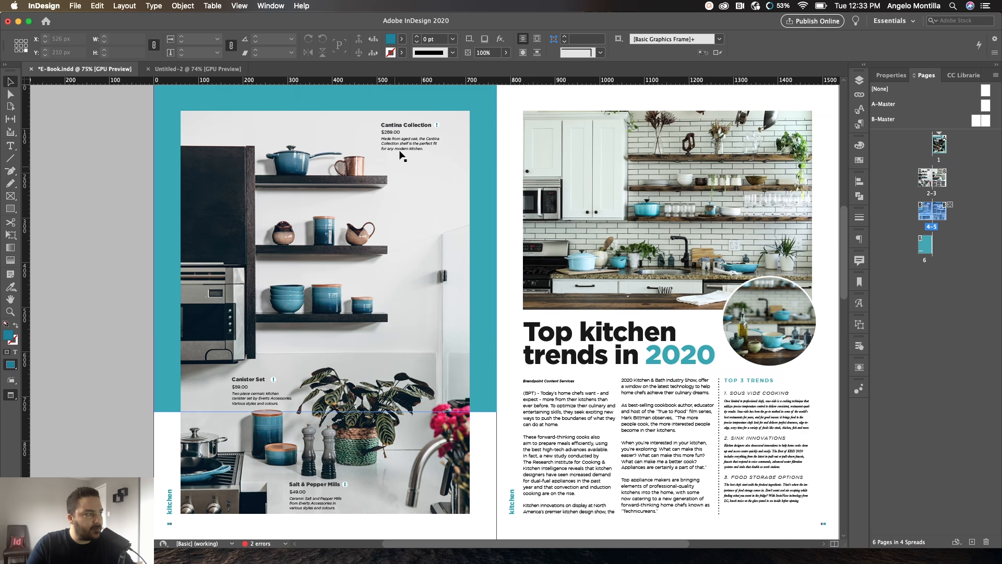
pyautogui.scroll(5, 445, 119)
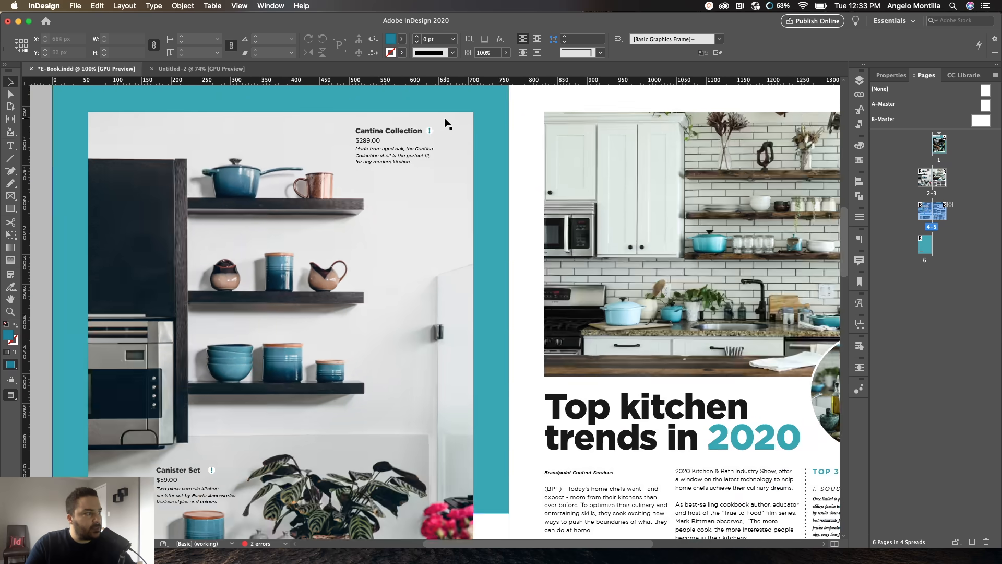
pyautogui.moveTo(352, 173); pyautogui.dragTo(501, 201)
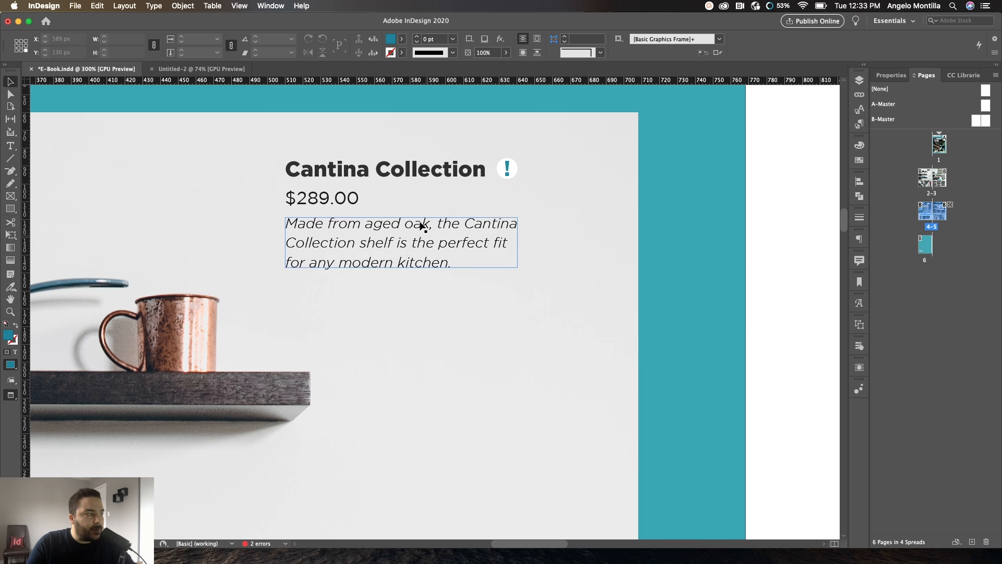
pyautogui.moveTo(309, 273); pyautogui.dragTo(433, 269)
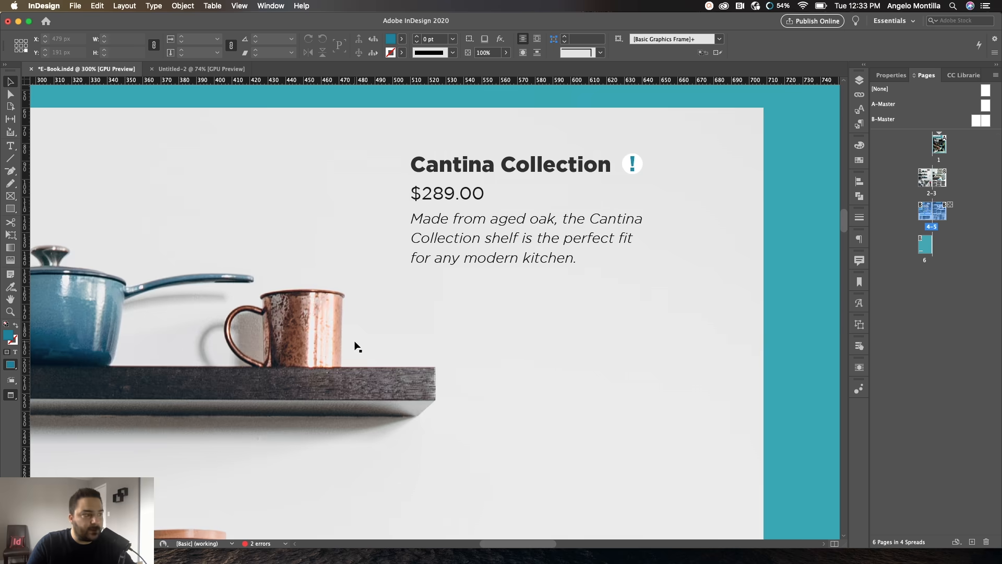
pyautogui.scroll(-1, 355, 343)
pyautogui.hscroll(-3, 389, 297)
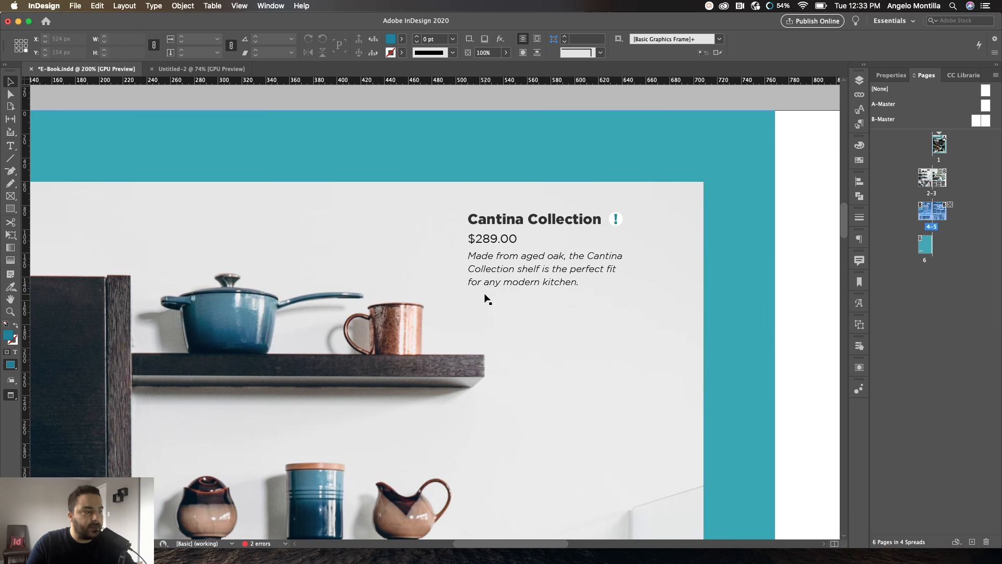
pyautogui.scroll(-10, 506, 362)
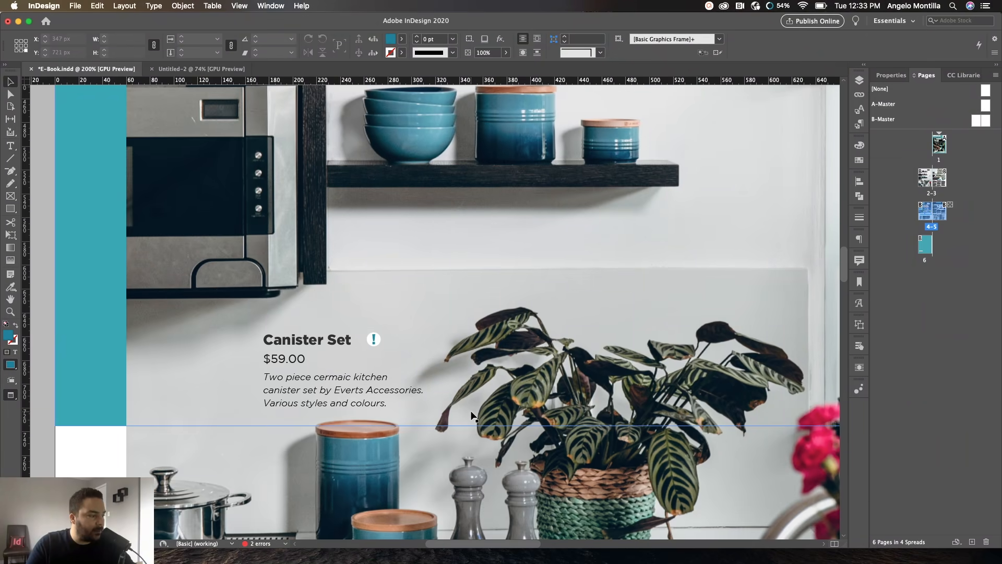
pyautogui.scroll(-1, 477, 388)
pyautogui.scroll(-8, 476, 388)
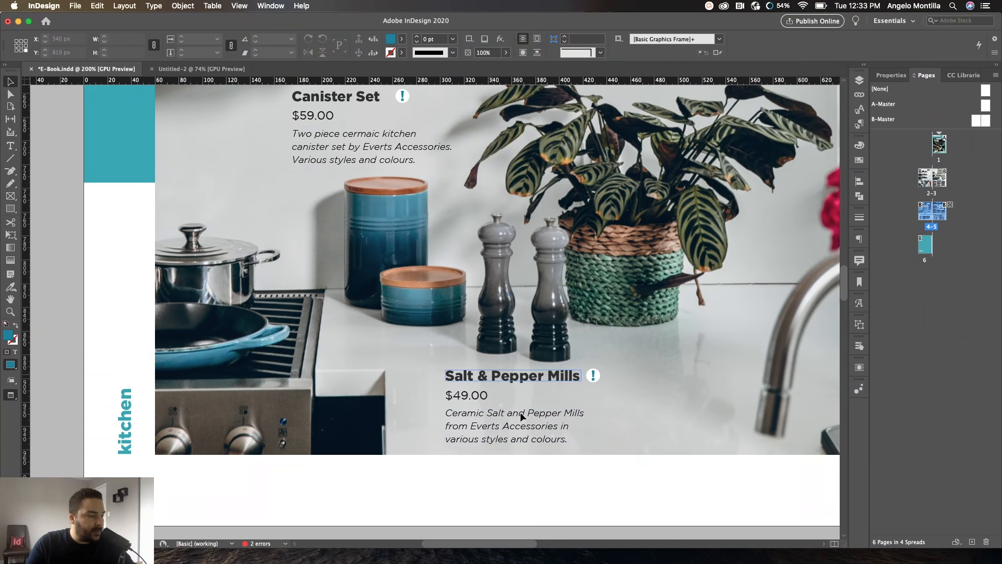
pyautogui.moveTo(651, 376); pyautogui.dragTo(550, 405)
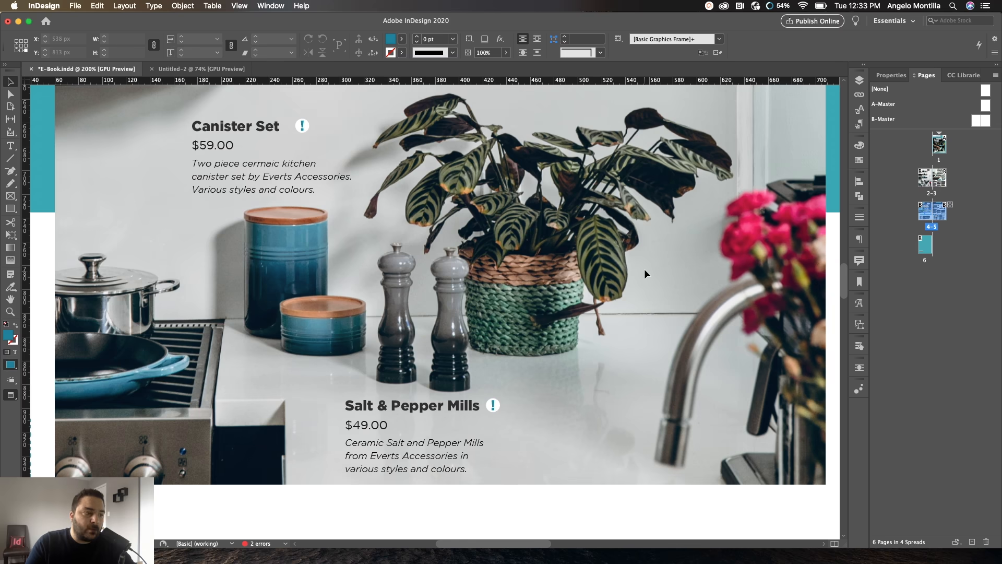
pyautogui.scroll(7, 686, 218)
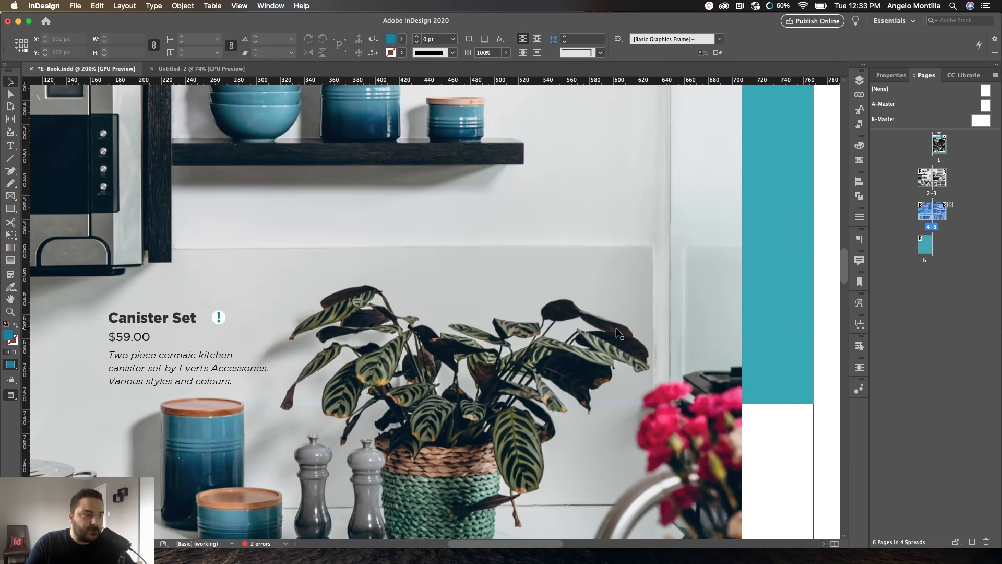
pyautogui.scroll(-2, 619, 333)
pyautogui.scroll(7, 561, 260)
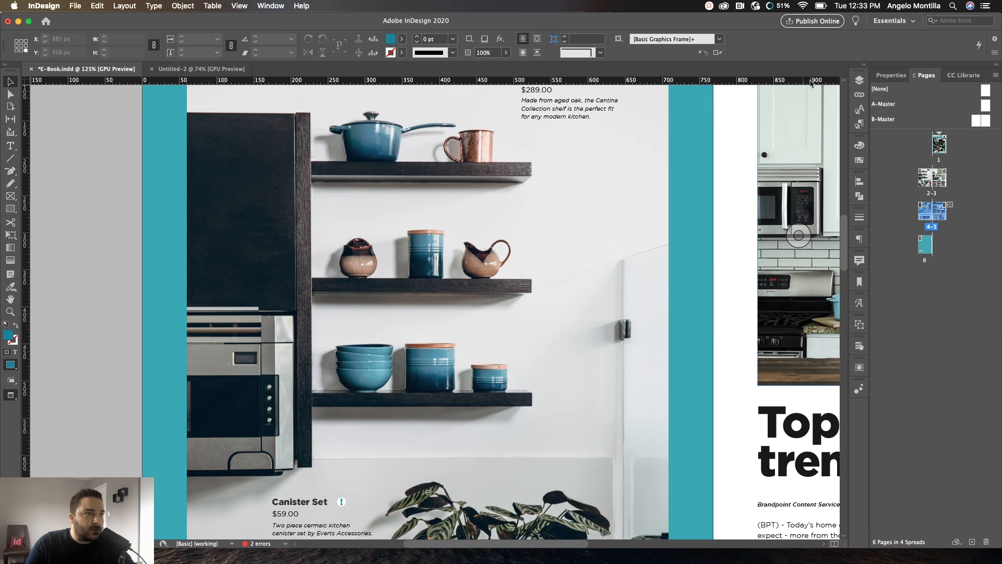
# Apply the Essentials workspace and review the available Interactive features, including Object States
pyautogui.click(913, 22)
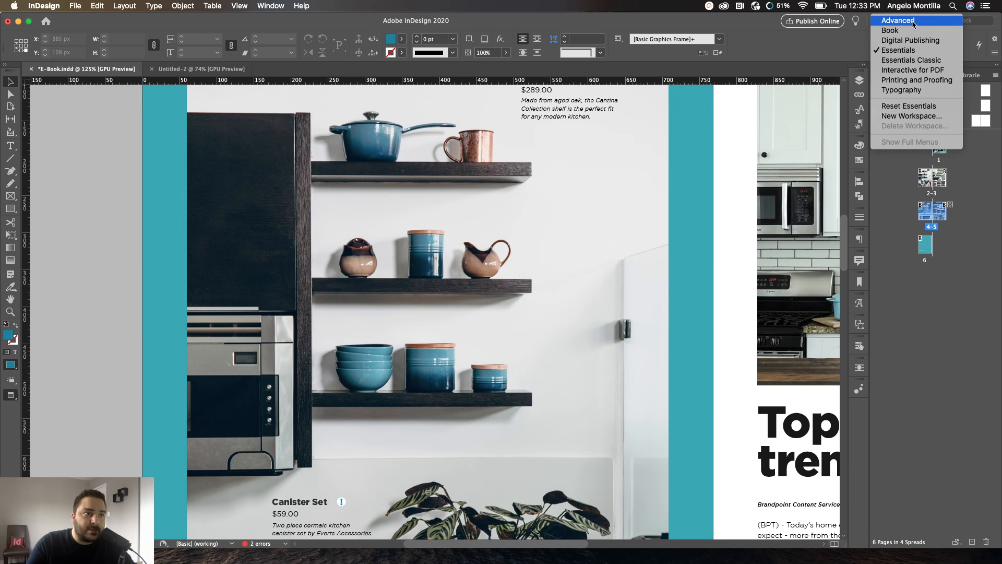
pyautogui.click(908, 52)
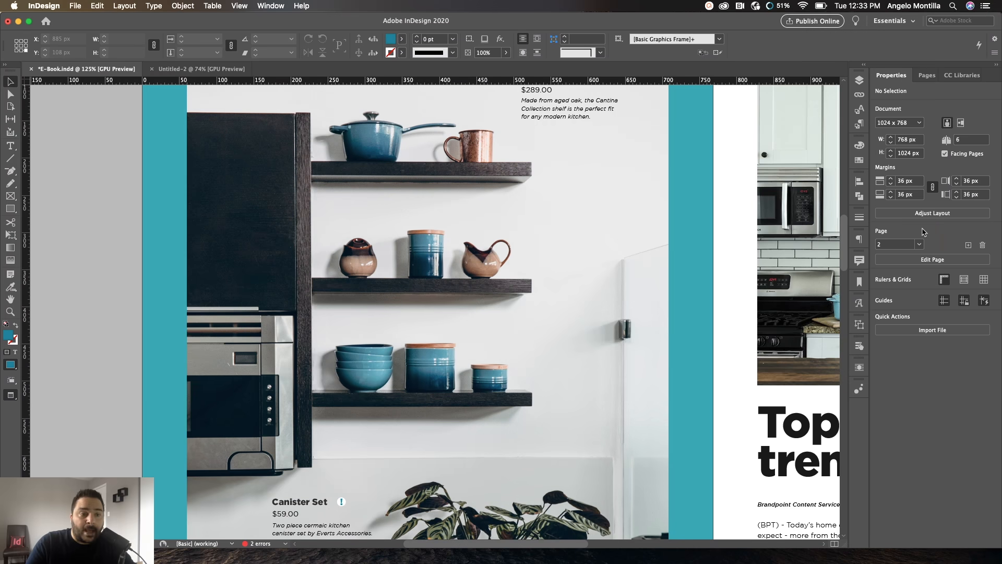
pyautogui.click(267, 5)
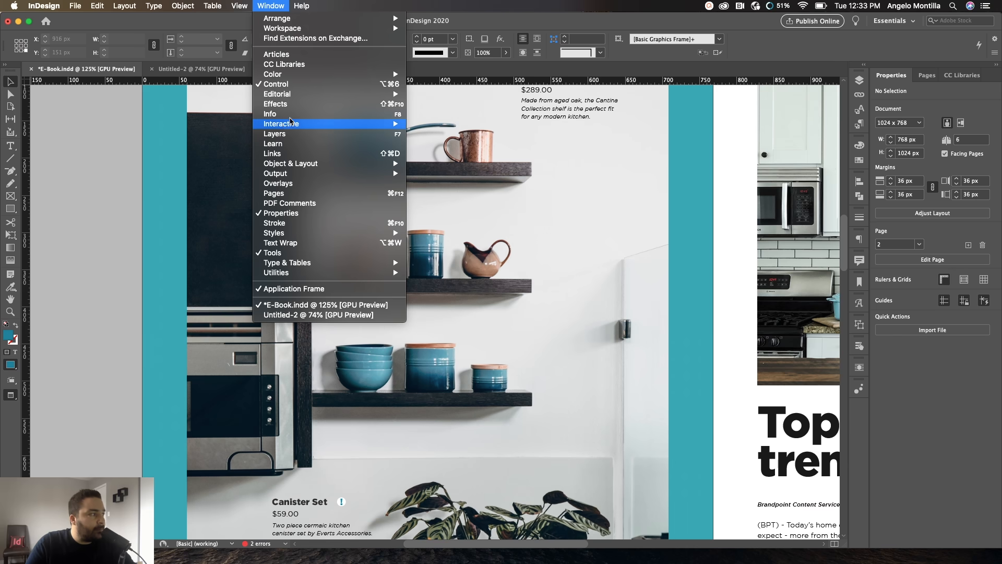
pyautogui.moveTo(285, 128)
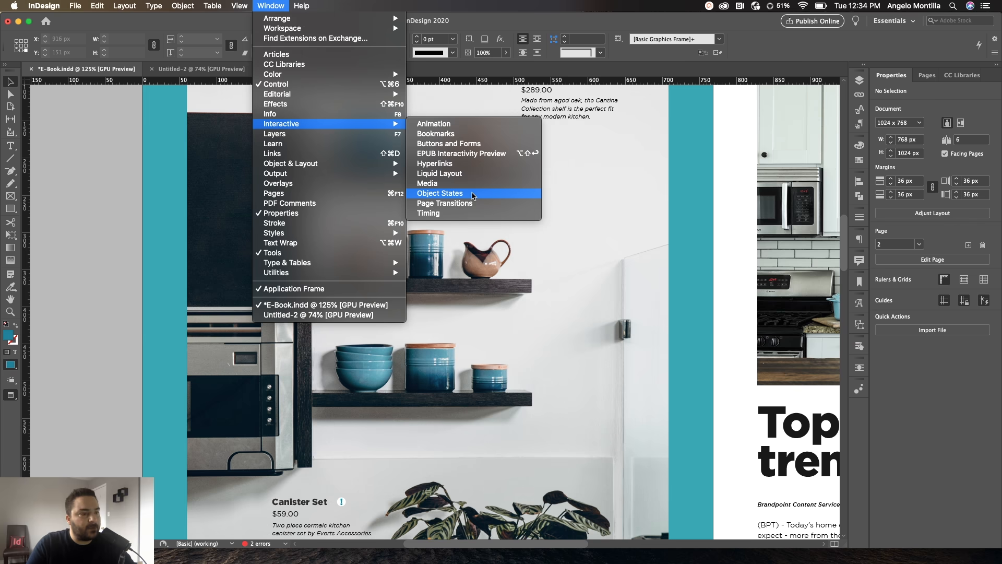
pyautogui.click(729, 215)
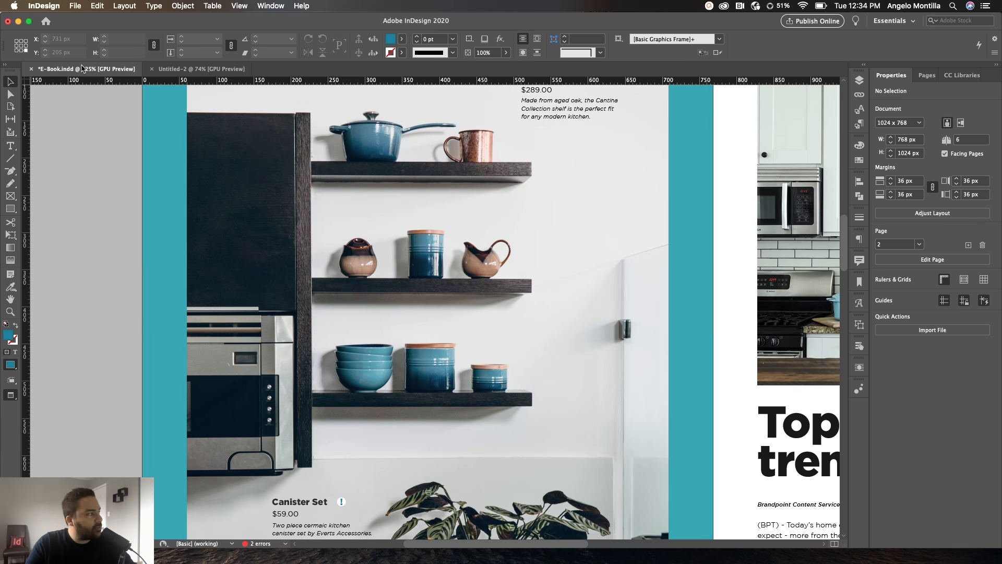
# Select the three italic product description text frames on the kitchen photo page and float Object States over the spread
pyautogui.press('super+minus')
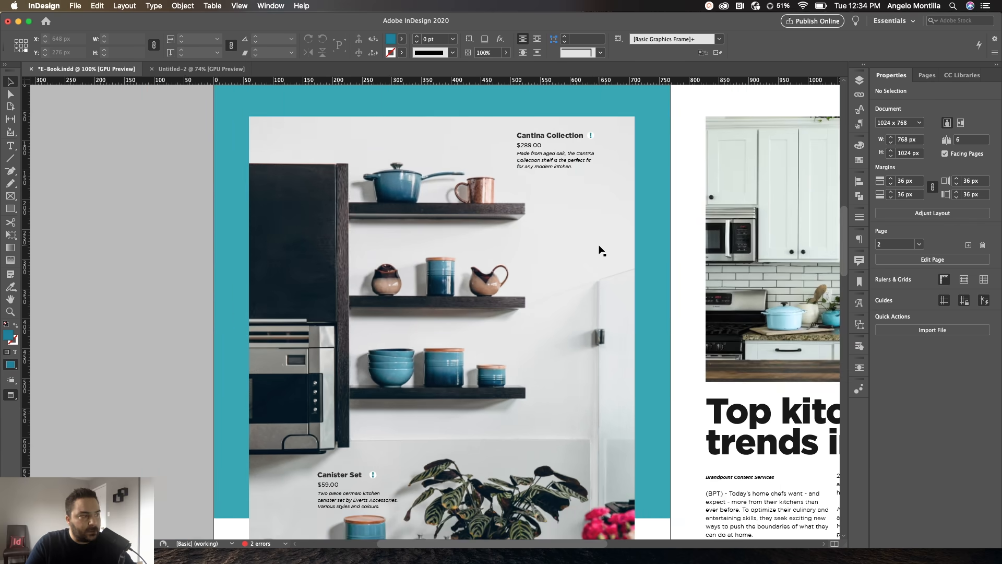
pyautogui.press('super+minus')
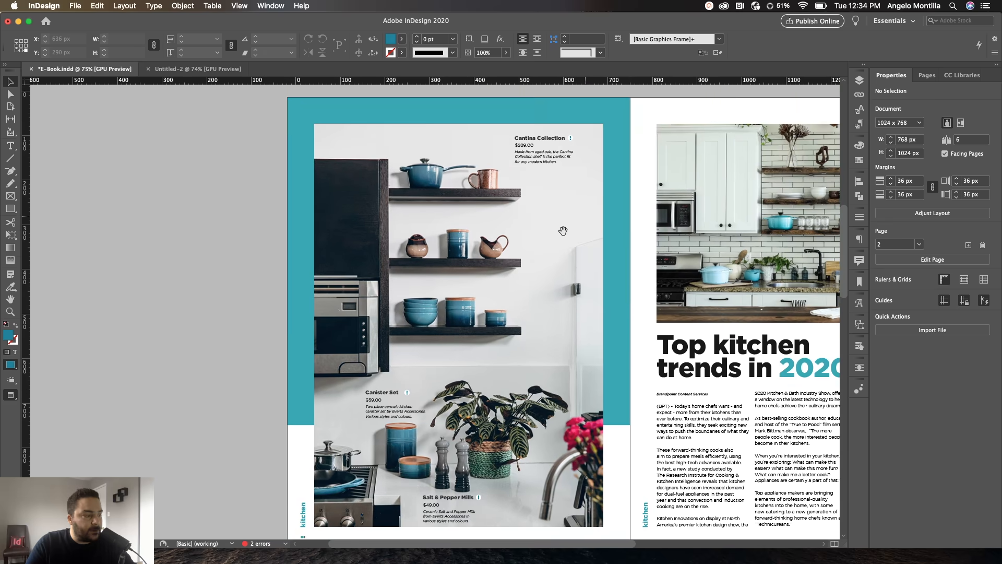
pyautogui.moveTo(563, 231); pyautogui.dragTo(554, 235)
pyautogui.click(533, 165)
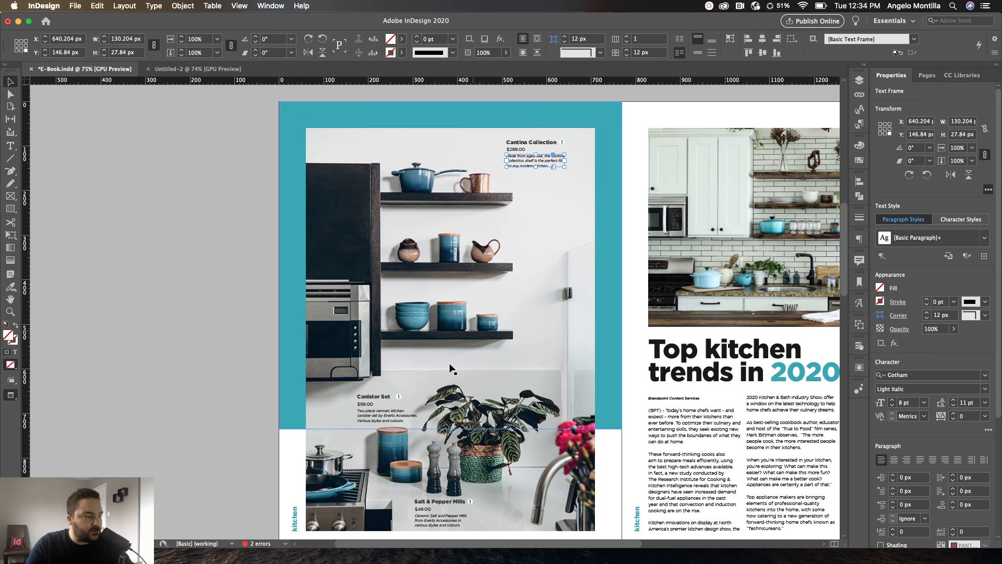
pyautogui.keyDown('shift'); pyautogui.click(396, 420); pyautogui.keyUp('shift')
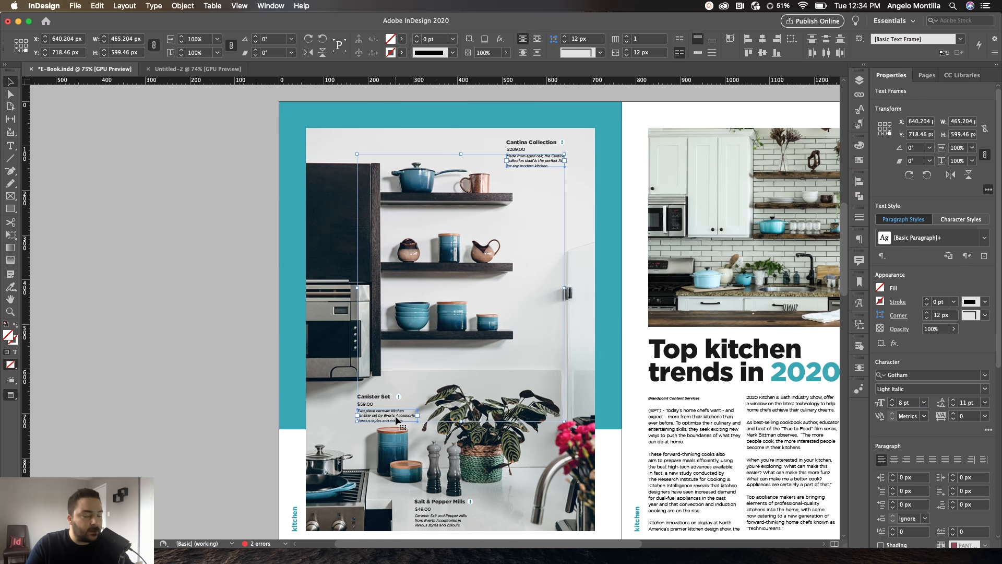
pyautogui.keyDown('shift'); pyautogui.click(438, 521); pyautogui.keyUp('shift')
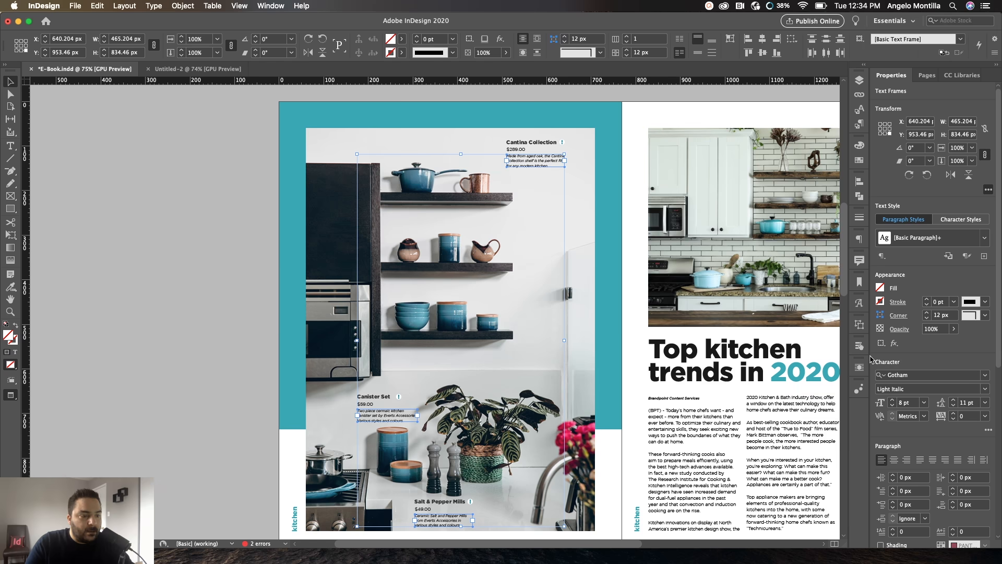
pyautogui.click(859, 324)
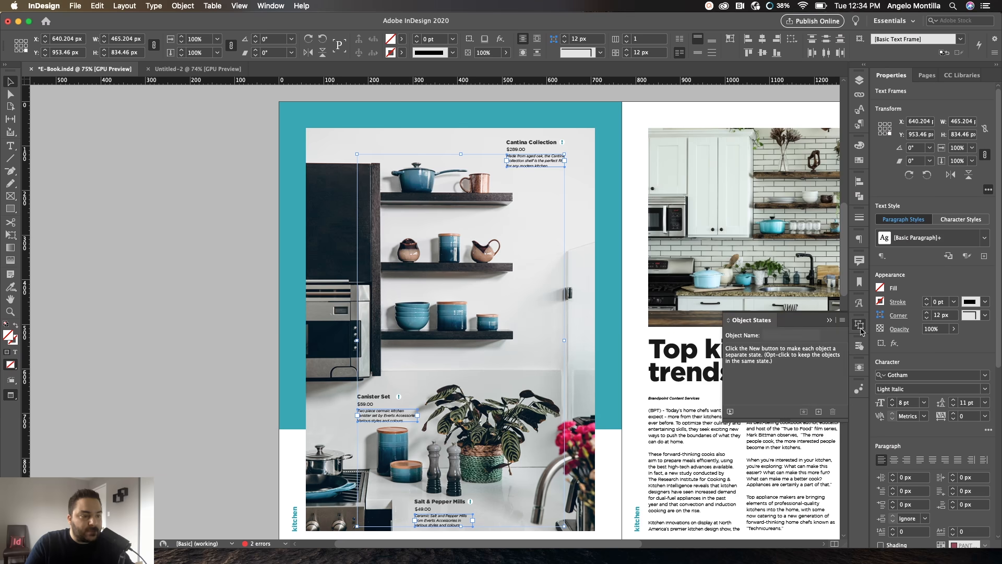
pyautogui.moveTo(807, 319); pyautogui.dragTo(661, 162)
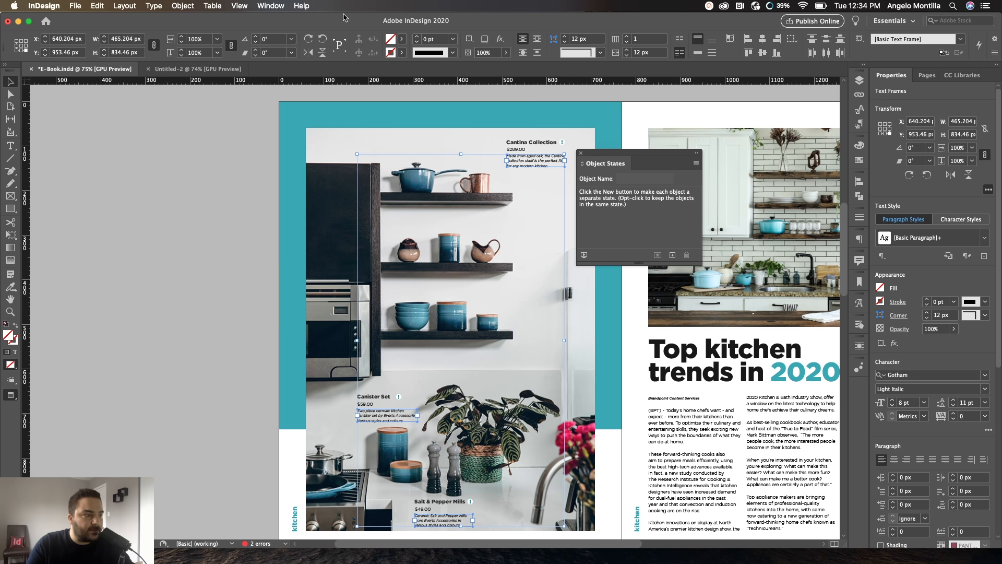
# Convert the three selected product description frames into a multi-state object with one state per frame, and select State 1
pyautogui.click(672, 256)
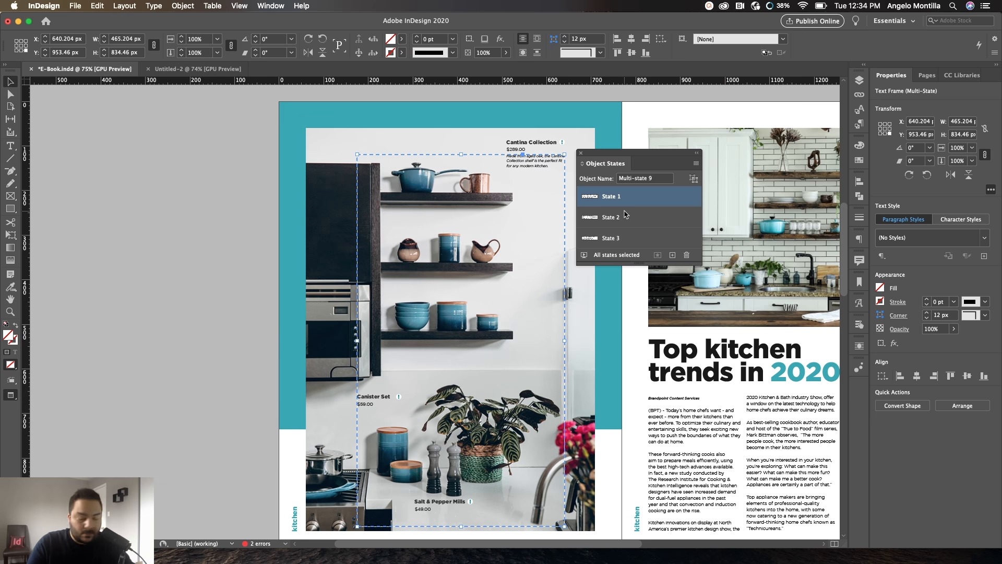
pyautogui.press('Down')
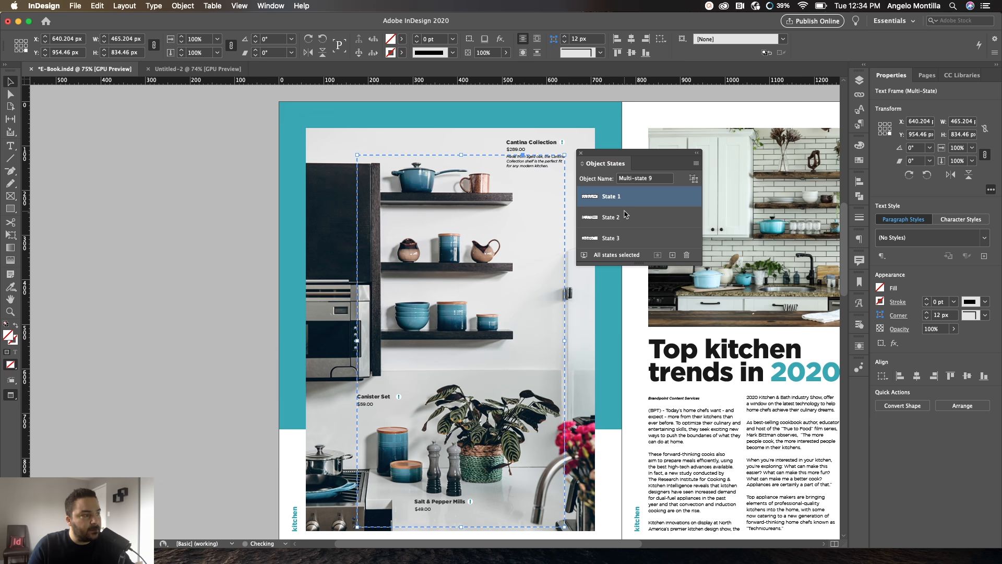
pyautogui.click(624, 202)
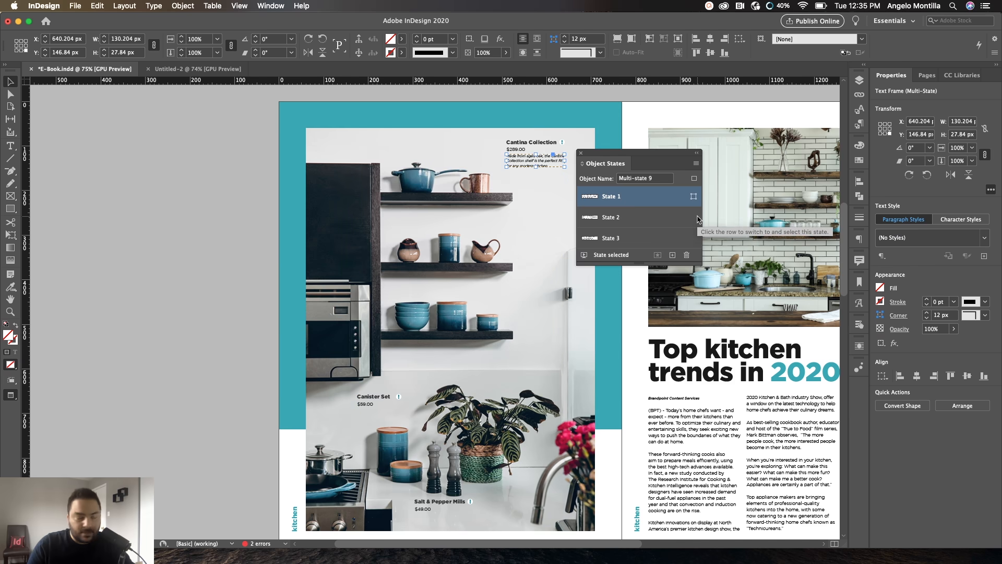
# Examine which product description on the kitchen photo page belongs to State 1, State 2 and State 3
pyautogui.scroll(2, 551, 156)
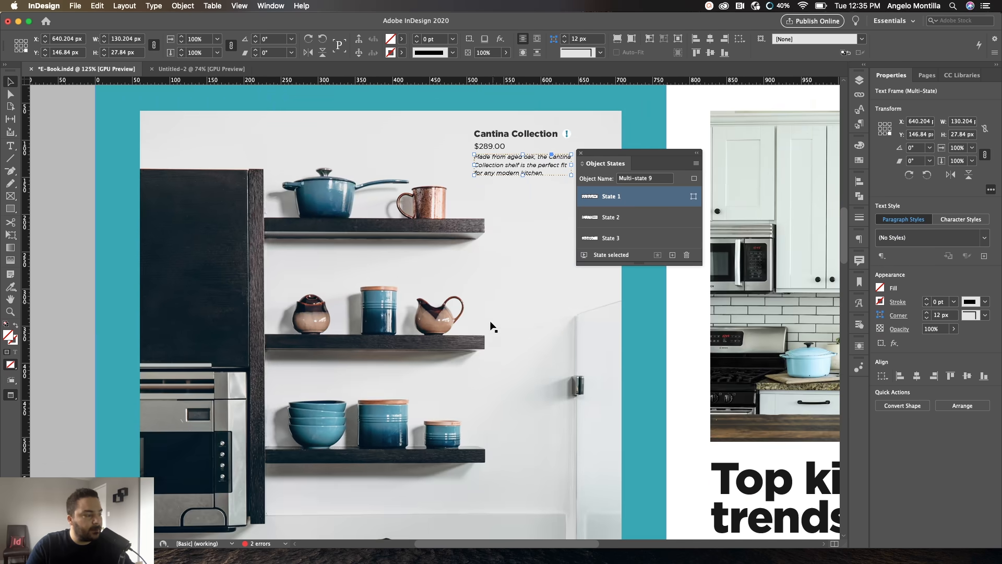
pyautogui.moveTo(490, 326); pyautogui.dragTo(496, 123)
pyautogui.click(612, 221)
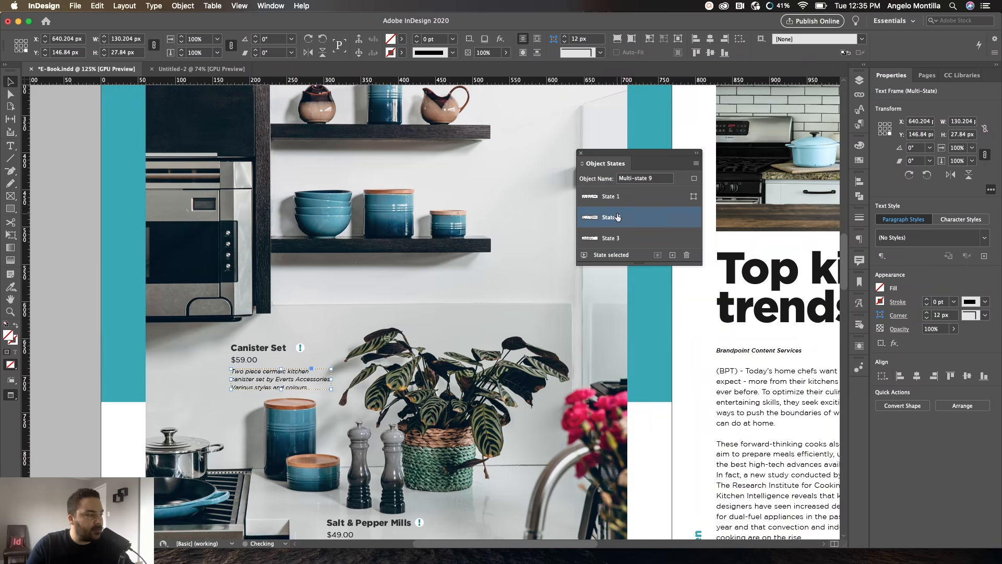
pyautogui.scroll(-5, 465, 242)
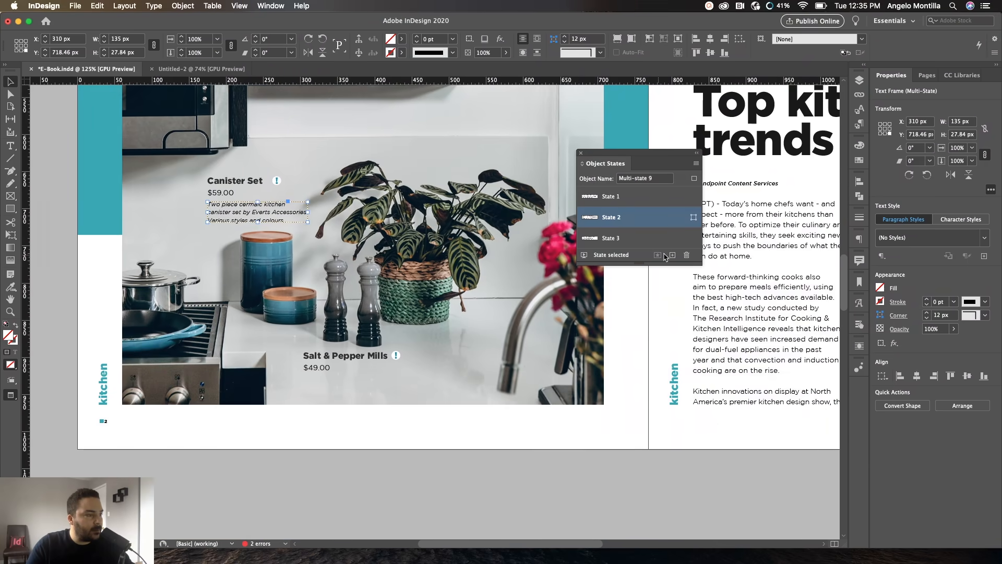
pyautogui.click(619, 238)
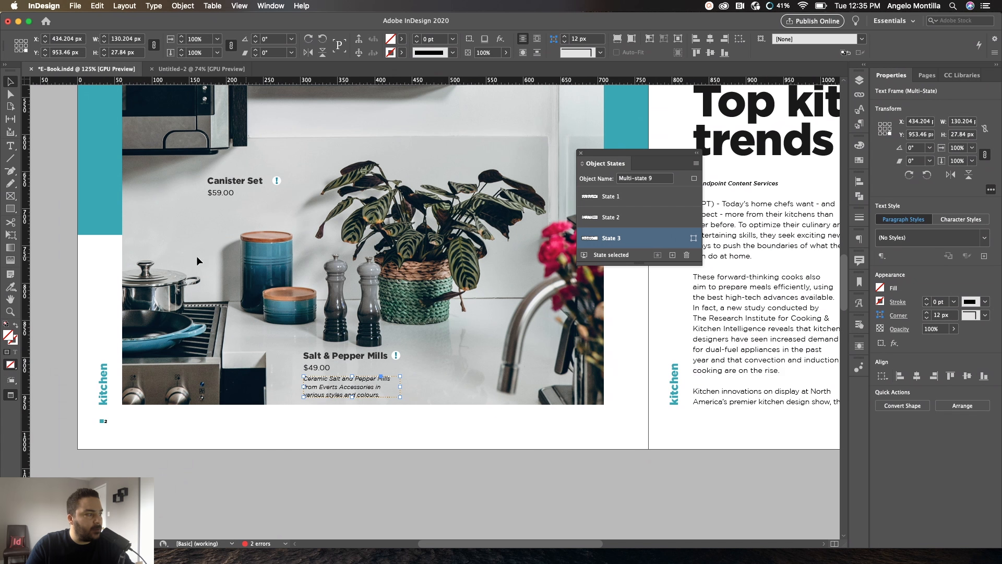
pyautogui.click(608, 218)
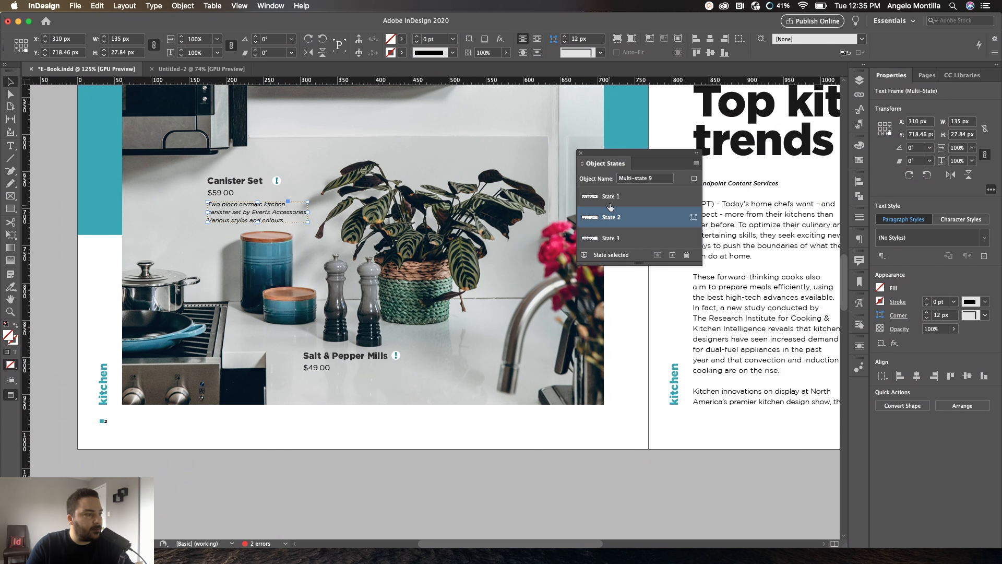
pyautogui.click(609, 201)
pyautogui.click(611, 216)
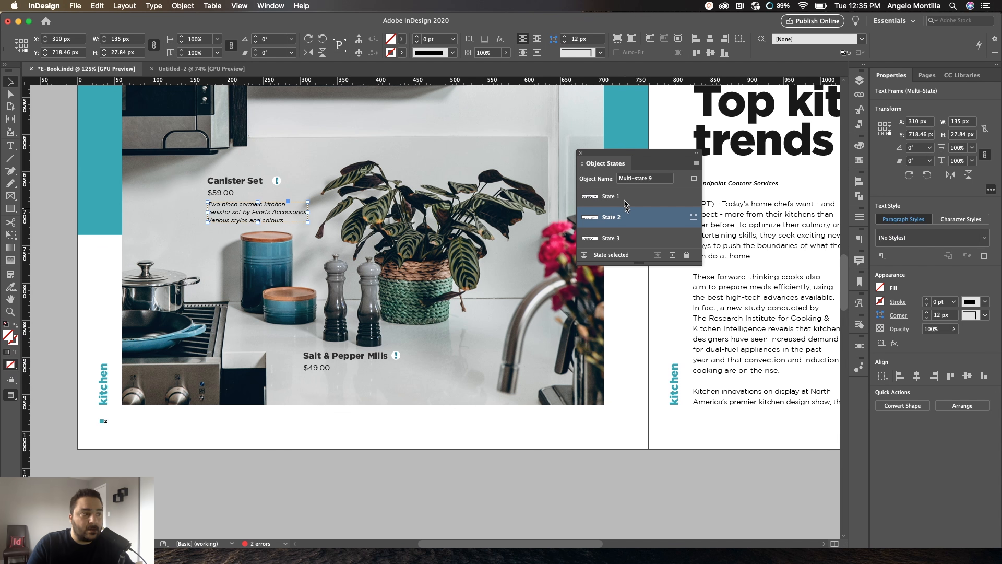
# Cycle through all three states once more, ending on State 1 with the Cantina Collection description in view
pyautogui.click(624, 197)
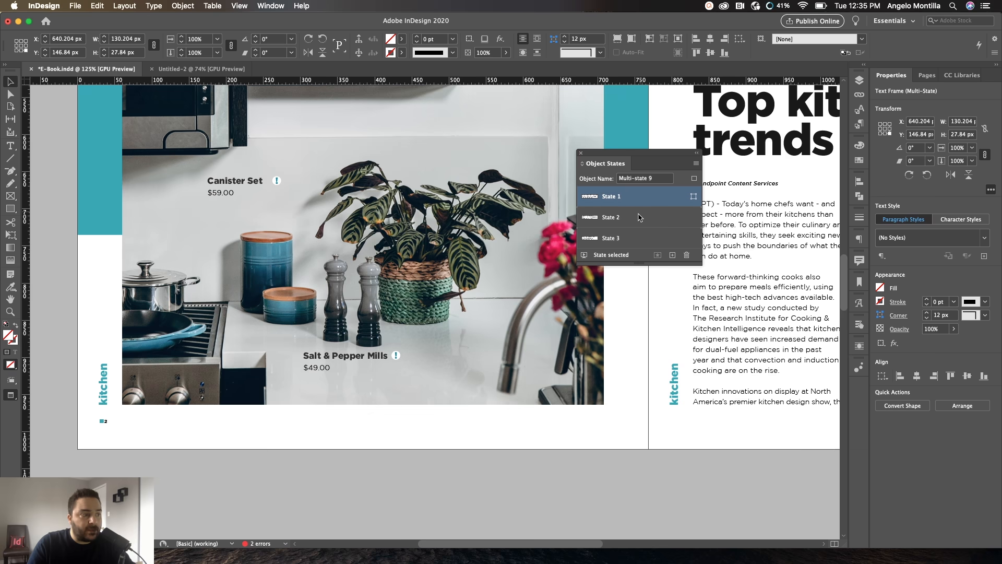
pyautogui.scroll(-10, 467, 213)
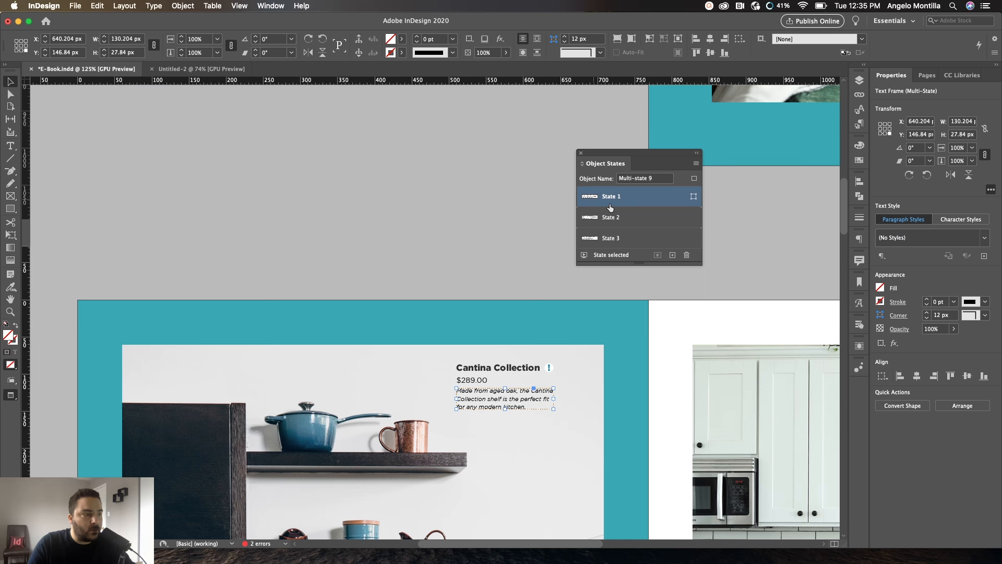
pyautogui.click(614, 217)
pyautogui.click(611, 237)
pyautogui.click(614, 203)
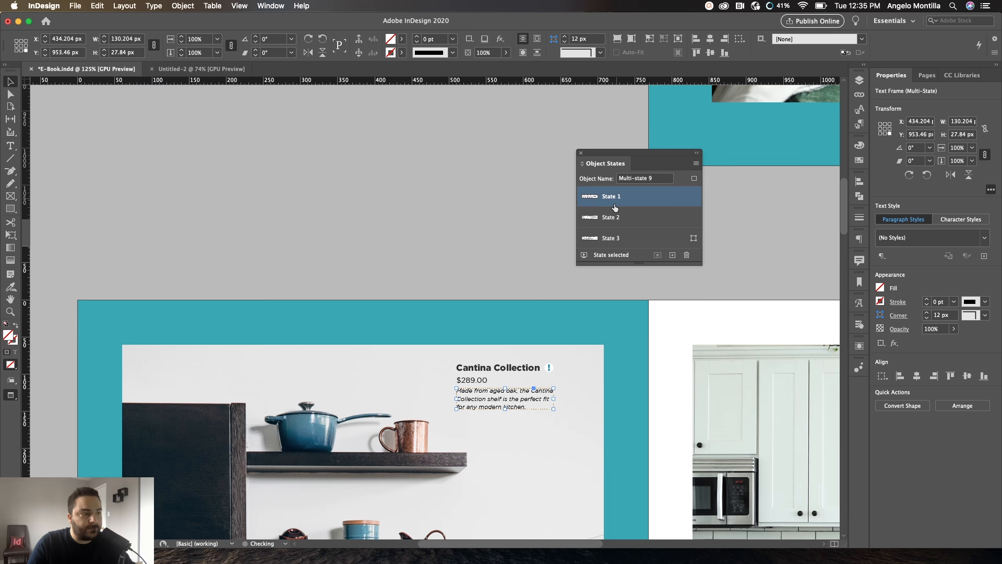
pyautogui.scroll(-2, 490, 219)
pyautogui.moveTo(482, 299); pyautogui.dragTo(433, 208)
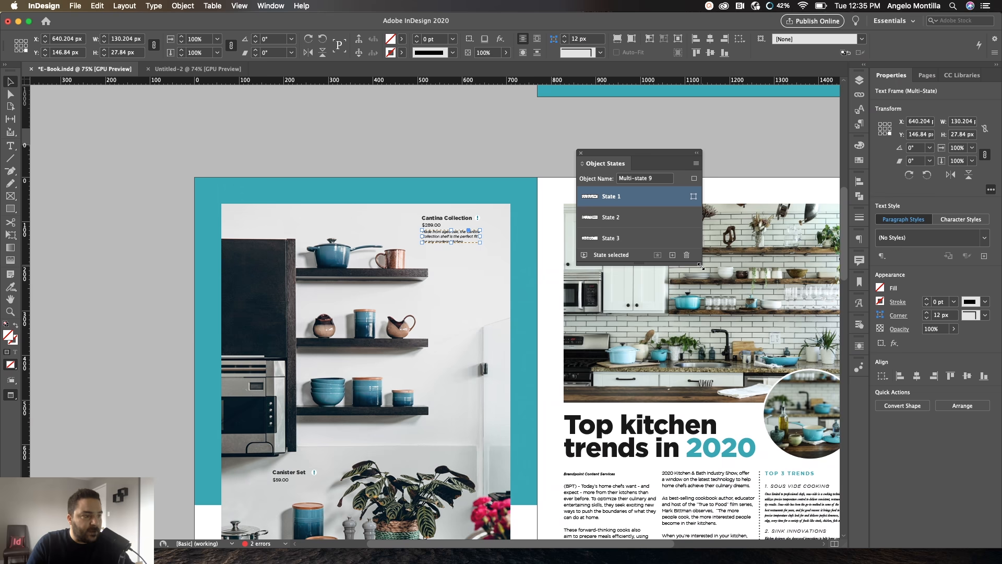
# Set the product descriptions' multi-state object to Hidden Until Triggered, and dock Object States off the spread
pyautogui.moveTo(700, 263); pyautogui.dragTo(776, 302)
pyautogui.click(769, 164)
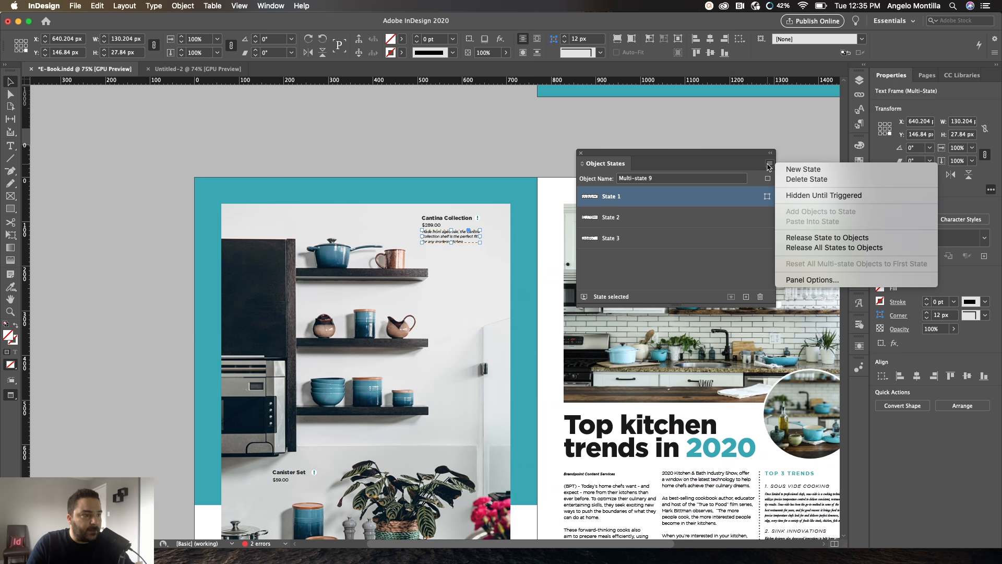
pyautogui.click(768, 165)
pyautogui.click(769, 165)
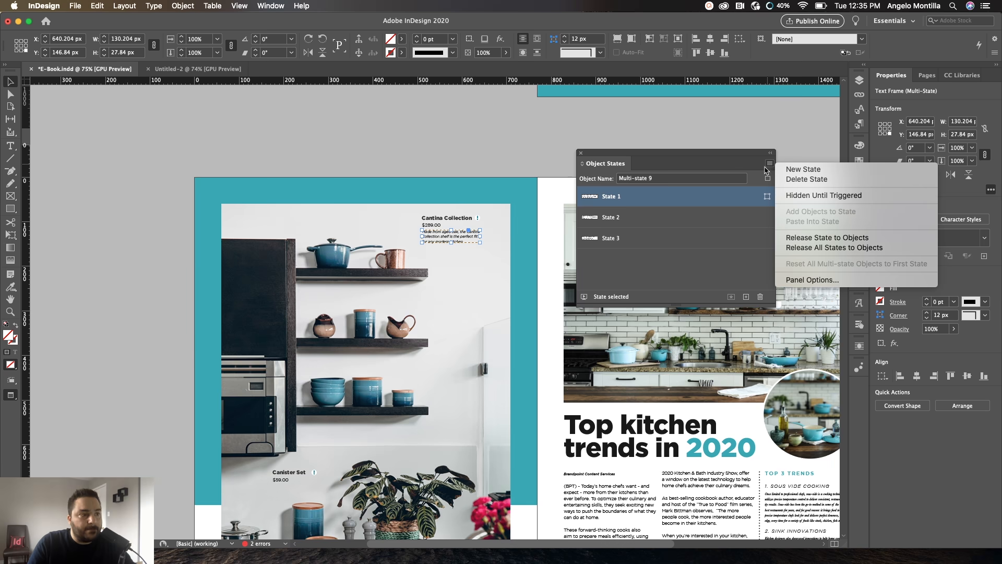
pyautogui.click(769, 165)
pyautogui.click(770, 166)
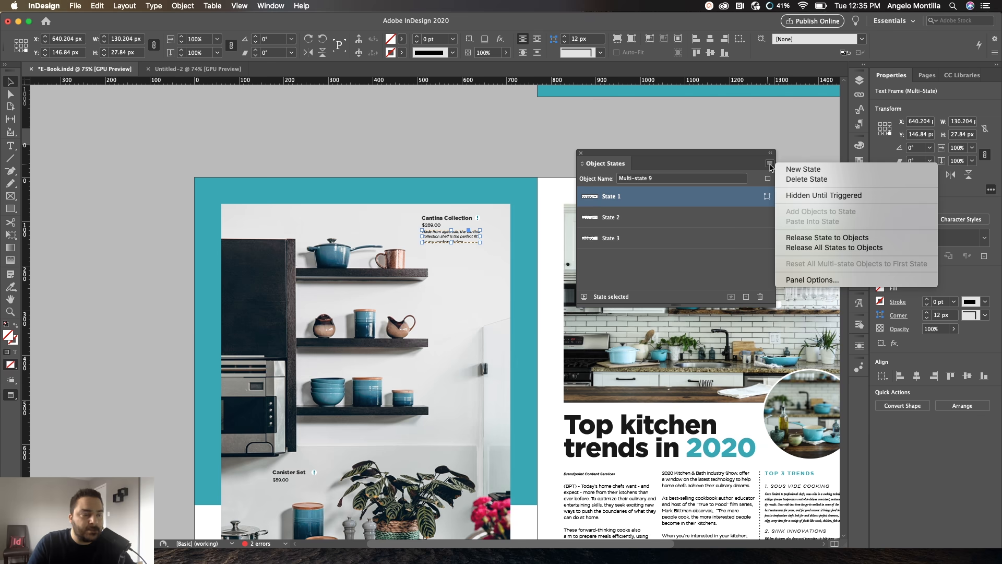
pyautogui.click(770, 165)
pyautogui.click(769, 166)
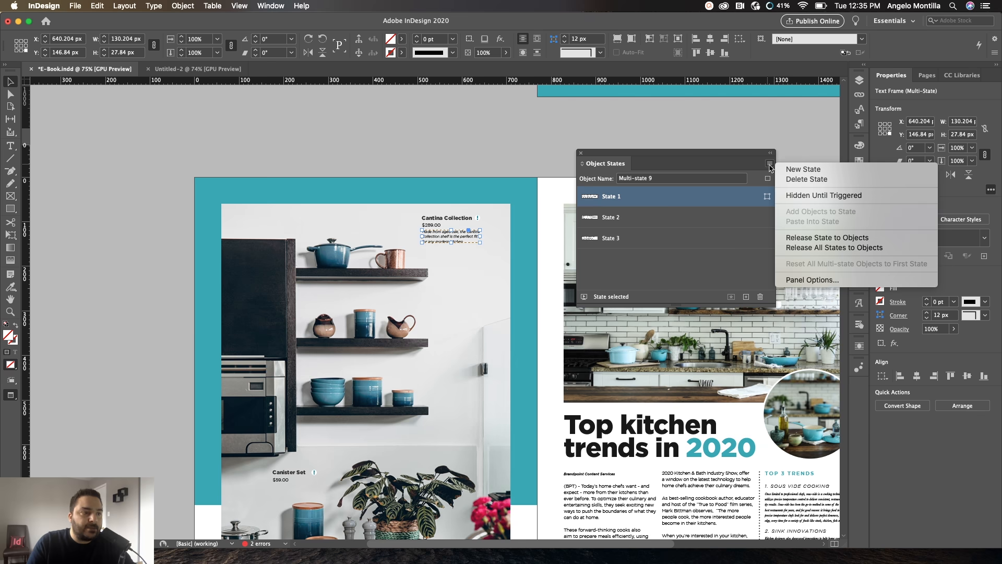
pyautogui.click(851, 199)
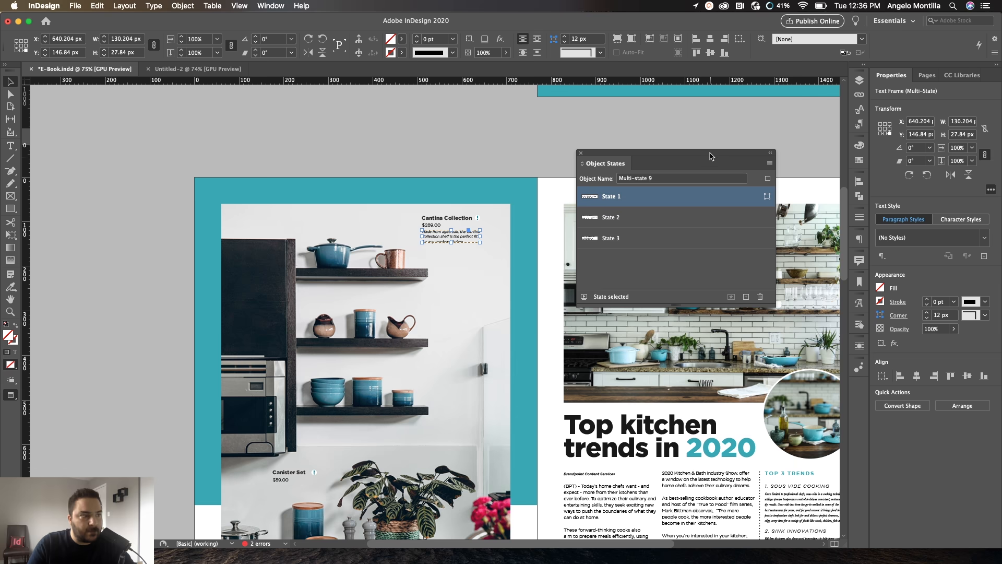
pyautogui.moveTo(710, 155); pyautogui.dragTo(858, 388)
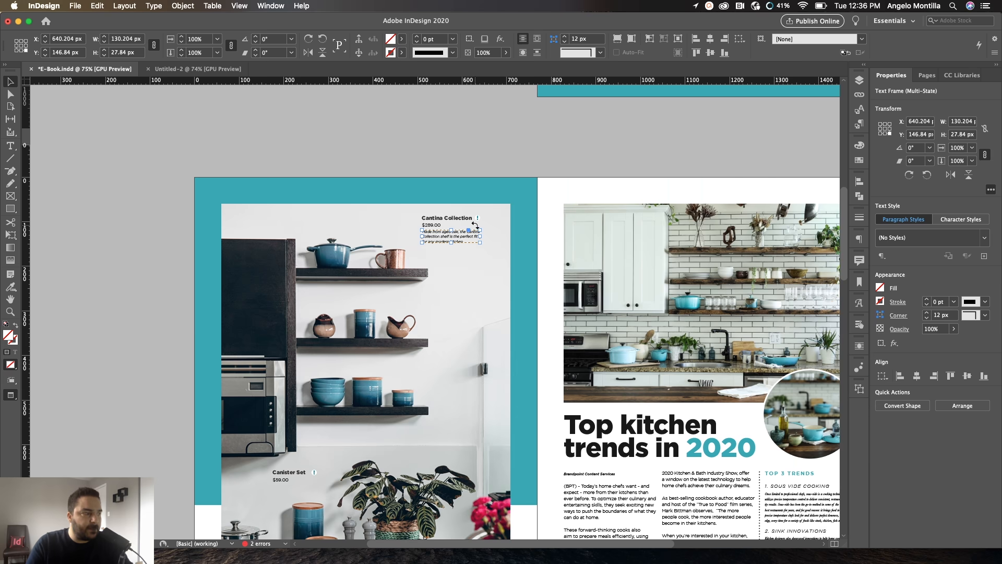
# Select the exclamation mark icon beside the Cantina Collection title and leave preview mode to inspect its button marker
pyautogui.scroll(5, 479, 223)
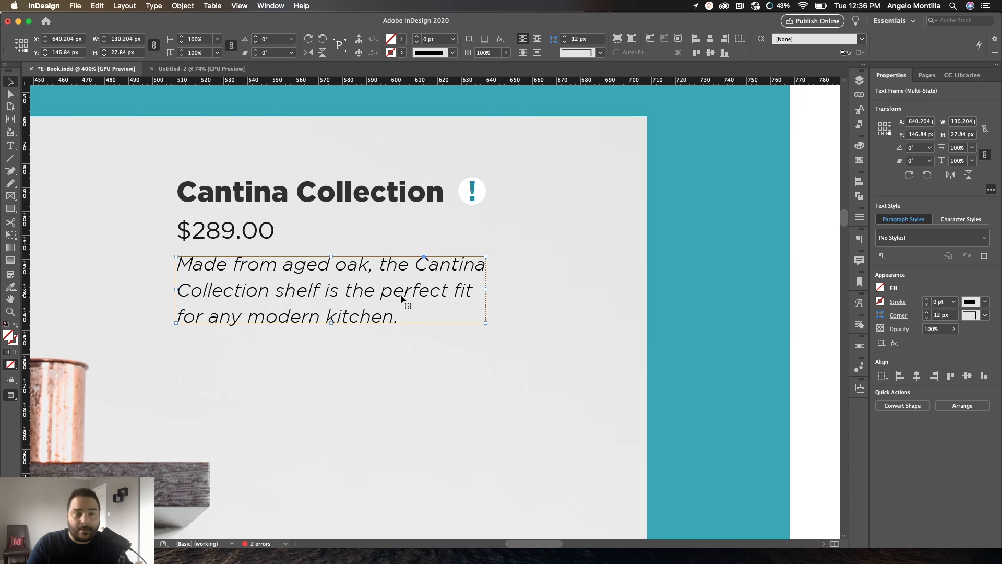
pyautogui.click(471, 191)
pyautogui.scroll(6, 513, 210)
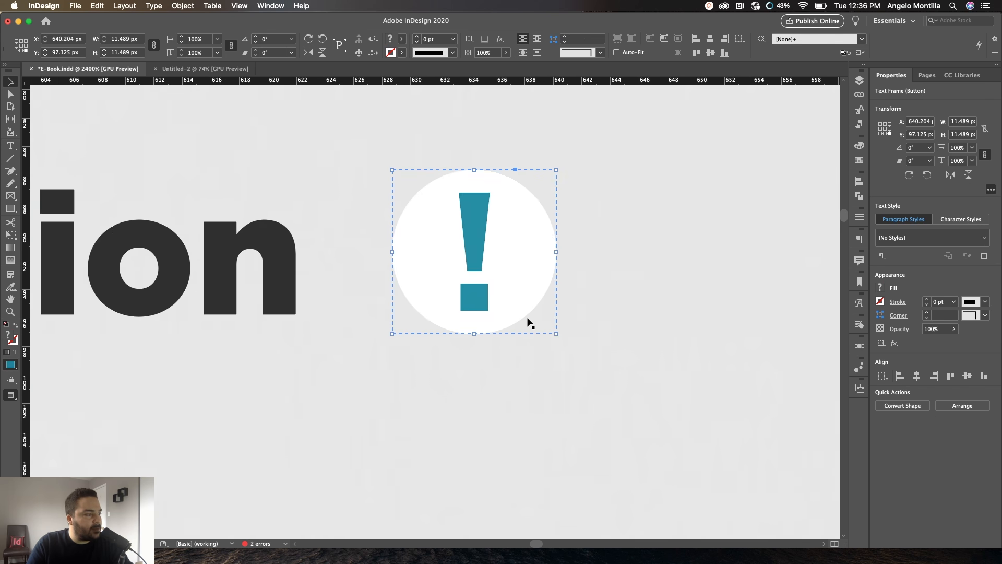
pyautogui.press('w')
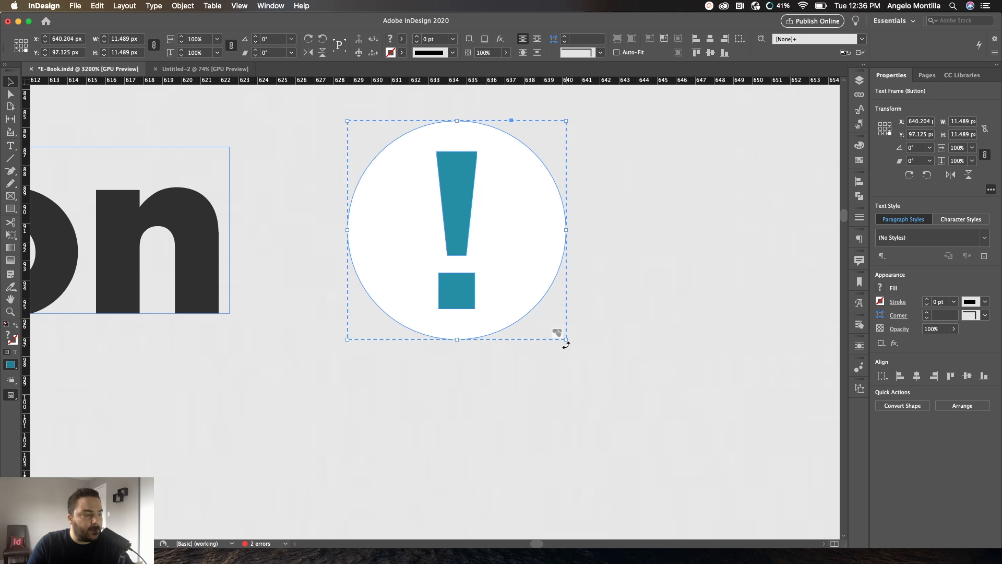
pyautogui.scroll(1, 551, 345)
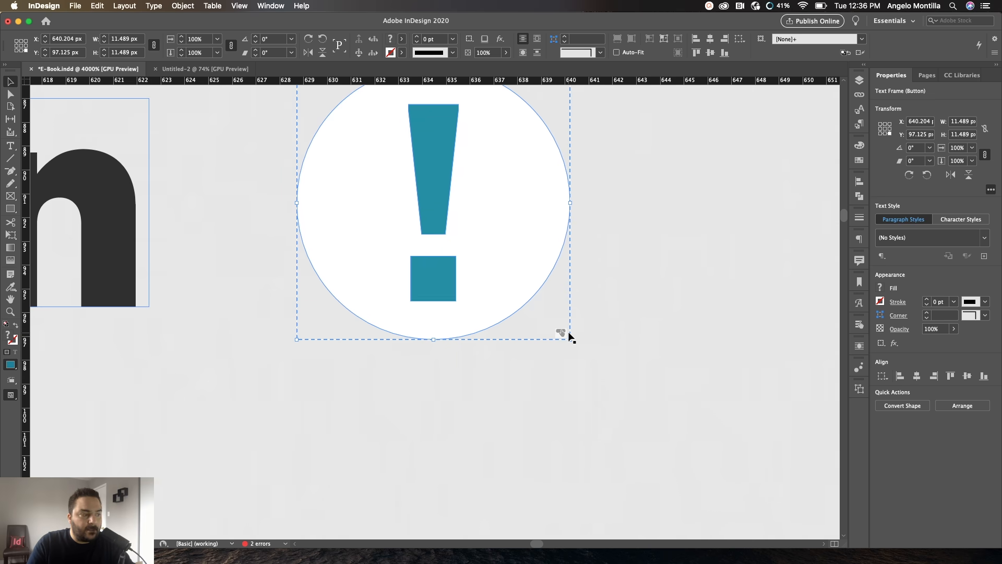
pyautogui.scroll(-2, 565, 335)
pyautogui.scroll(-3, 564, 304)
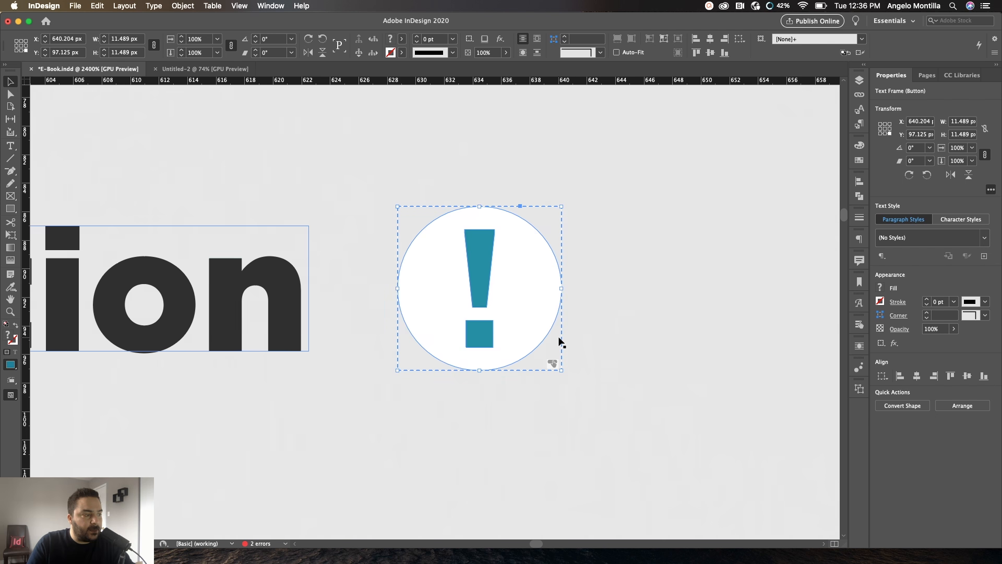
pyautogui.scroll(-1, 598, 302)
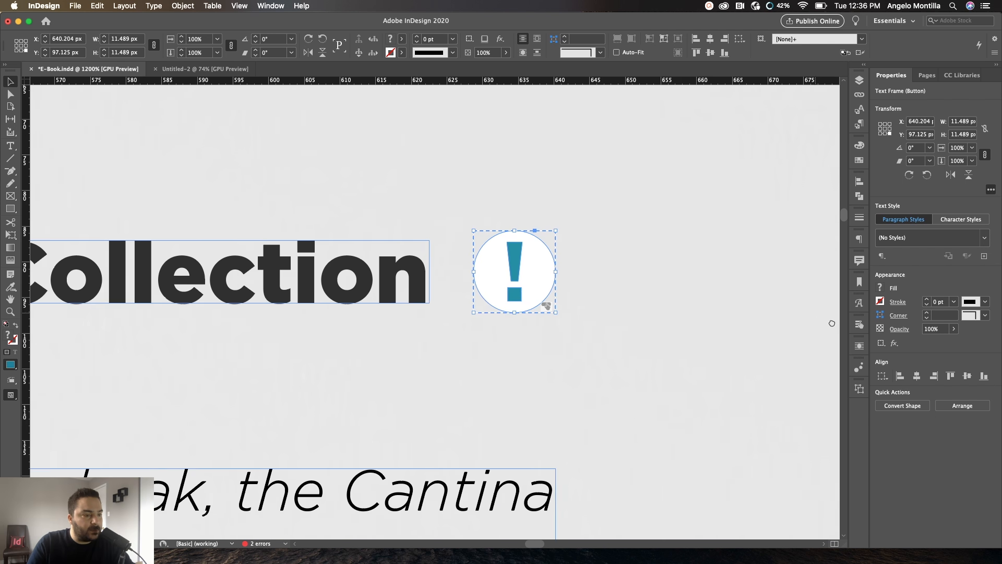
# Float Buttons and Forms beside the Cantina Collection exclamation icon and keep the icon's type as Button
pyautogui.click(860, 329)
pyautogui.moveTo(791, 297); pyautogui.dragTo(685, 180)
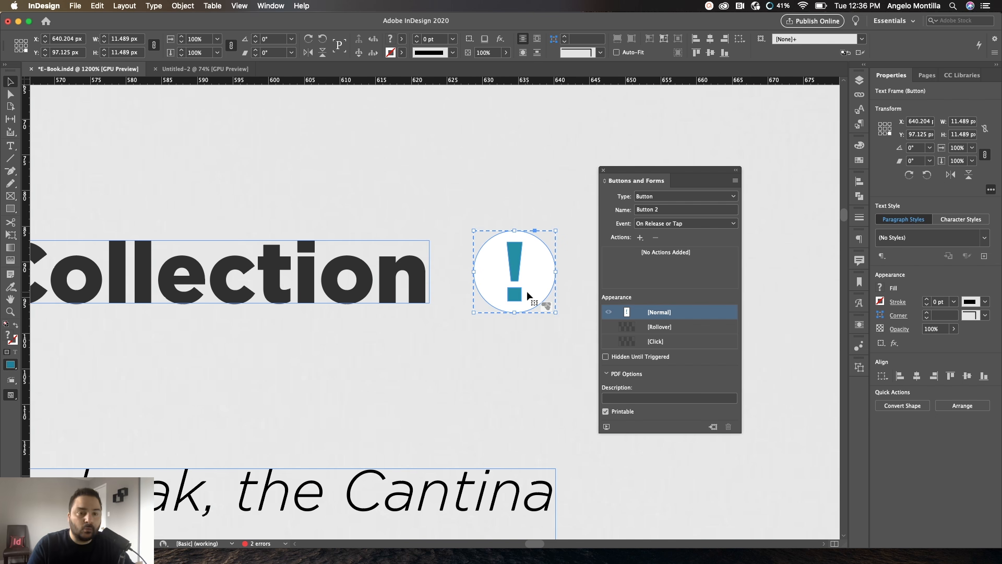
pyautogui.click(183, 6)
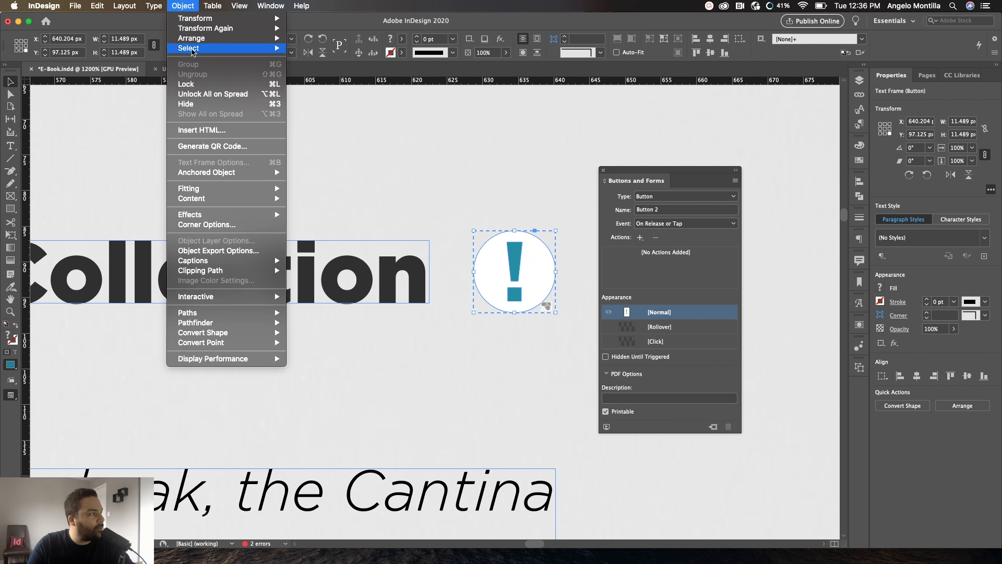
pyautogui.click(178, 5)
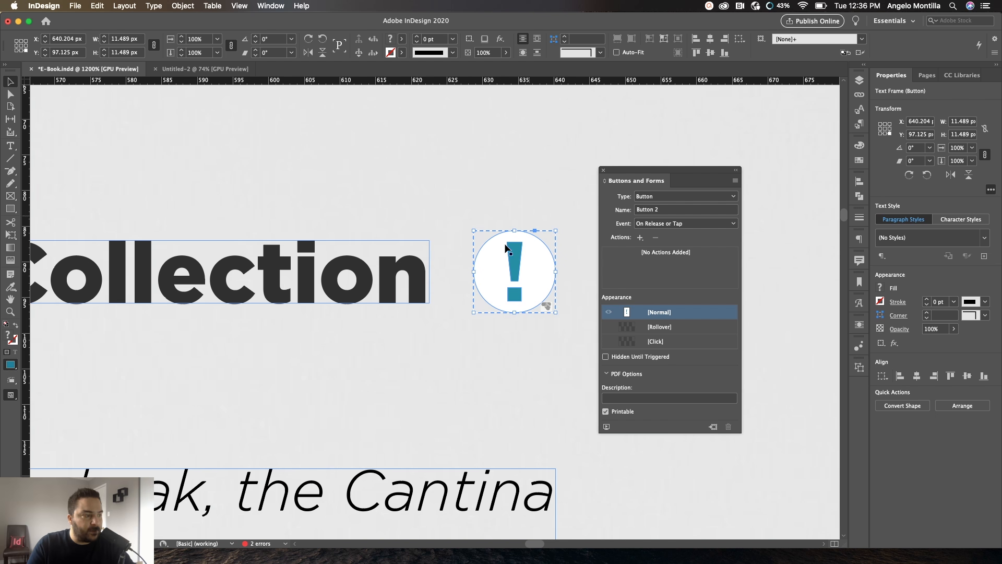
pyautogui.click(732, 196)
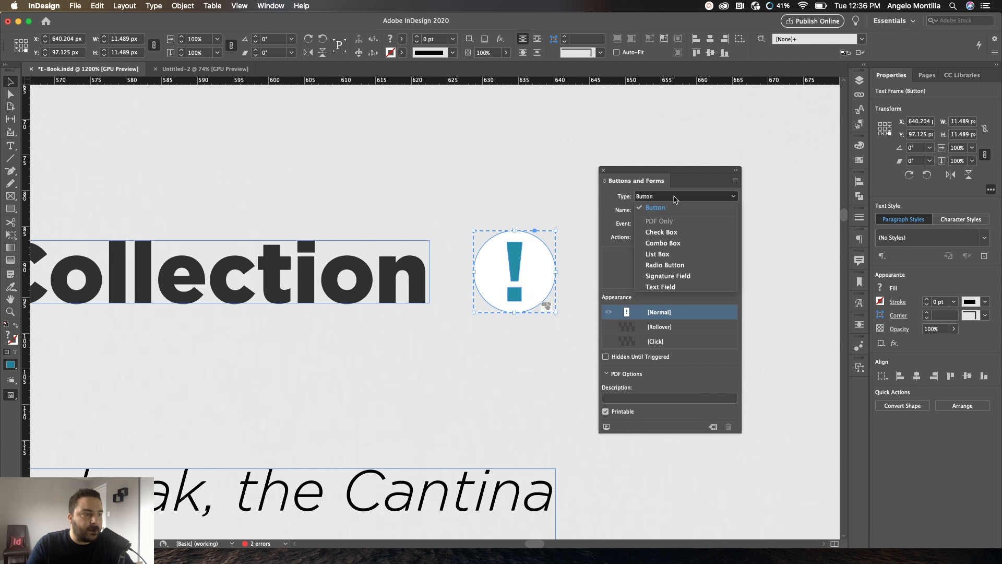
pyautogui.click(690, 208)
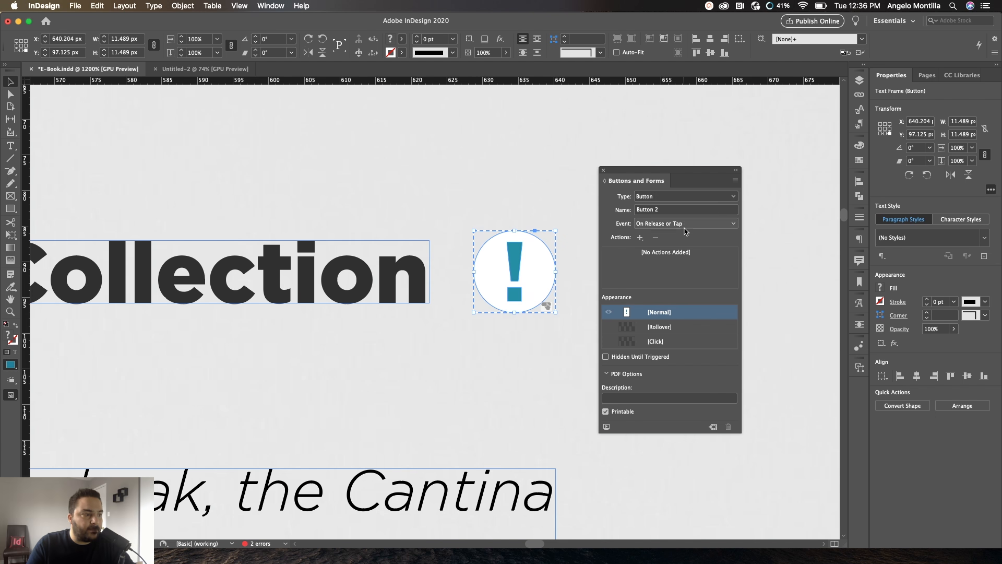
# Add a Go To State action to the Cantina Collection button, targeting State 1 of the descriptions' multi-state object
pyautogui.click(640, 238)
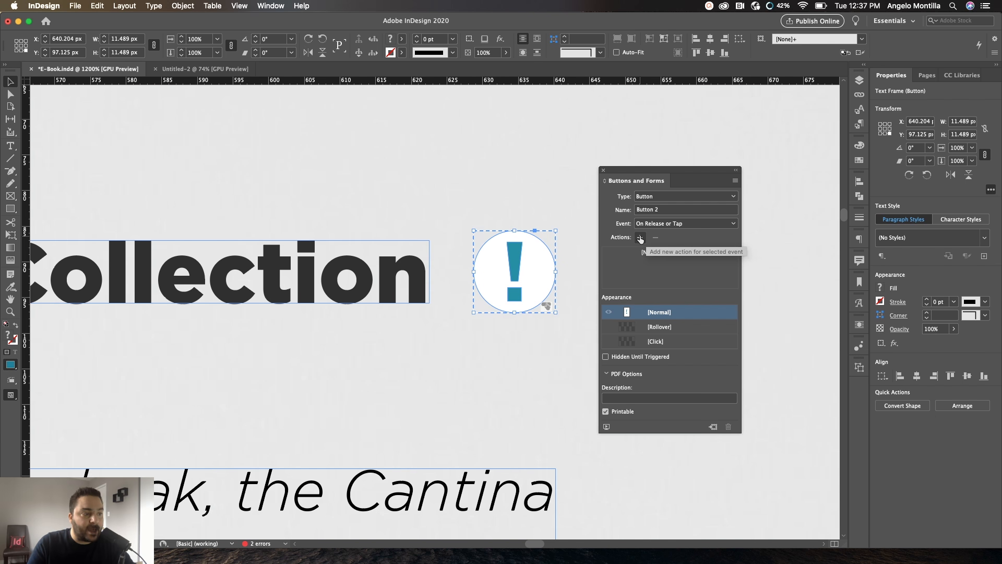
pyautogui.click(639, 238)
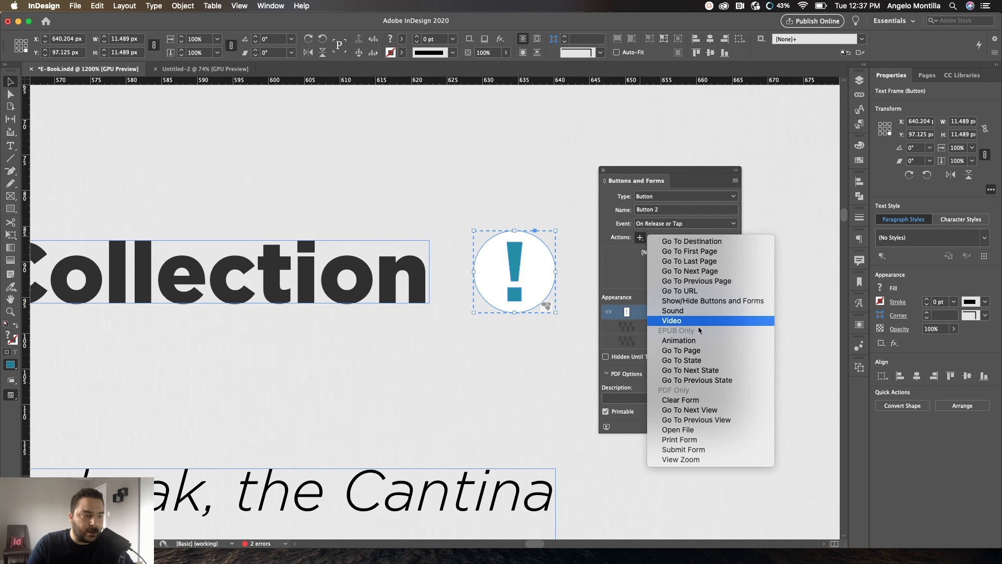
pyautogui.click(708, 360)
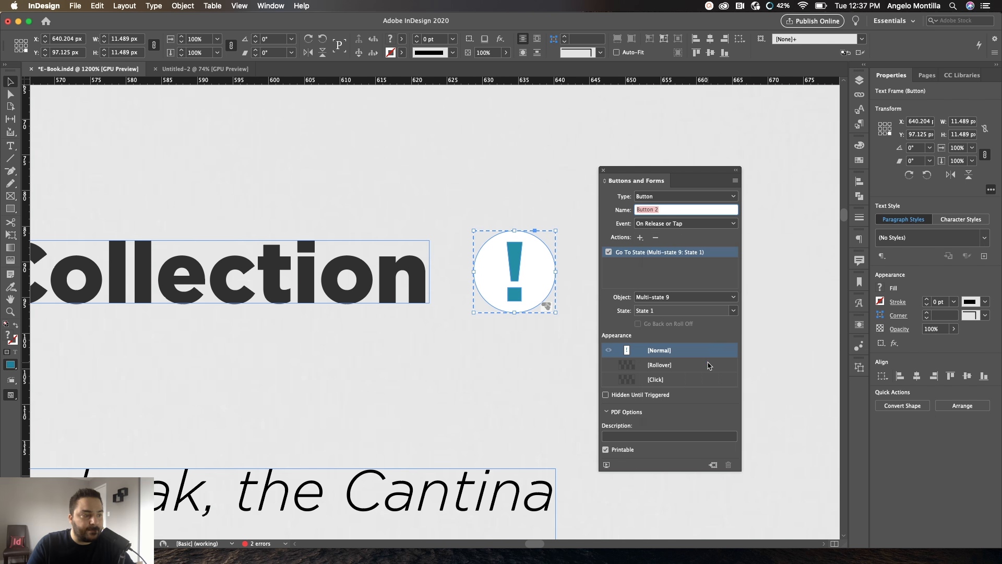
pyautogui.click(666, 312)
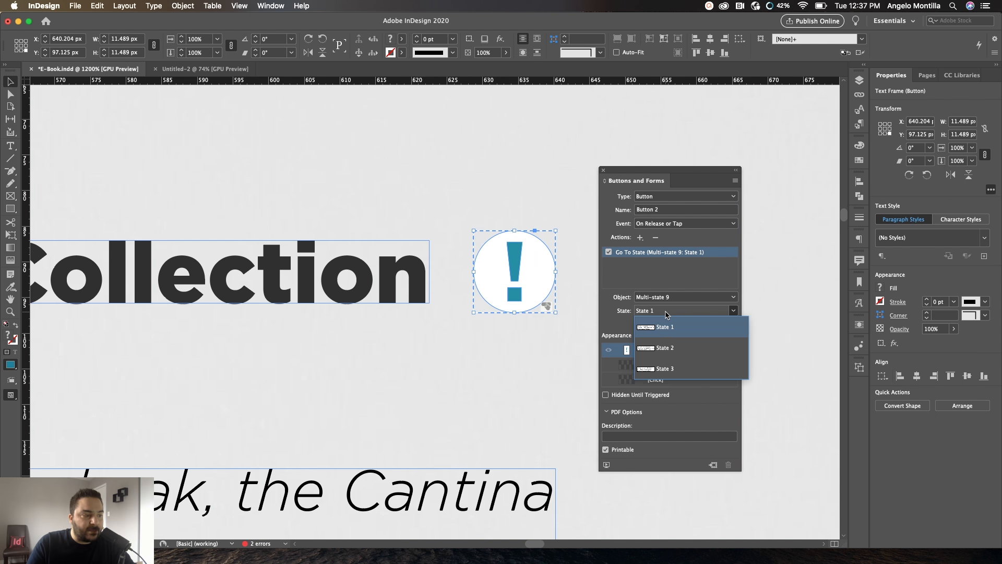
pyautogui.click(666, 312)
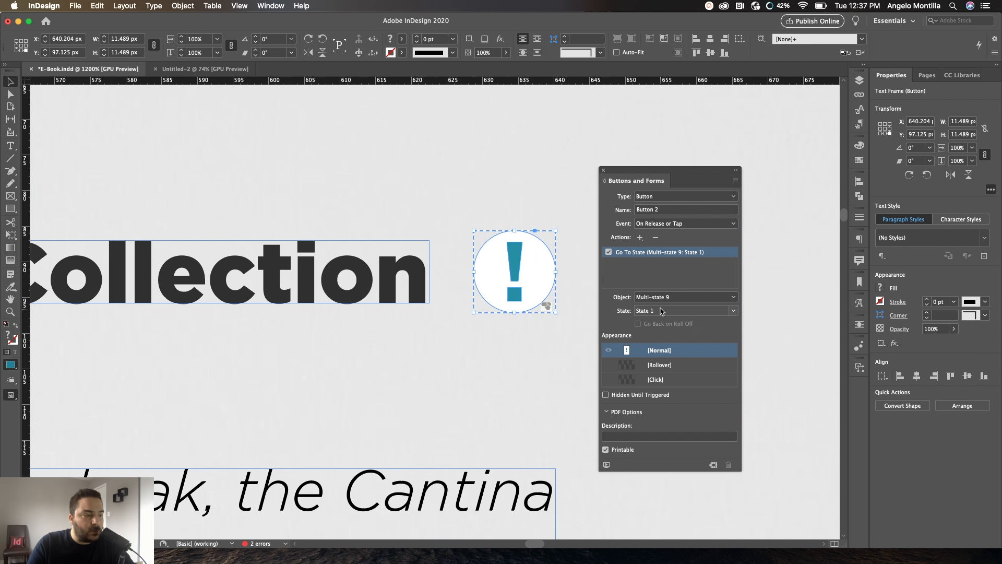
# Check the states available to the Cantina Collection button's action and keep State 1 as its target
pyautogui.click(662, 311)
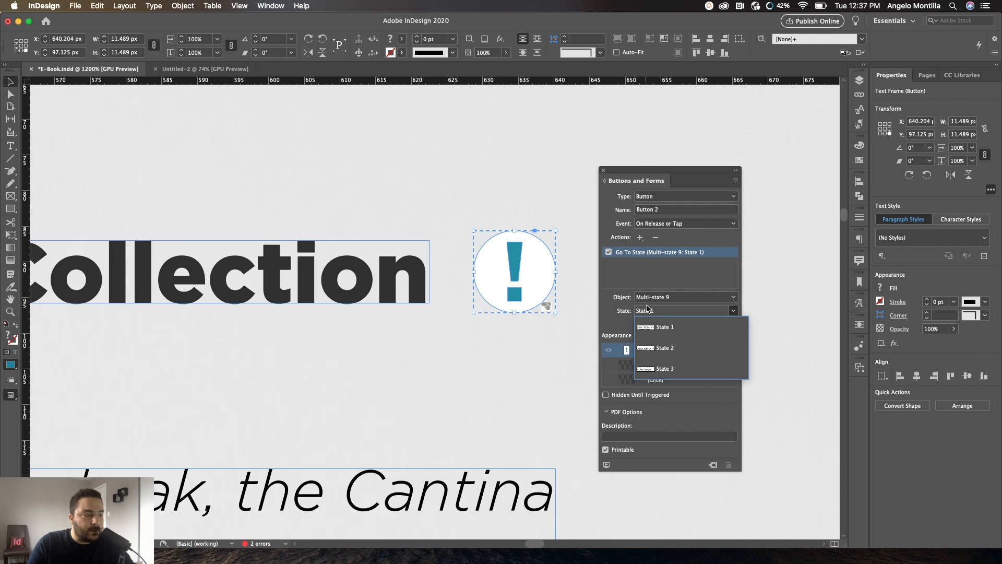
pyautogui.click(662, 312)
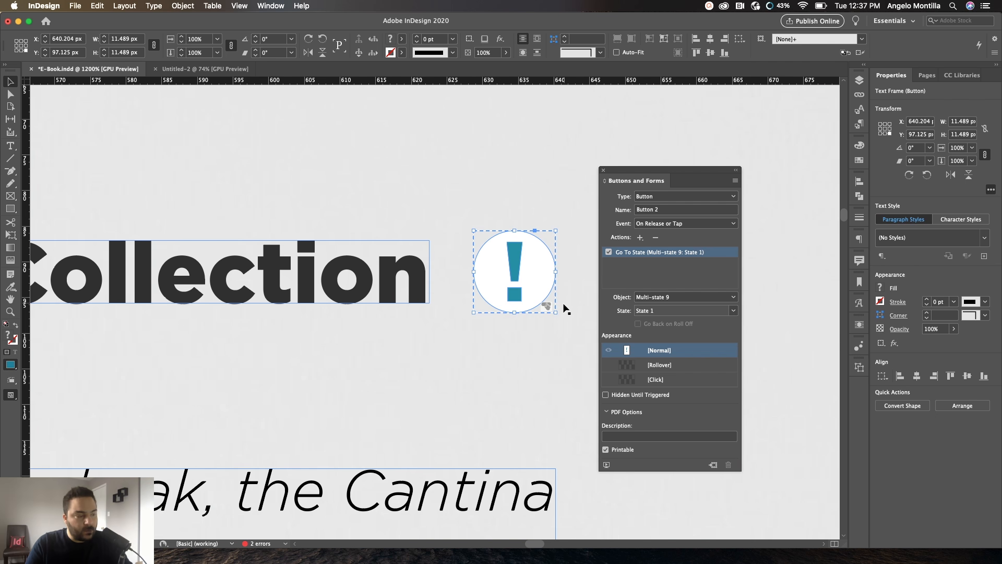
# Add a Go To State action to the exclamation button beside Canister Set, targeting State 2 of the descriptions' multi-state object
pyautogui.scroll(-2, 566, 309)
pyautogui.scroll(-5, 516, 282)
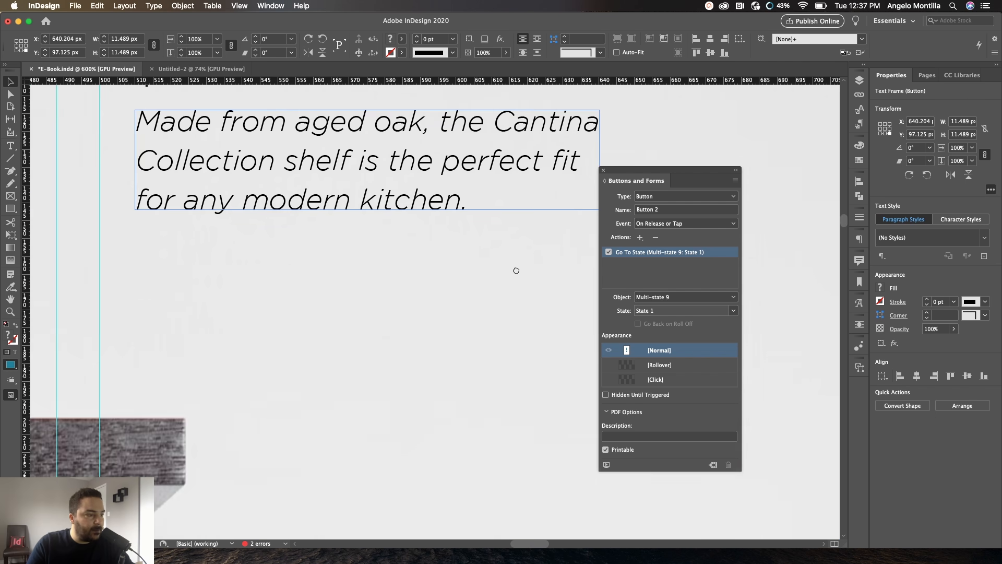
pyautogui.scroll(-10, 516, 271)
pyautogui.hscroll(-3, 516, 271)
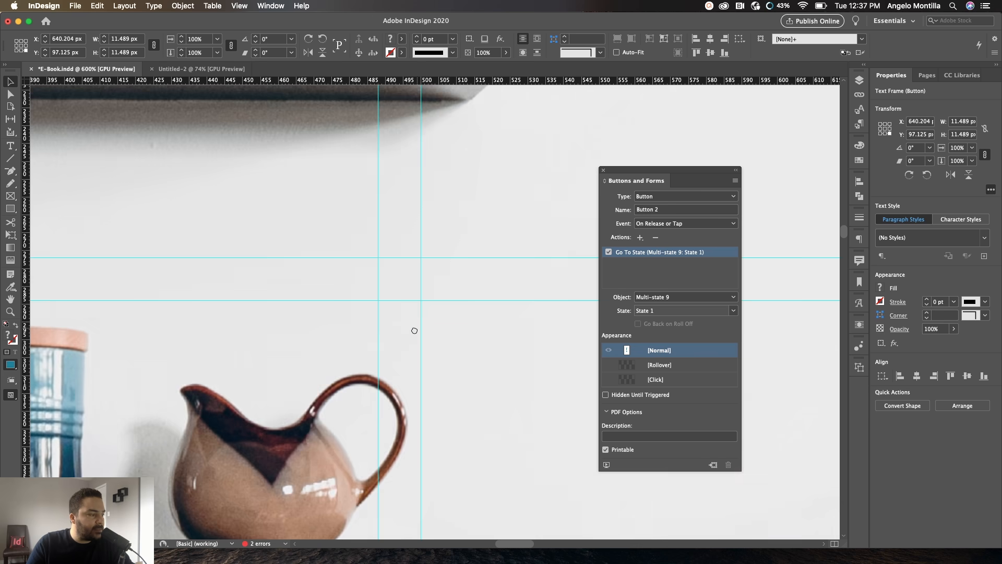
pyautogui.scroll(-3, 415, 330)
pyautogui.moveTo(307, 423); pyautogui.dragTo(470, 271)
pyautogui.moveTo(415, 352); pyautogui.dragTo(396, 161)
pyautogui.moveTo(451, 294); pyautogui.dragTo(580, 155)
pyautogui.scroll(3, 367, 305)
pyautogui.moveTo(378, 298); pyautogui.dragTo(414, 296)
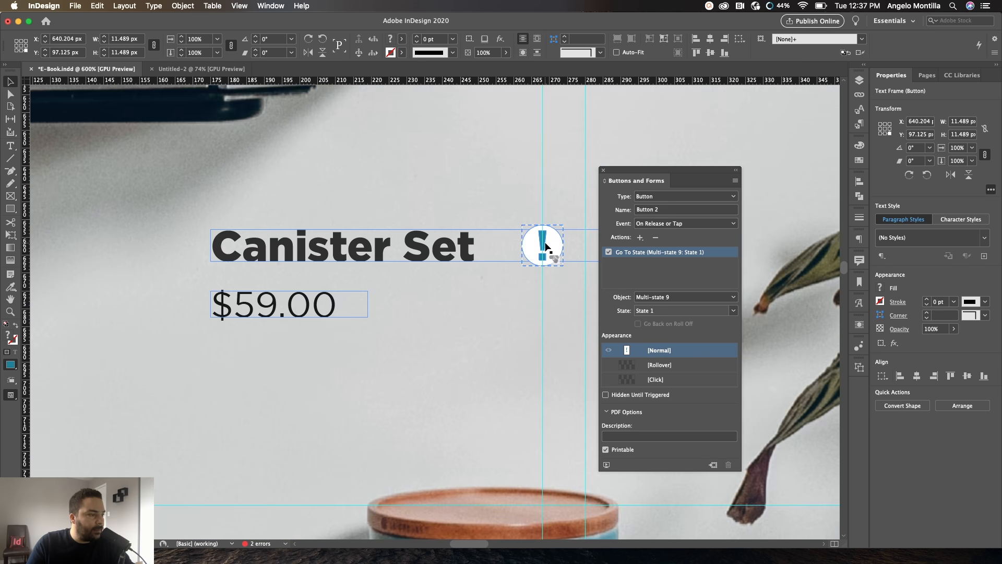
pyautogui.click(546, 247)
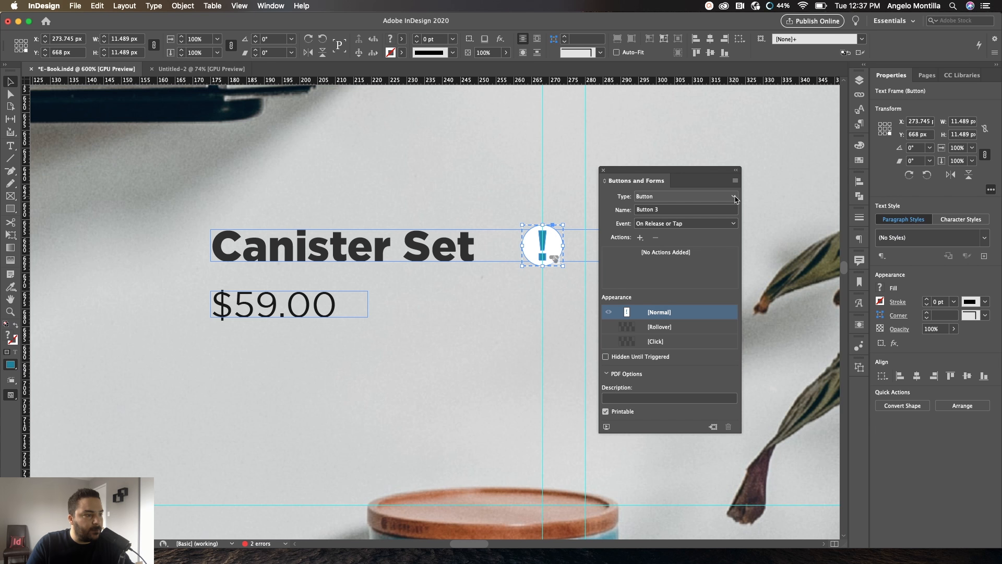
pyautogui.click(640, 239)
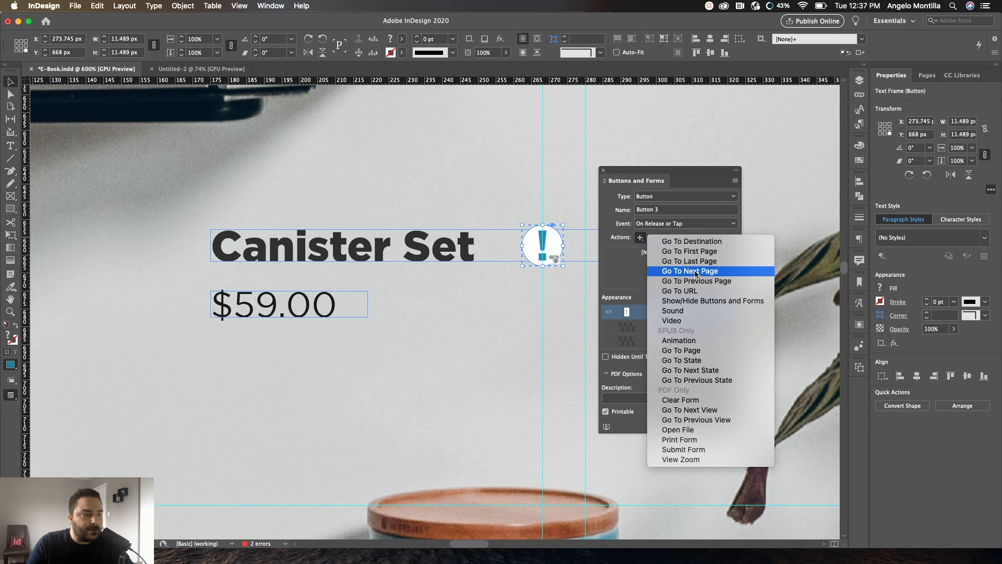
pyautogui.click(694, 366)
pyautogui.click(733, 311)
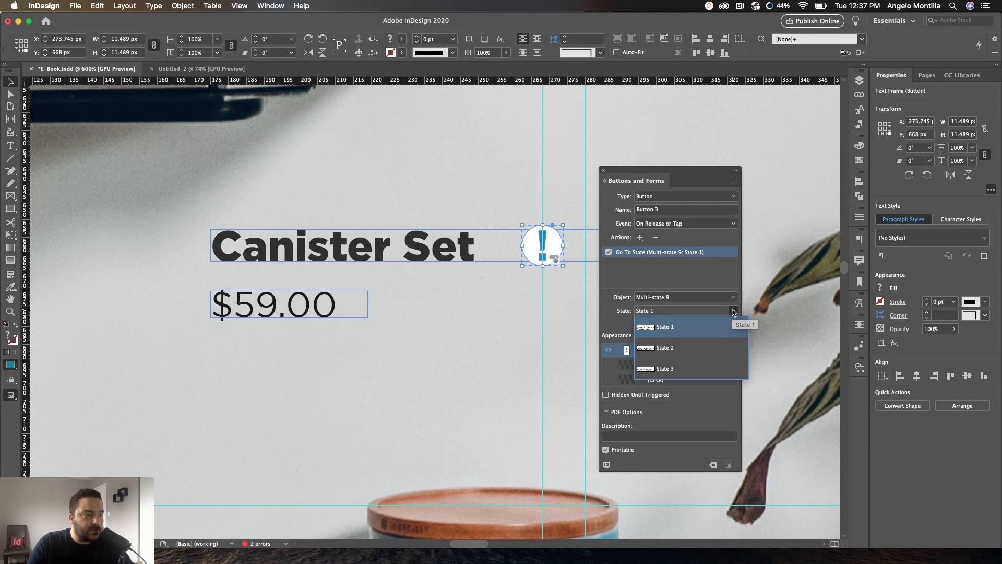
pyautogui.click(681, 347)
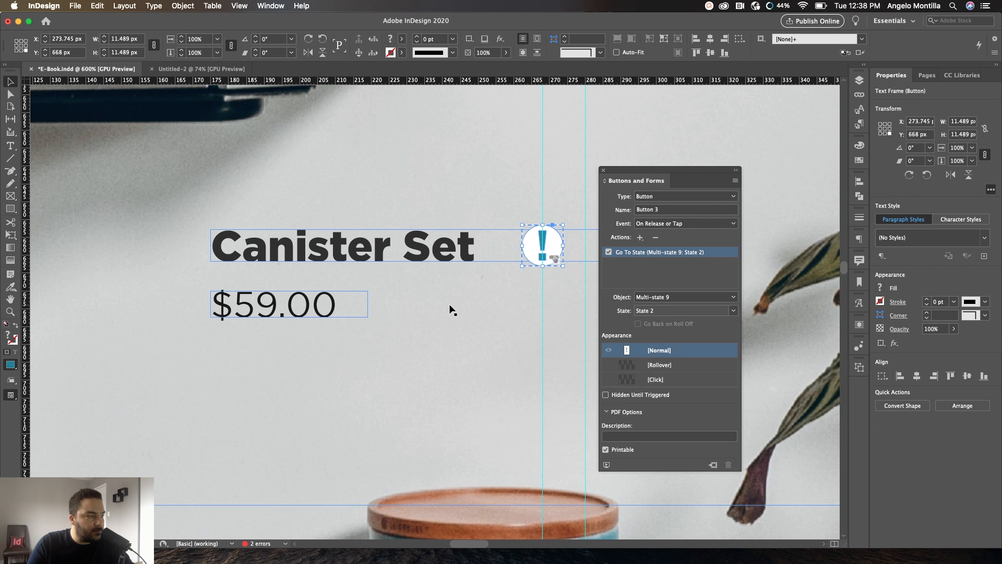
# Add a Go To State action to the exclamation button beside Salt & Pepper Mills, targeting State 3 of the descriptions' multi-state object
pyautogui.press('super+minus')
pyautogui.press('super+minus')
pyautogui.moveTo(513, 388); pyautogui.dragTo(340, 138)
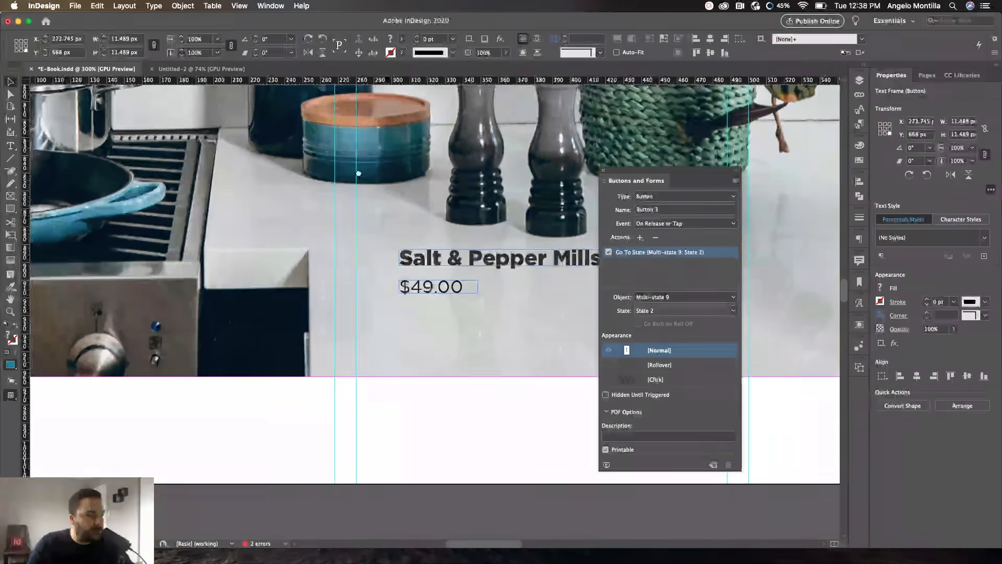
pyautogui.press('super+equal')
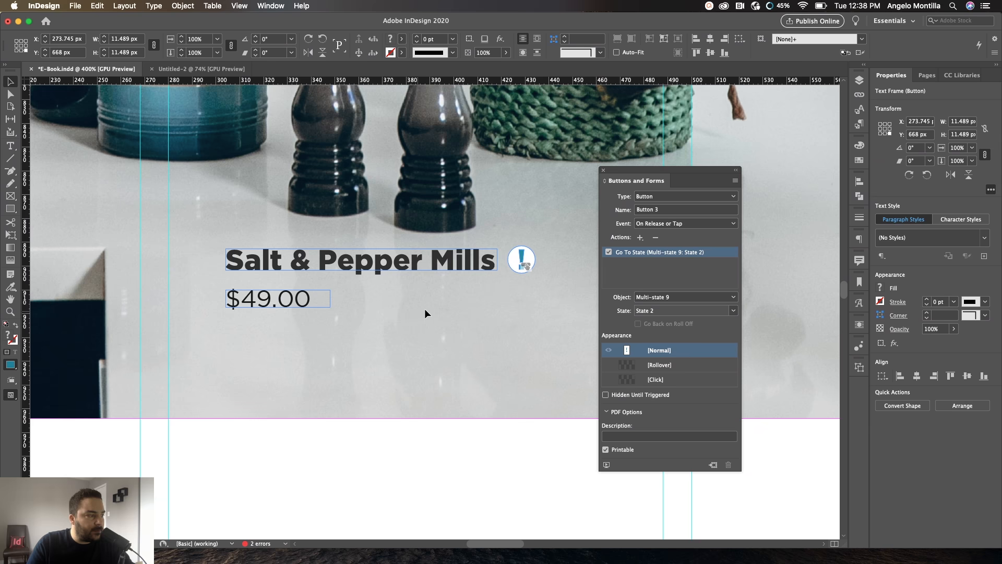
pyautogui.click(520, 267)
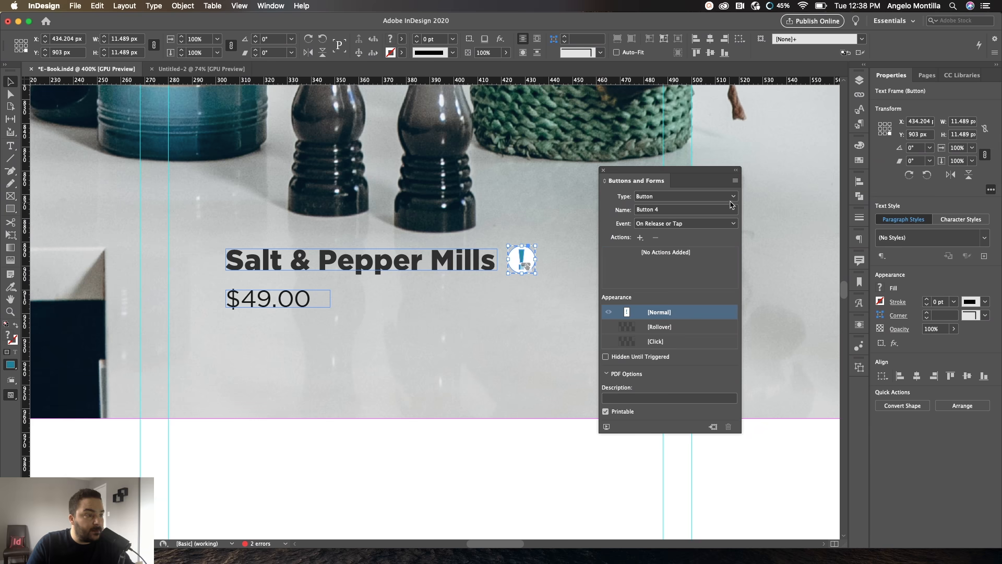
pyautogui.click(641, 238)
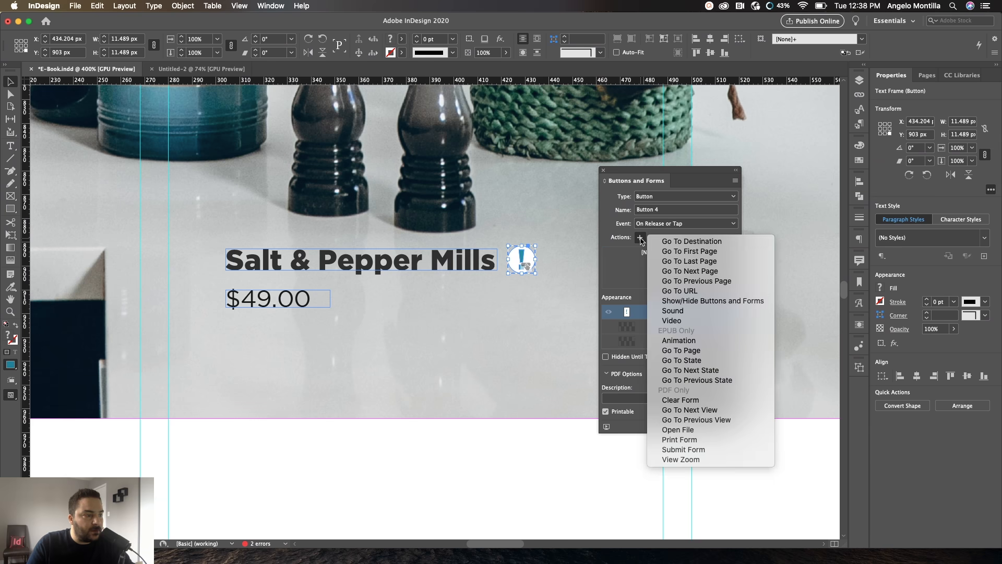
pyautogui.click(695, 360)
pyautogui.click(732, 311)
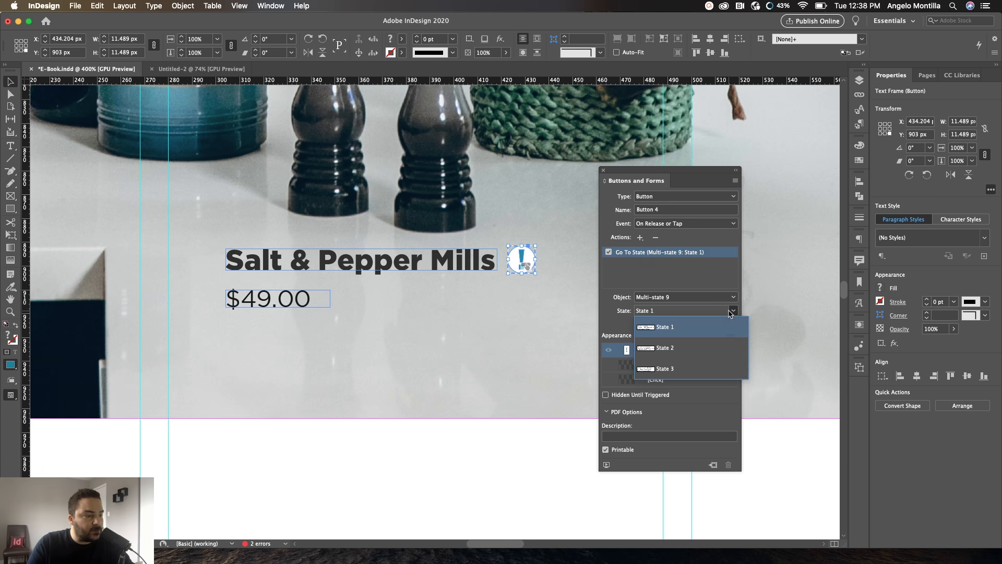
pyautogui.click(672, 368)
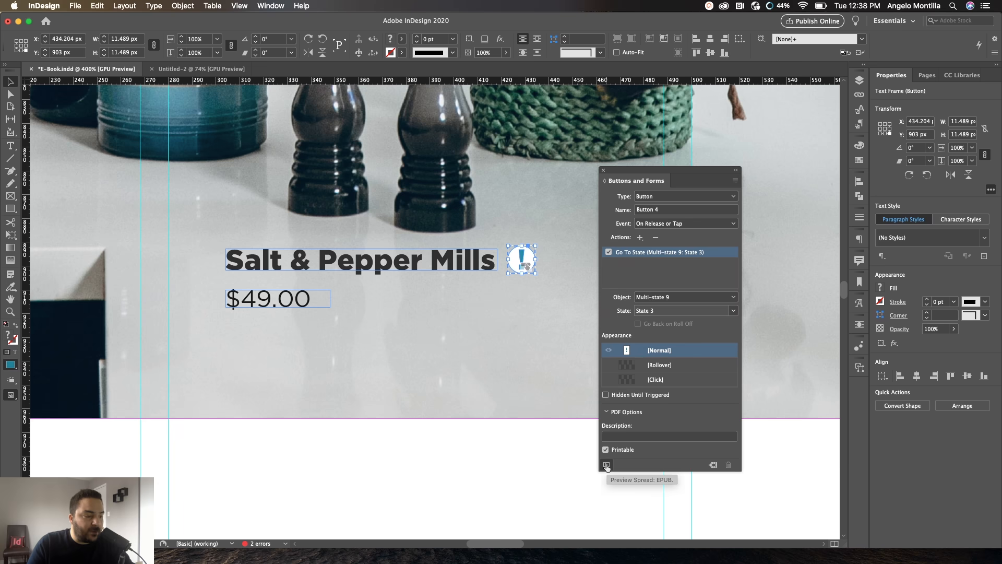
# Preview the spread's EPUB interactivity and test the Cantina Collection, Canister Set and Salt & Pepper Mills exclamation buttons
pyautogui.moveTo(671, 170); pyautogui.dragTo(688, 75)
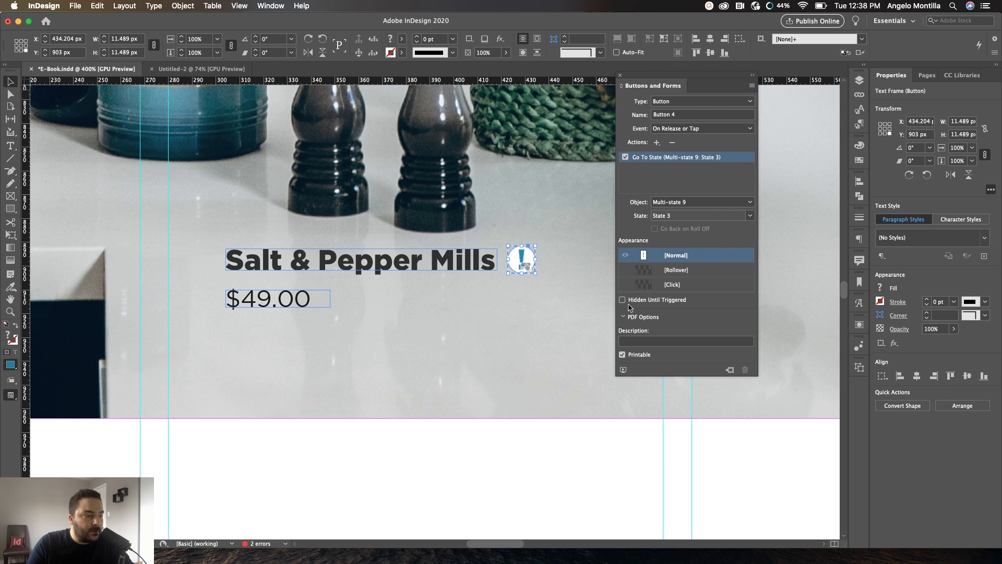
pyautogui.click(624, 370)
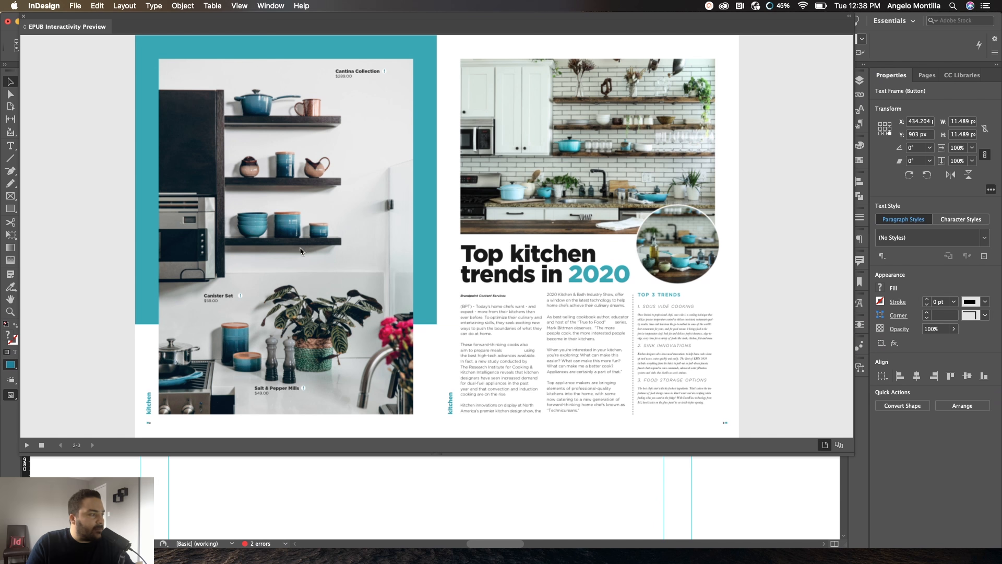
pyautogui.click(386, 73)
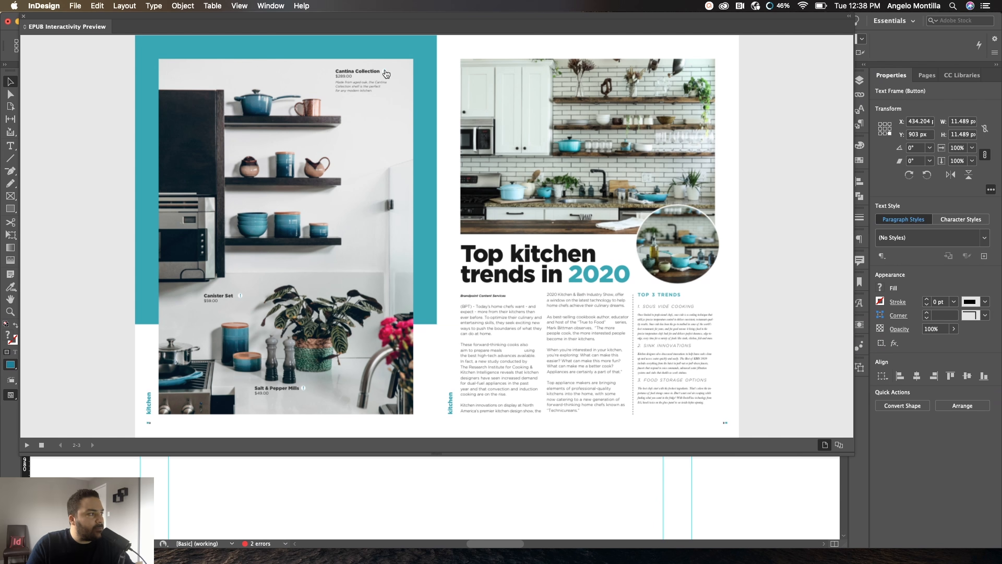
pyautogui.click(240, 299)
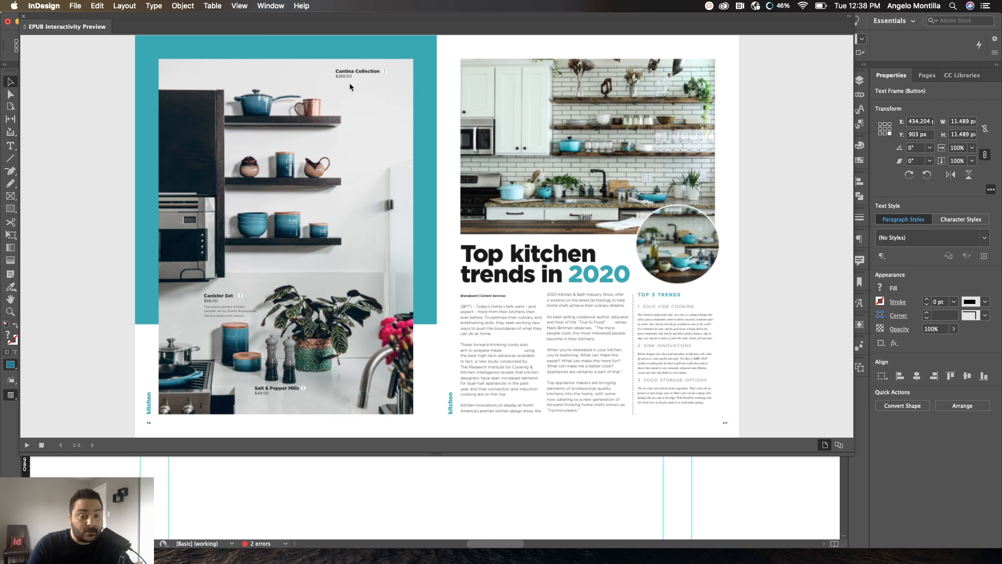
pyautogui.click(303, 389)
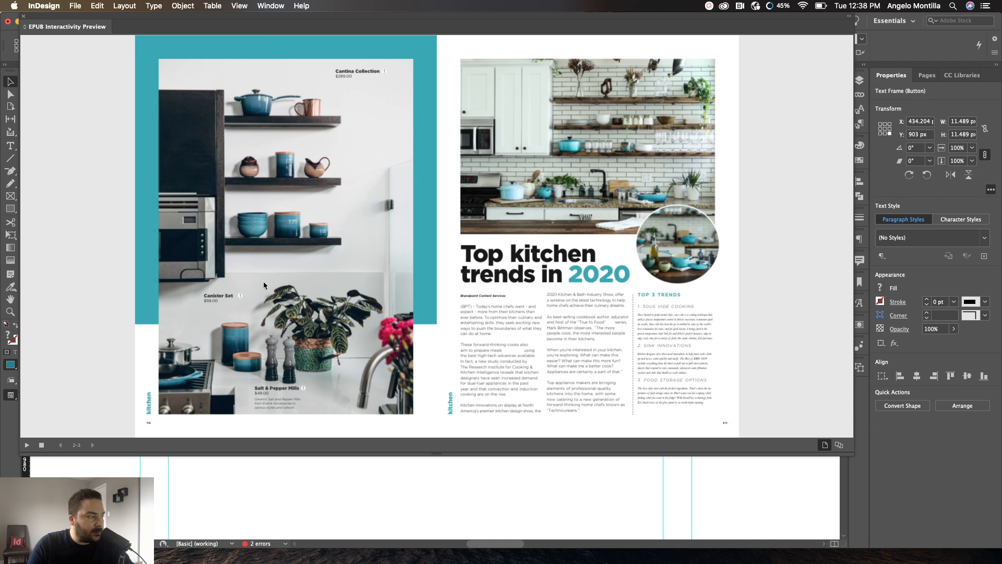
pyautogui.click(241, 298)
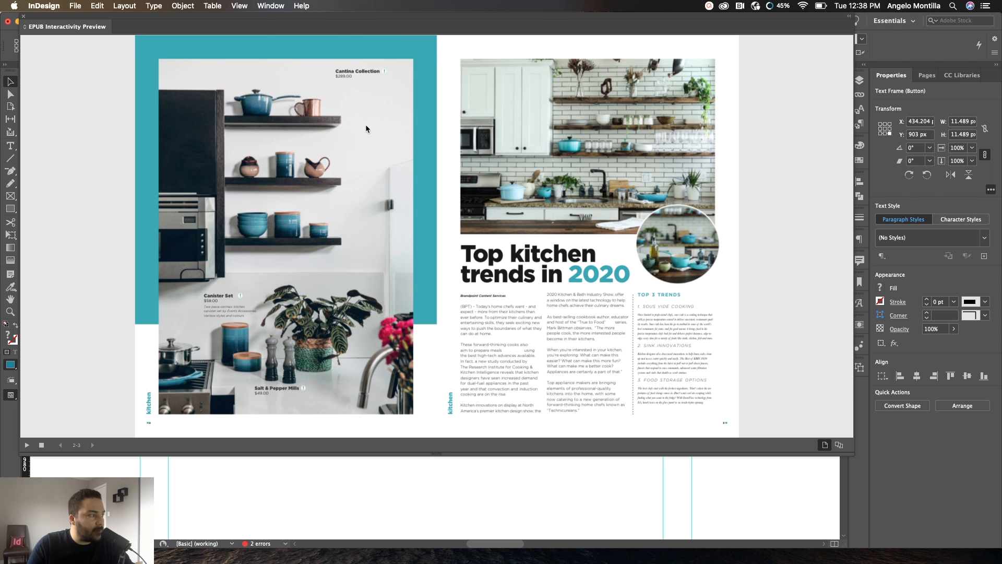
pyautogui.click(384, 72)
pyautogui.click(241, 297)
pyautogui.click(303, 389)
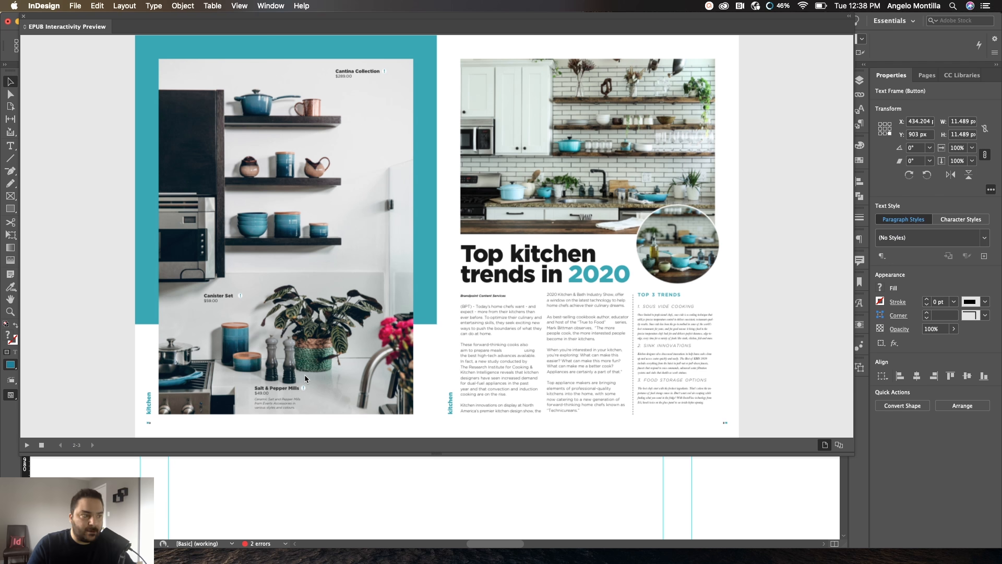
pyautogui.click(21, 17)
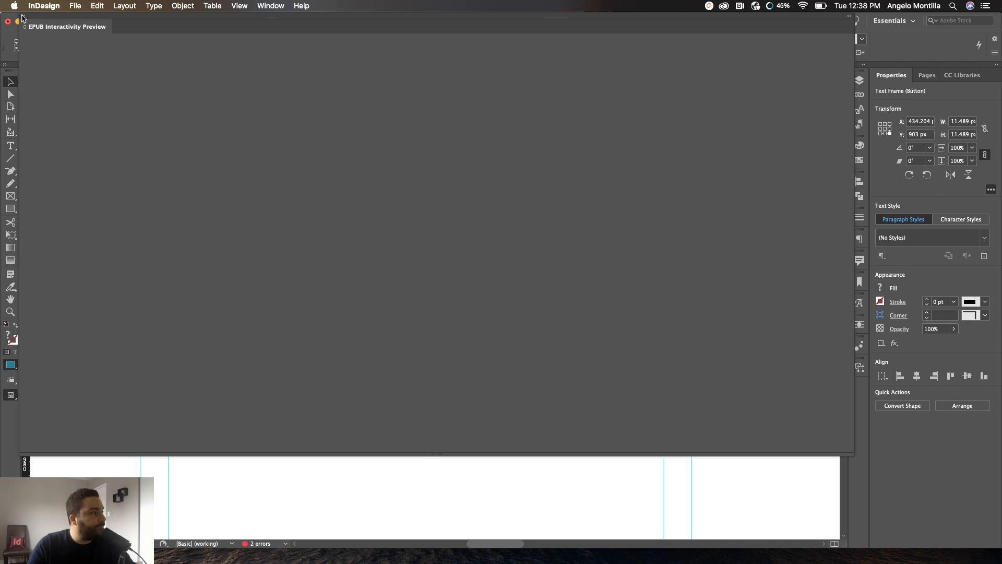
# Remove the Fly in from Right animation from the "Top kitchen trends in 2020" headline by setting its preset to None
pyautogui.scroll(-4, 522, 258)
pyautogui.moveTo(568, 184); pyautogui.dragTo(332, 311)
pyautogui.moveTo(546, 173); pyautogui.dragTo(190, 375)
pyautogui.moveTo(419, 245); pyautogui.dragTo(356, 174)
pyautogui.click(449, 287)
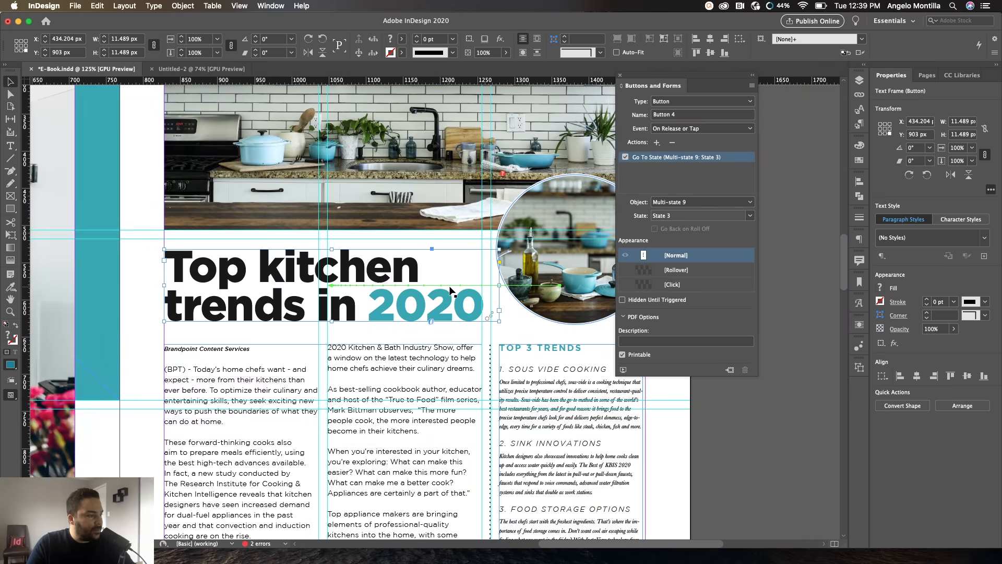
pyautogui.click(859, 345)
pyautogui.click(839, 354)
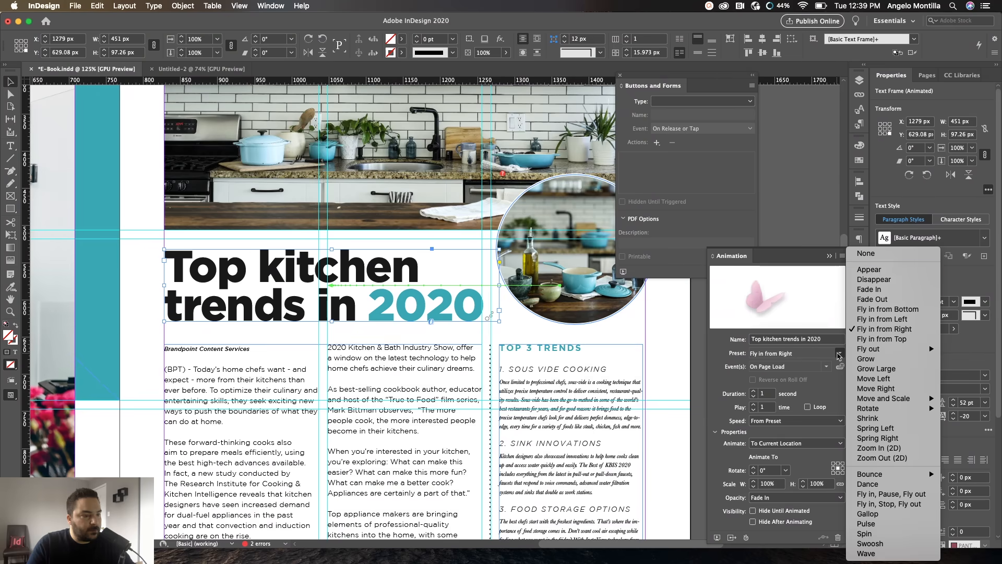
pyautogui.click(866, 254)
# Check the circular kitchen photo's animation preset and dock Buttons and Forms off the spread
pyautogui.click(569, 293)
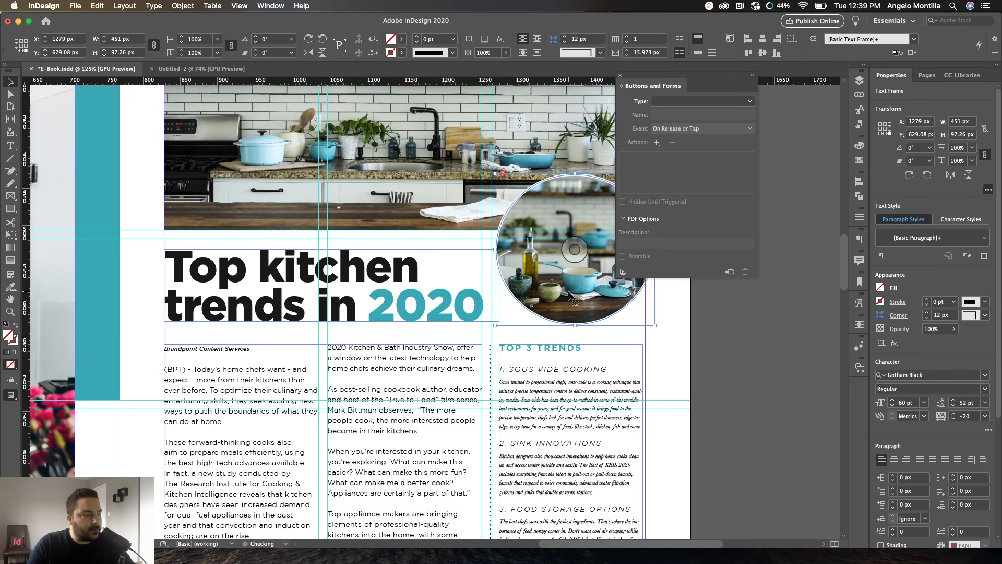
pyautogui.click(855, 346)
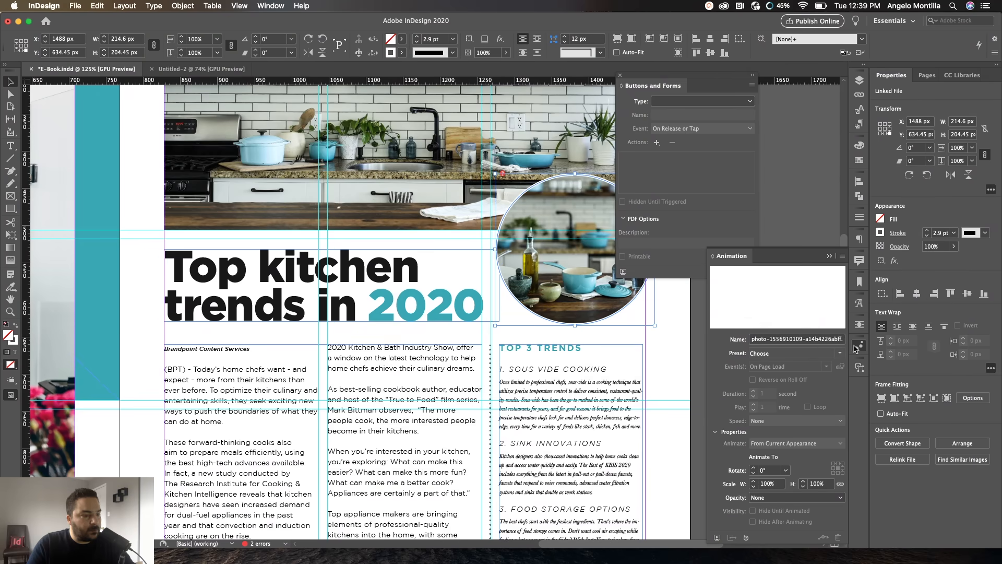
pyautogui.moveTo(706, 88); pyautogui.dragTo(859, 389)
pyautogui.hscroll(-2, 722, 333)
pyautogui.scroll(-1, 722, 333)
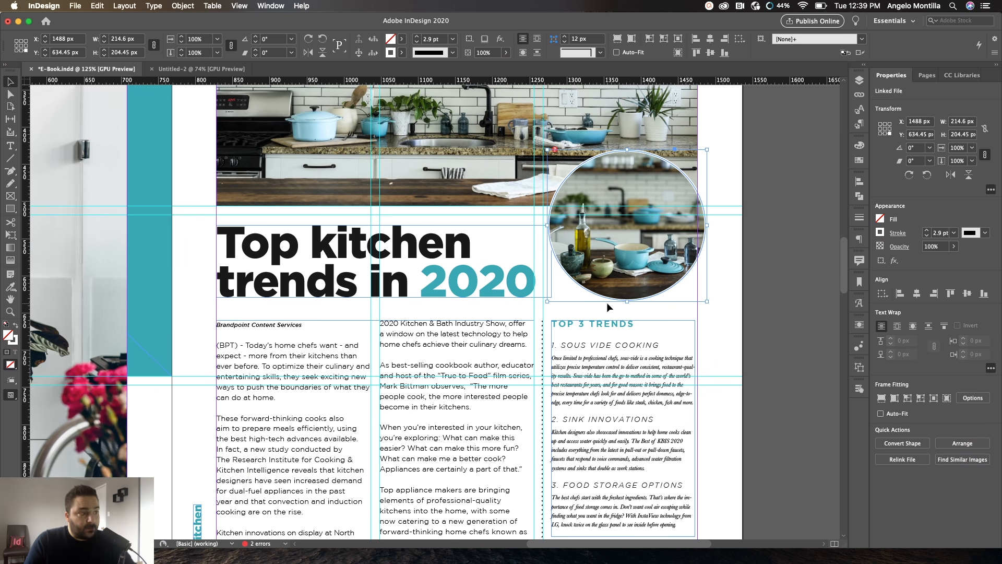
pyautogui.click(752, 289)
pyautogui.click(466, 287)
pyautogui.click(621, 280)
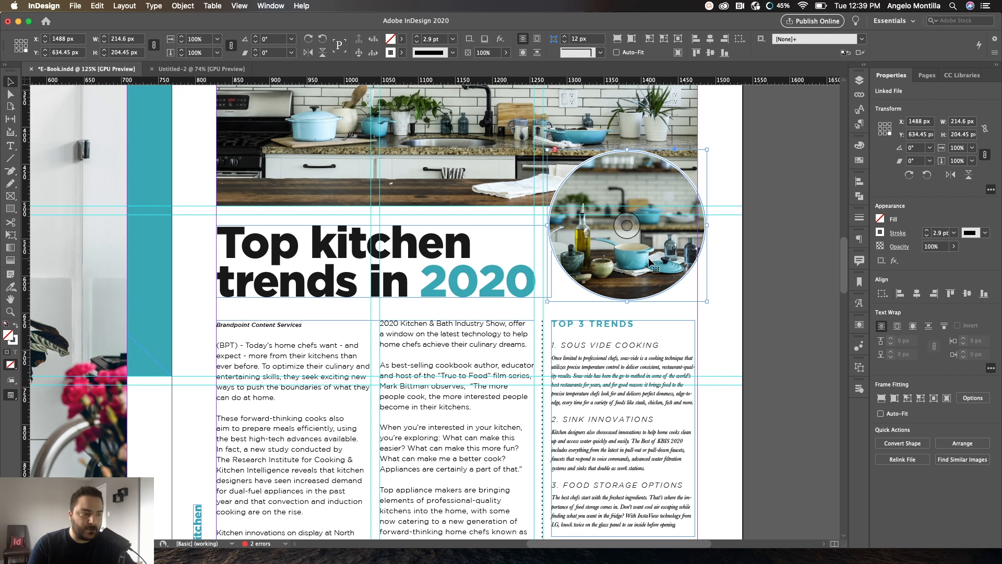
pyautogui.click(501, 269)
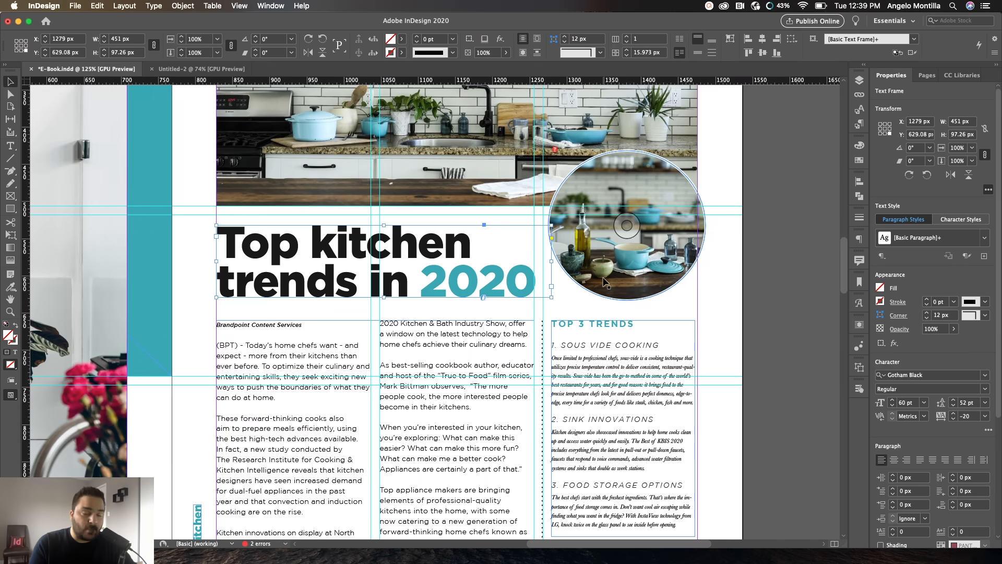
pyautogui.click(760, 286)
pyautogui.moveTo(593, 361); pyautogui.dragTo(661, 312)
pyautogui.click(512, 237)
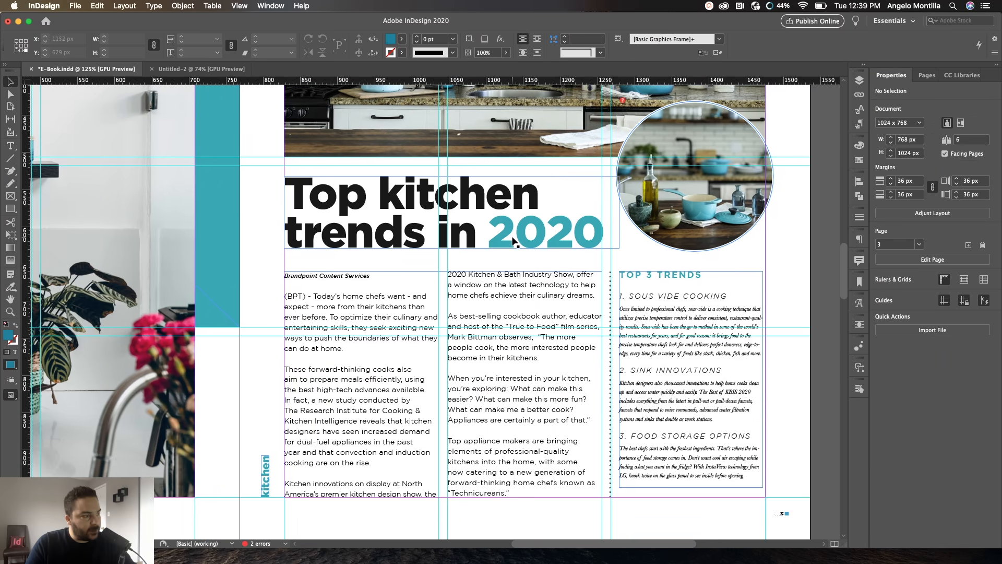
pyautogui.moveTo(594, 247); pyautogui.dragTo(447, 319)
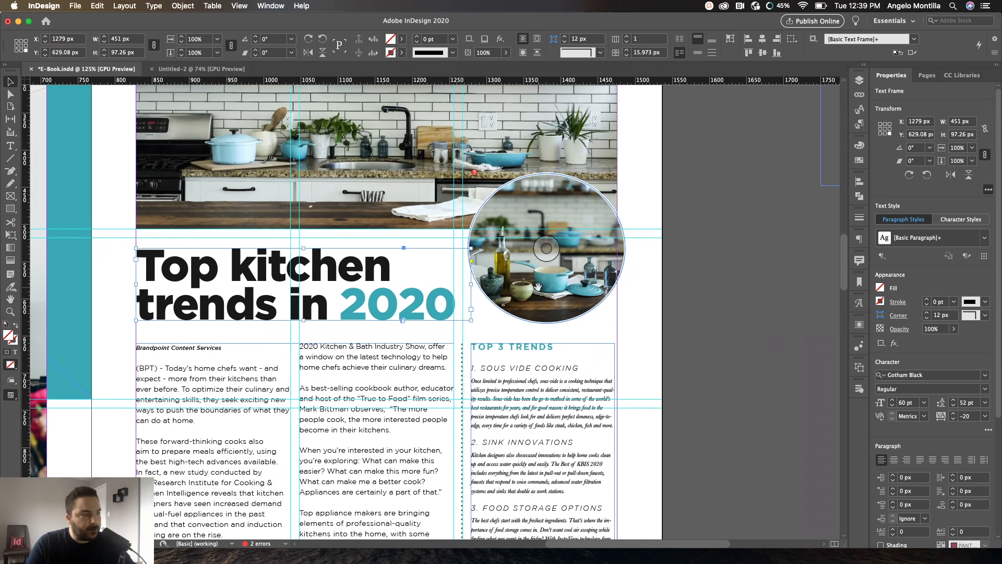
# Try moving the circular kitchen photo off the page onto the pasteboard and back beside the headline
pyautogui.click(719, 288)
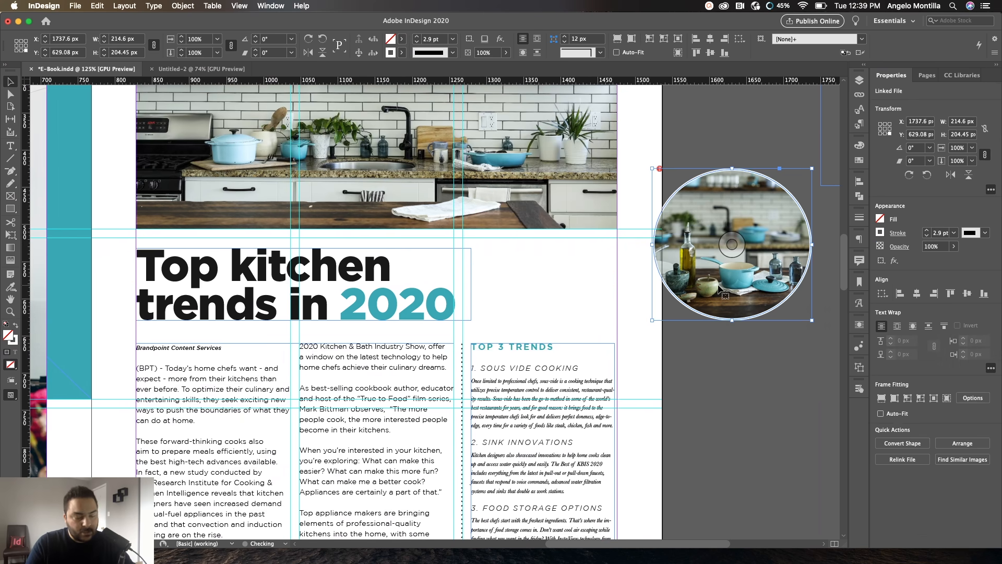
pyautogui.moveTo(719, 288); pyautogui.dragTo(531, 302)
pyautogui.press('super+z')
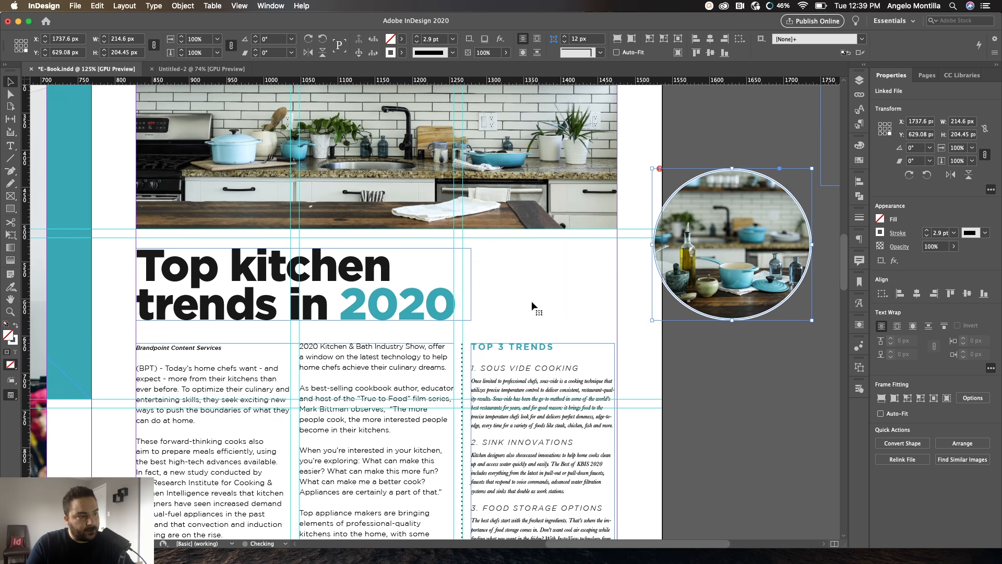
pyautogui.press('super+shift+z')
pyautogui.click(678, 299)
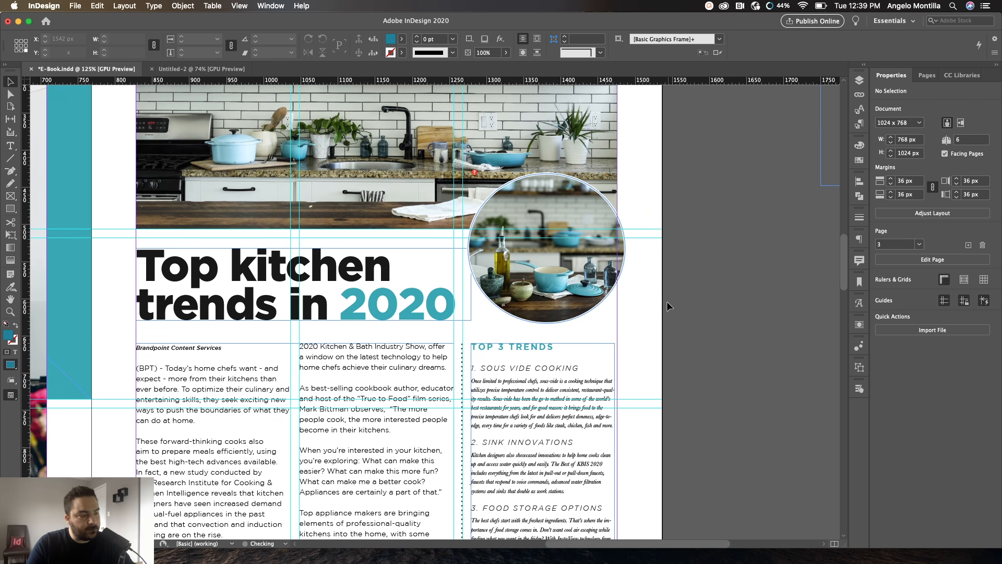
# Apply the Fly in from Right animation preset to the "Top kitchen trends in 2020" headline
pyautogui.moveTo(714, 316); pyautogui.dragTo(801, 304)
pyautogui.press('w')
pyautogui.moveTo(567, 309); pyautogui.dragTo(660, 307)
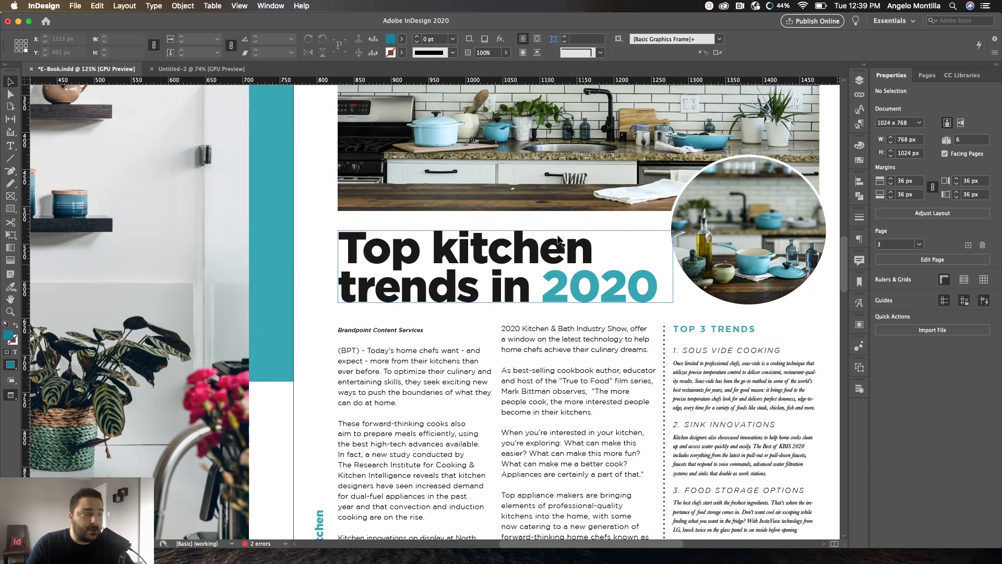
pyautogui.click(532, 269)
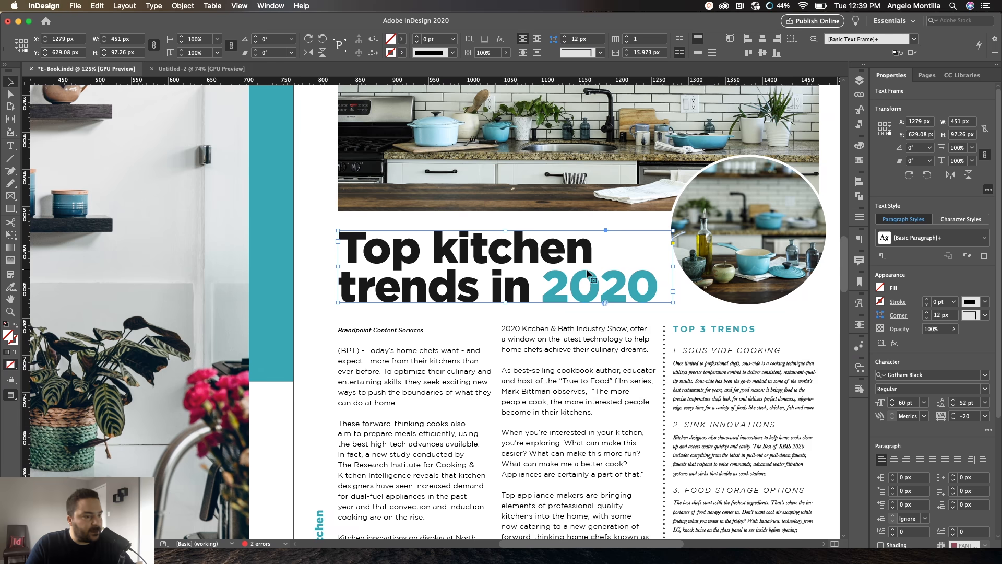
pyautogui.click(858, 347)
pyautogui.moveTo(773, 252); pyautogui.dragTo(749, 205)
pyautogui.moveTo(599, 266); pyautogui.dragTo(519, 201)
pyautogui.moveTo(711, 196); pyautogui.dragTo(632, 166)
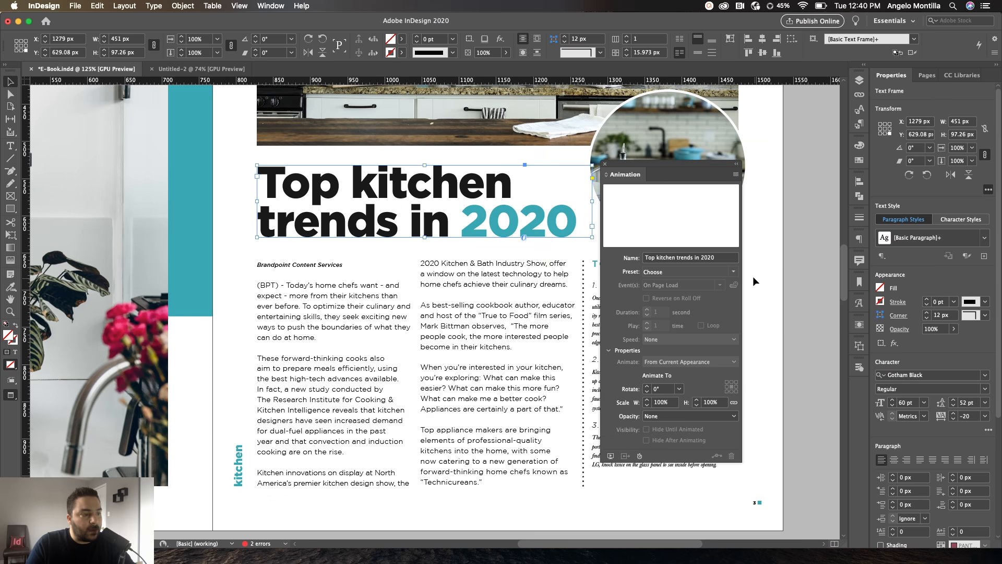
pyautogui.click(733, 272)
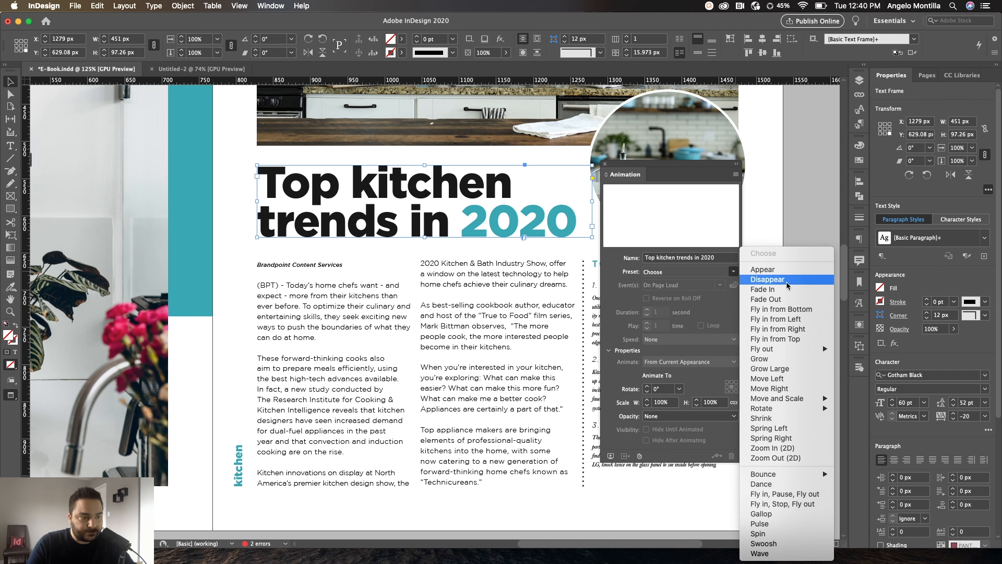
pyautogui.click(797, 330)
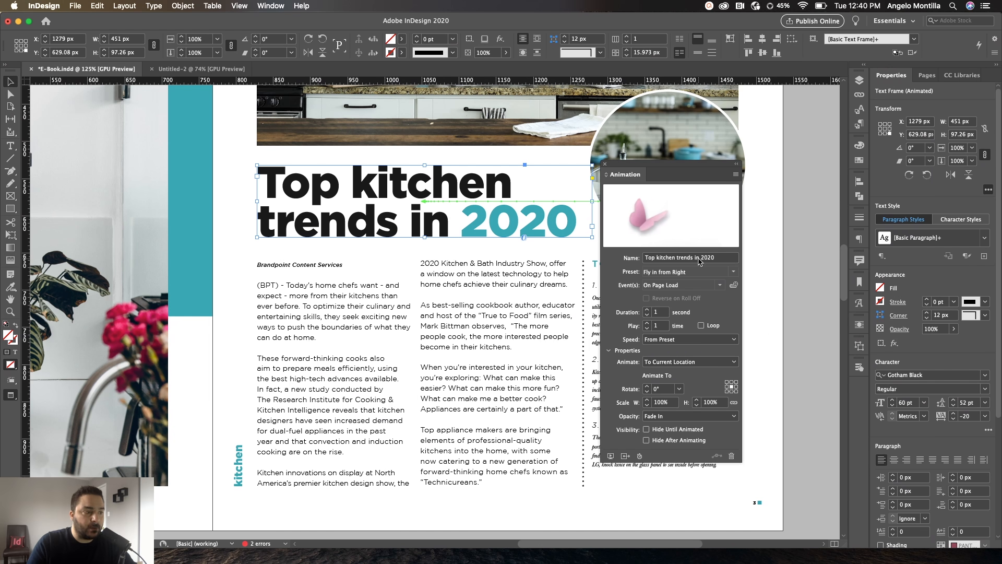
# Toggle the headline animation's On Page Load event off and back on
pyautogui.click(720, 286)
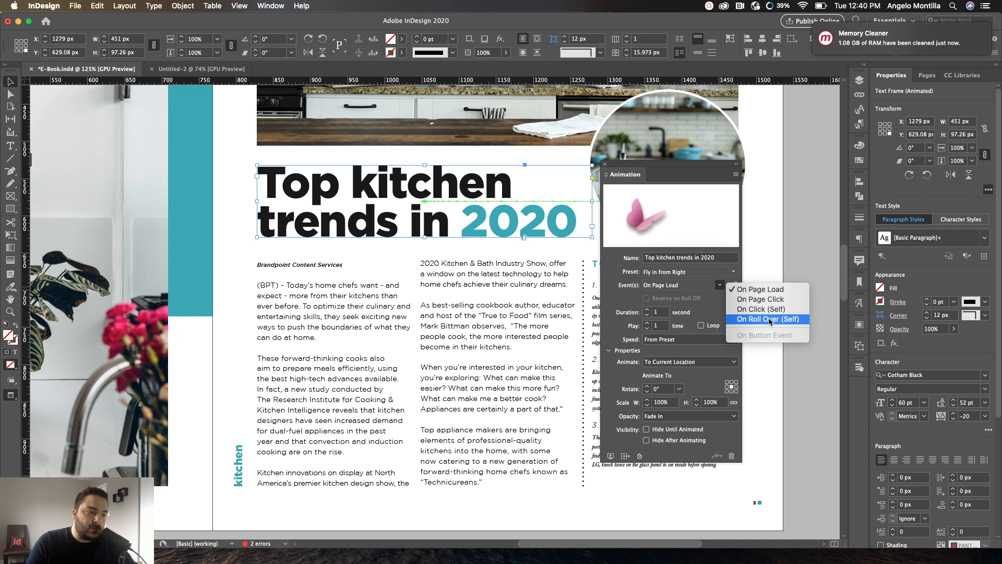
pyautogui.click(760, 292)
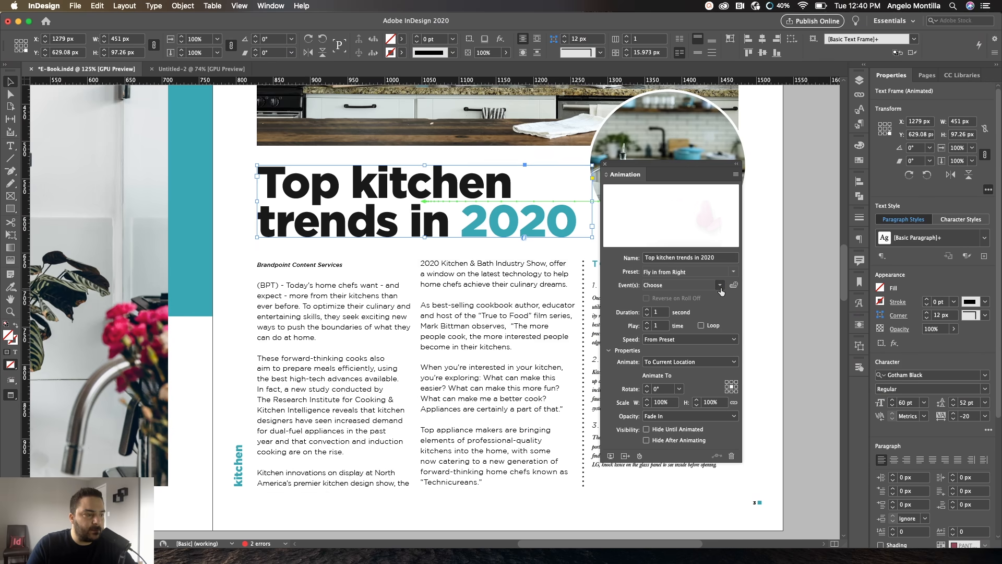
pyautogui.click(720, 285)
pyautogui.click(738, 289)
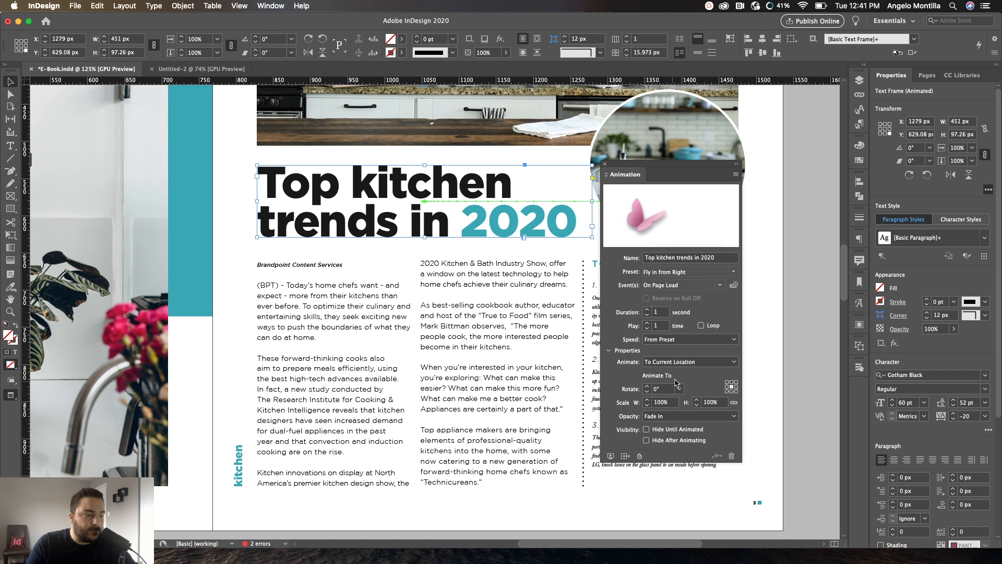
# Check the opacity options of the headline's animation and preview it in the spread's EPUB interactivity
pyautogui.click(660, 417)
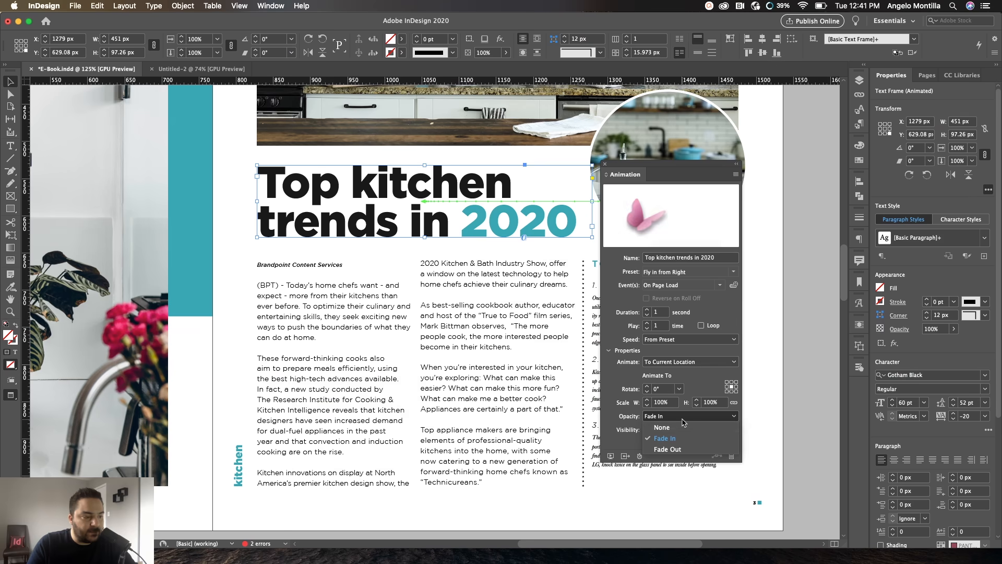
pyautogui.click(682, 418)
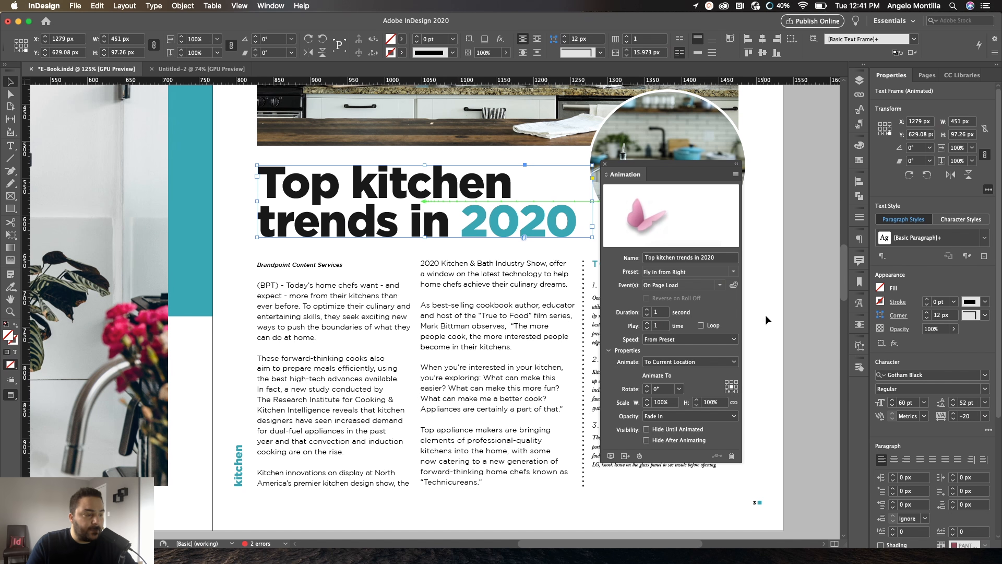
pyautogui.click(609, 455)
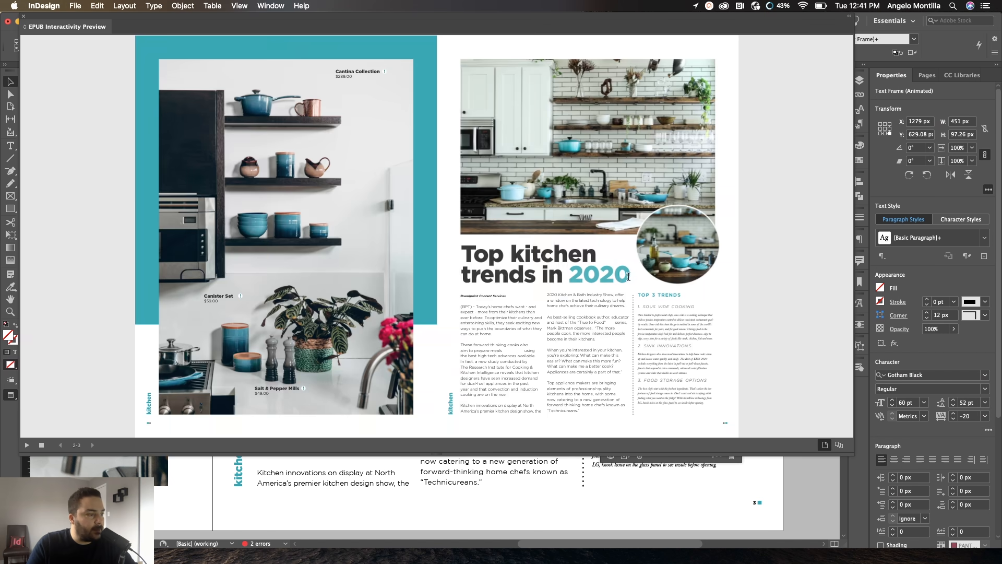
pyautogui.click(23, 16)
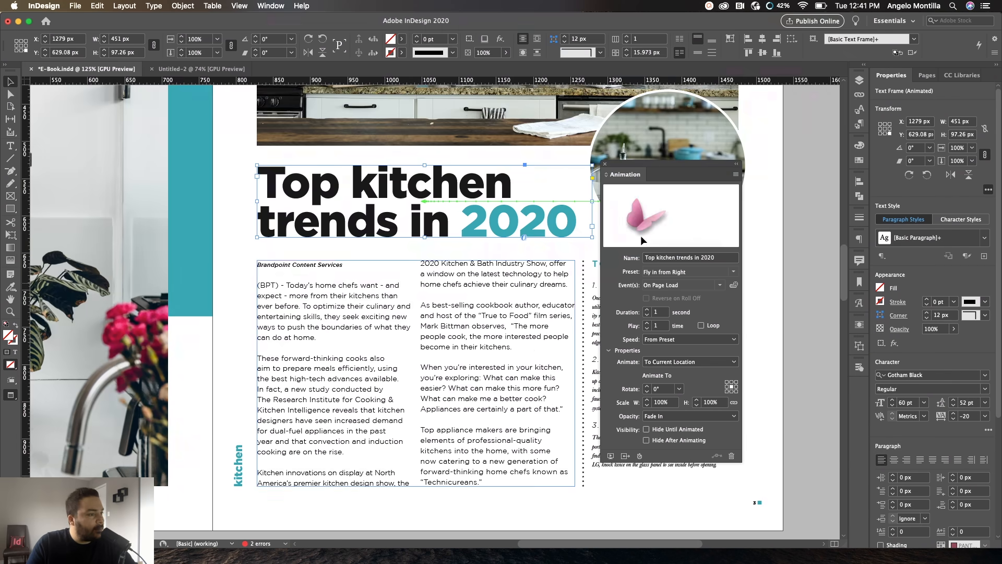
# Apply the Zoom In (2D) animation preset to the circular kitchen photo with opacity From Preset, and preview the spread
pyautogui.moveTo(673, 167); pyautogui.dragTo(482, 159)
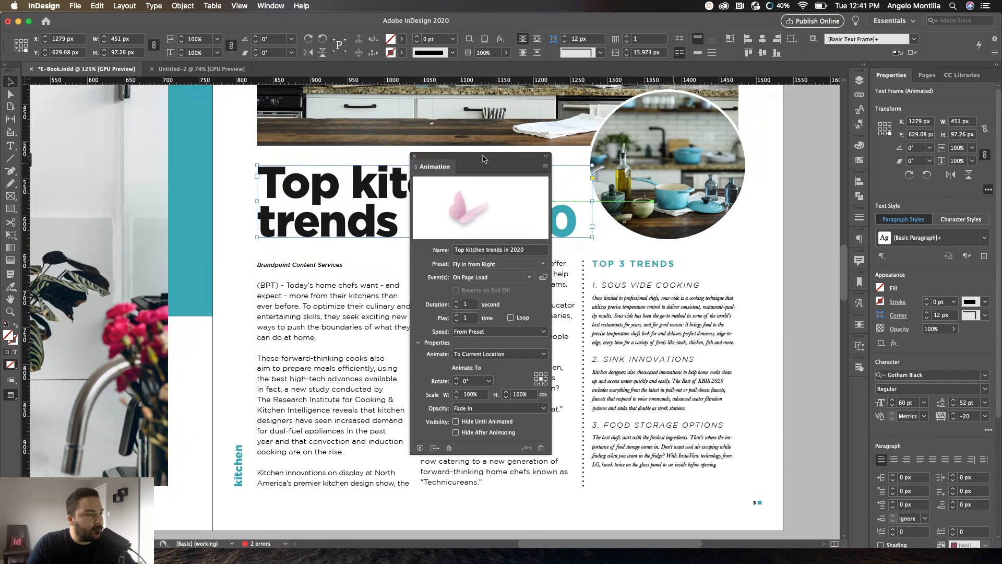
pyautogui.click(713, 185)
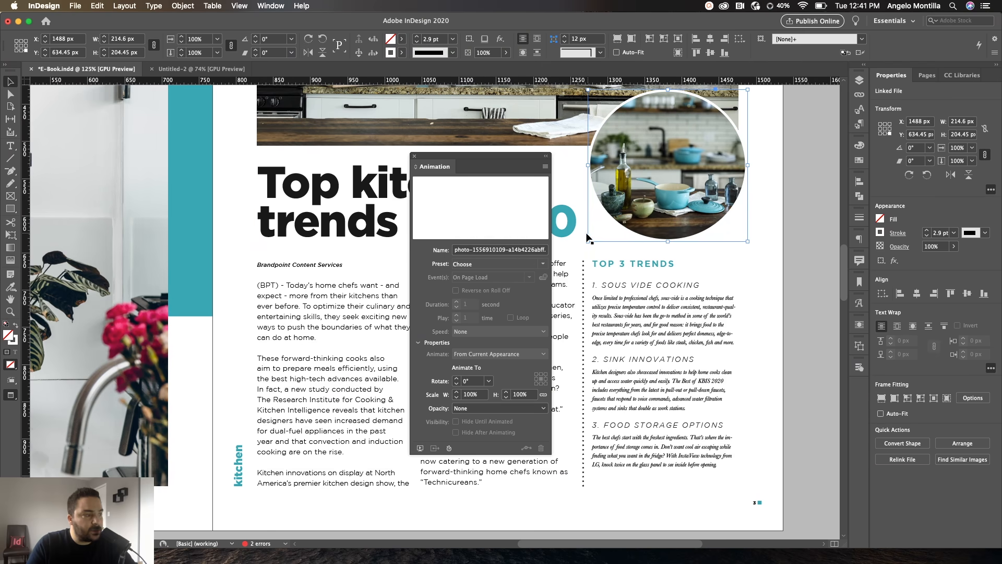
pyautogui.click(543, 264)
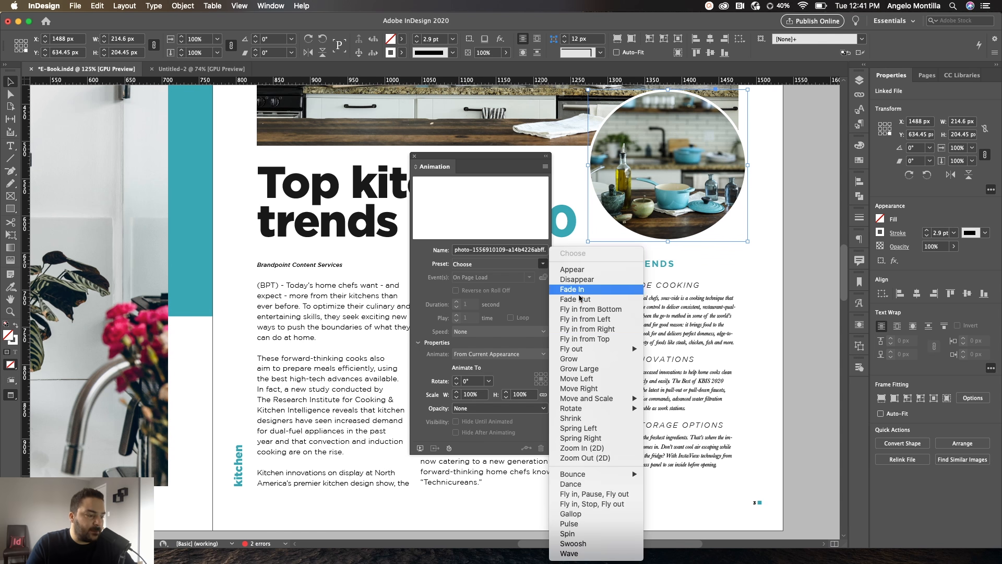
pyautogui.click(614, 449)
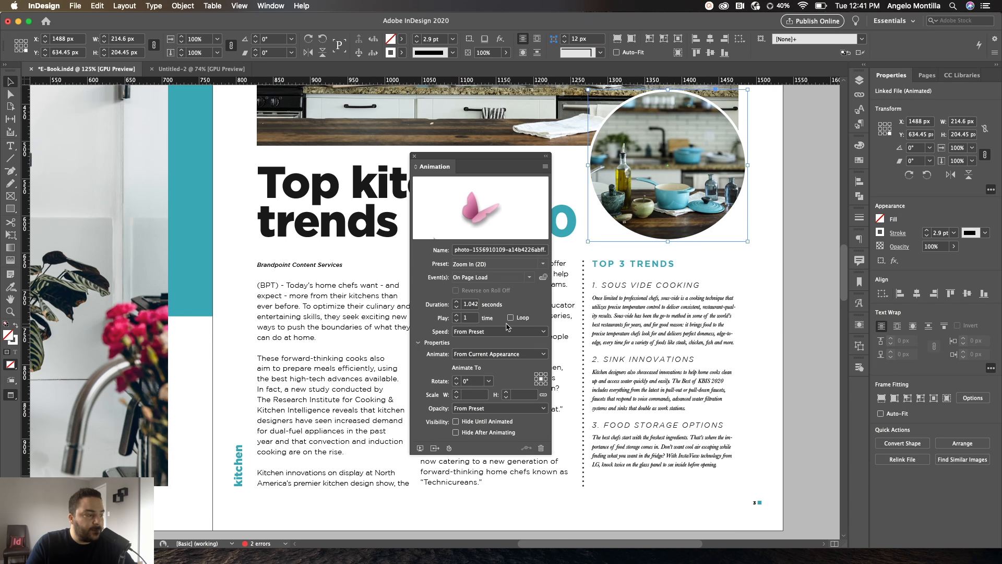
pyautogui.click(499, 411)
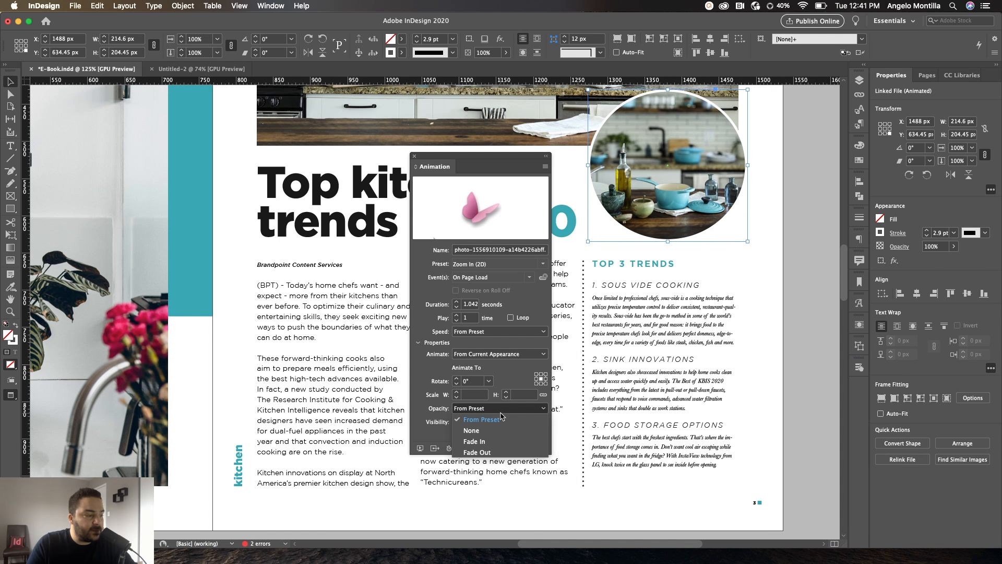
pyautogui.click(501, 418)
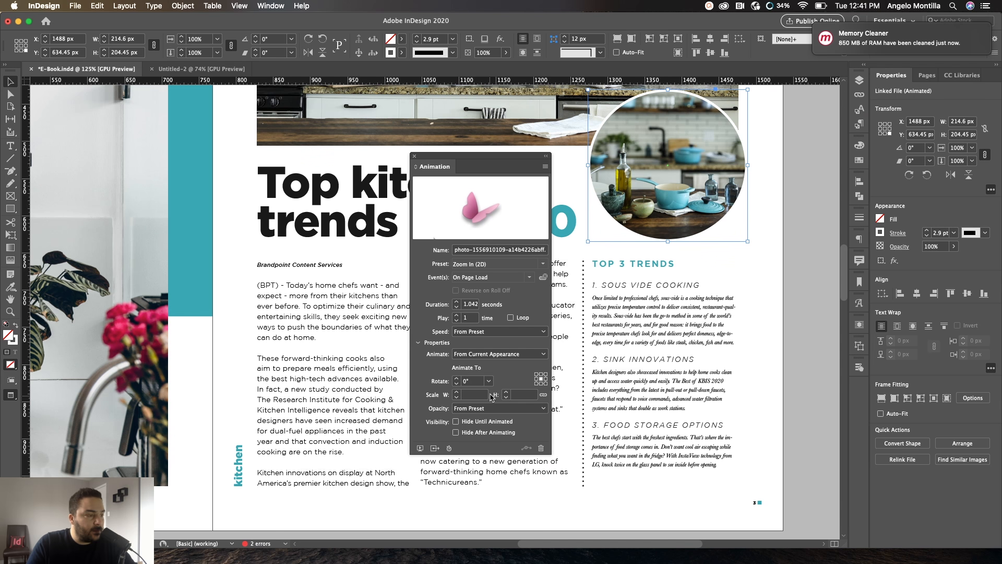
pyautogui.click(420, 448)
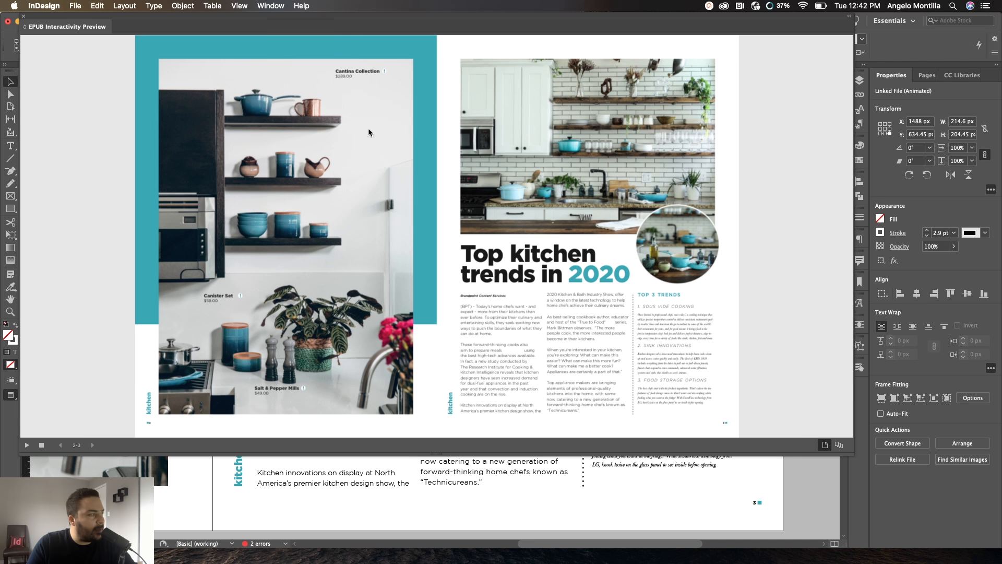
pyautogui.click(22, 18)
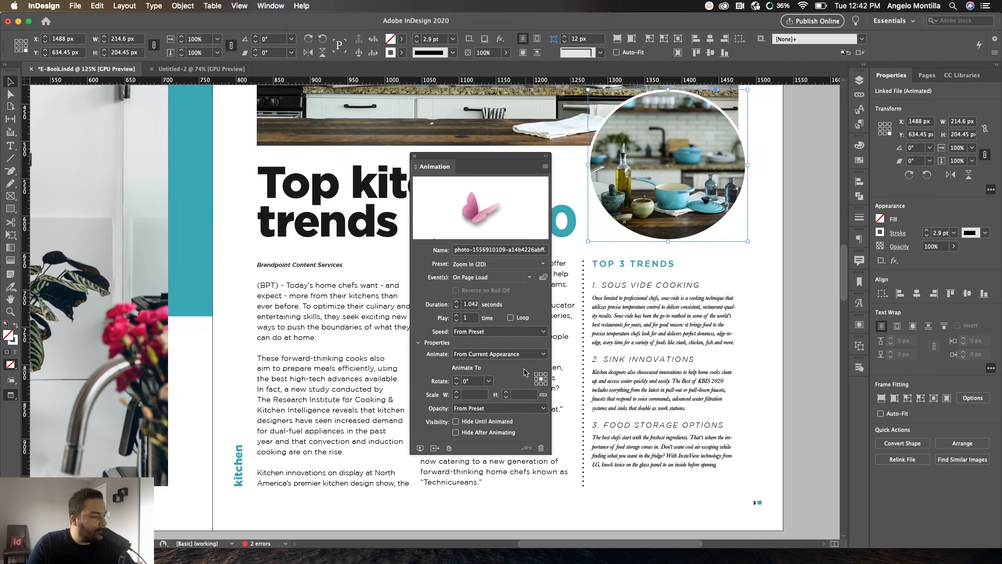
# Set the circular photo's animation duration to 1.25 seconds and preview the result
pyautogui.click(457, 304)
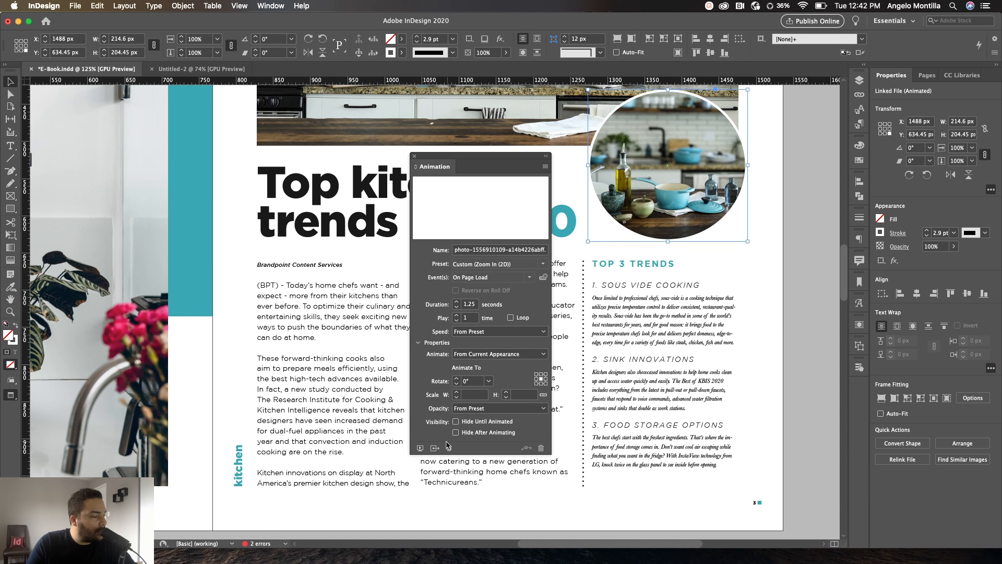
pyautogui.click(422, 448)
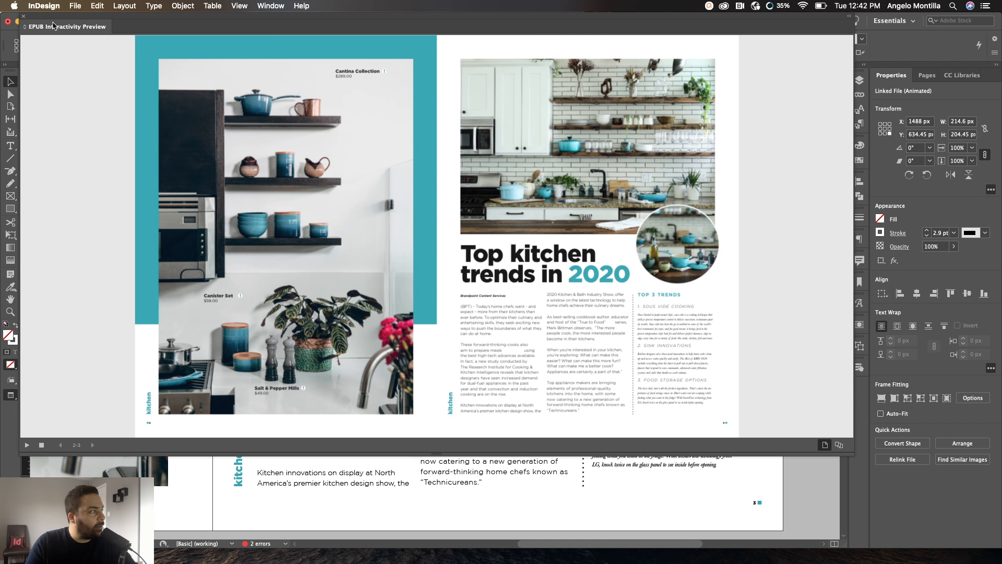
pyautogui.click(23, 16)
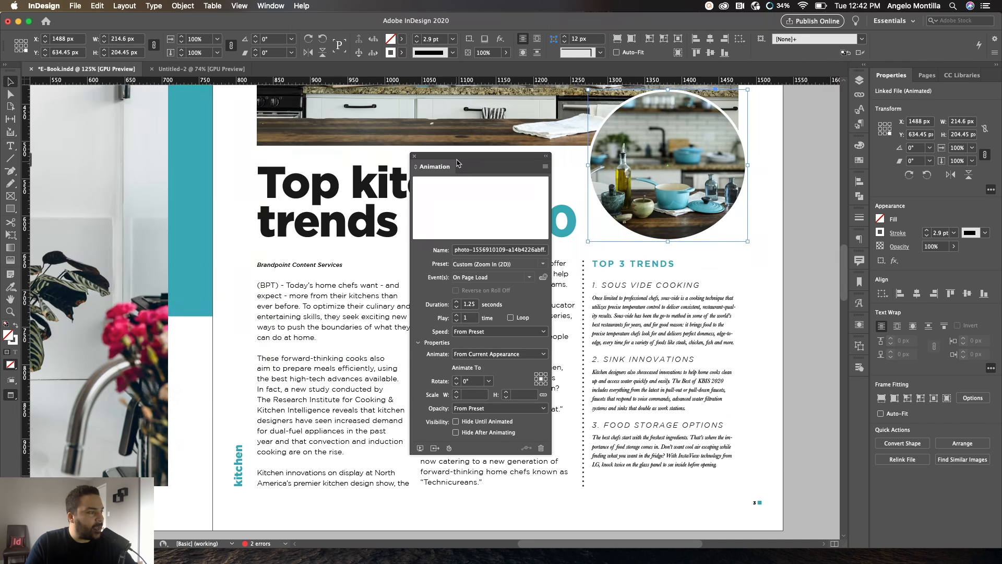
# Dock Animation off the spread and link the headline and circular photo in Timing so they play together on page load
pyautogui.moveTo(467, 161); pyautogui.dragTo(860, 389)
pyautogui.click(261, 6)
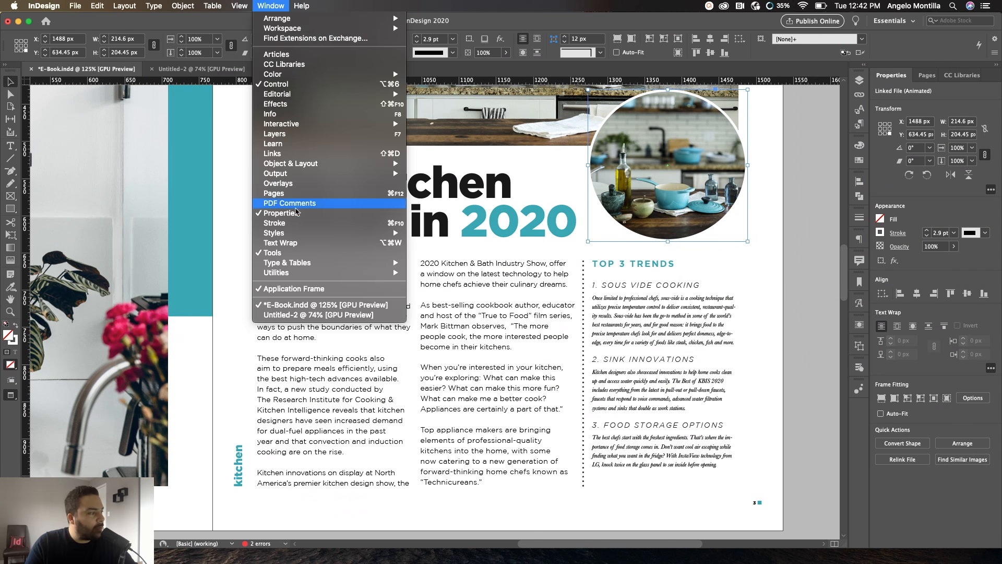
pyautogui.moveTo(297, 124)
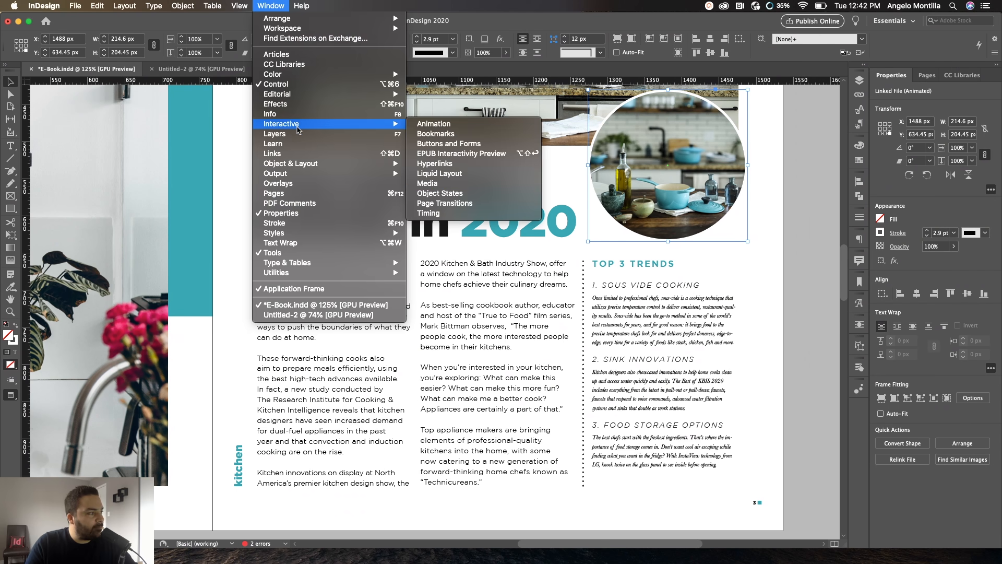
pyautogui.click(447, 213)
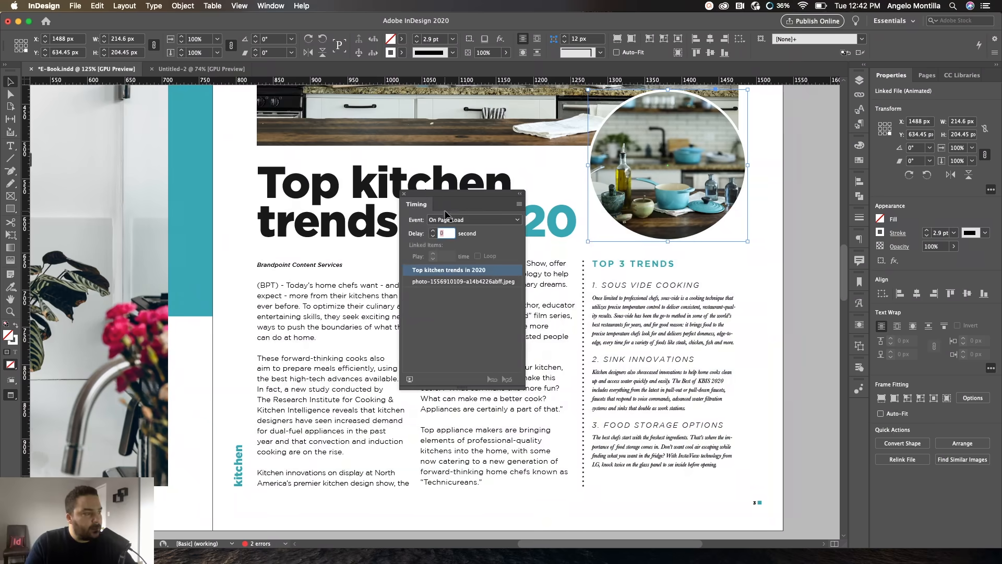
pyautogui.moveTo(473, 198); pyautogui.dragTo(531, 272)
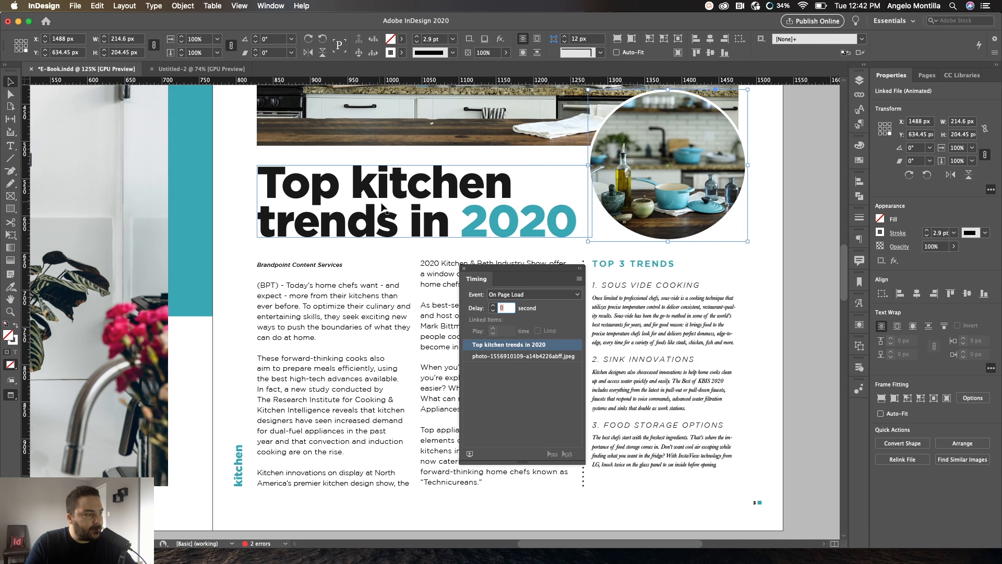
pyautogui.moveTo(509, 270); pyautogui.dragTo(505, 263)
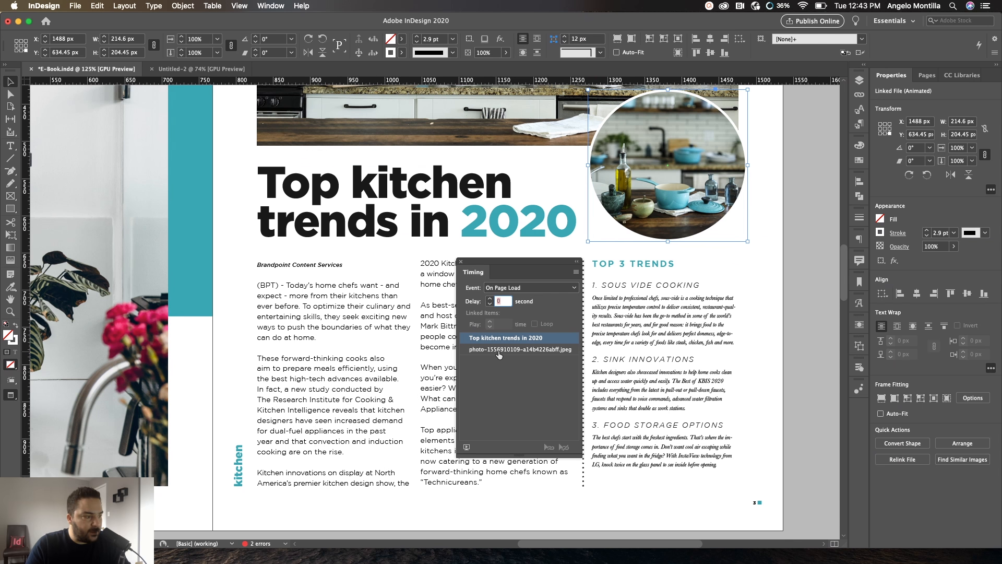
pyautogui.keyDown('shift'); pyautogui.click(547, 350); pyautogui.keyUp('shift')
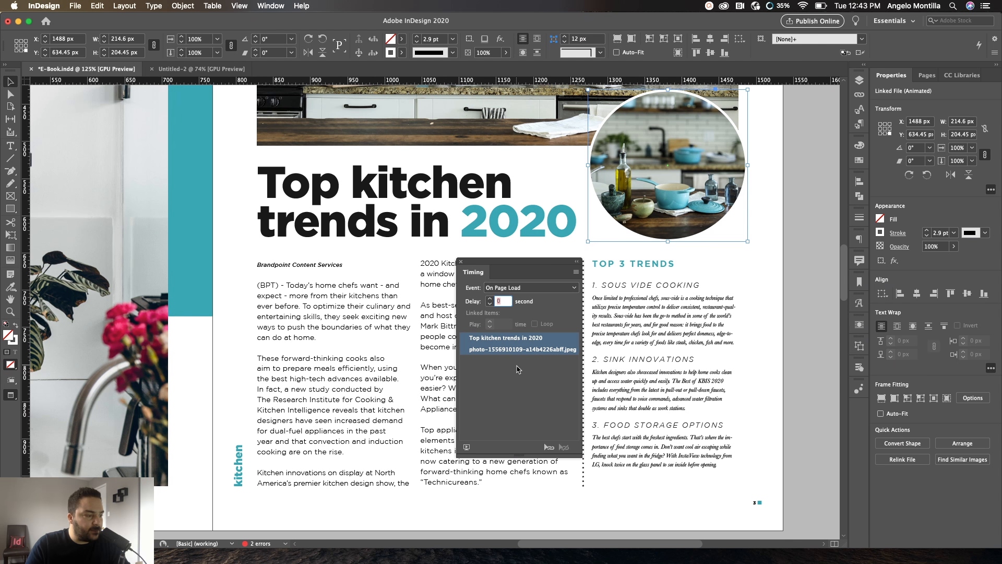
pyautogui.click(549, 448)
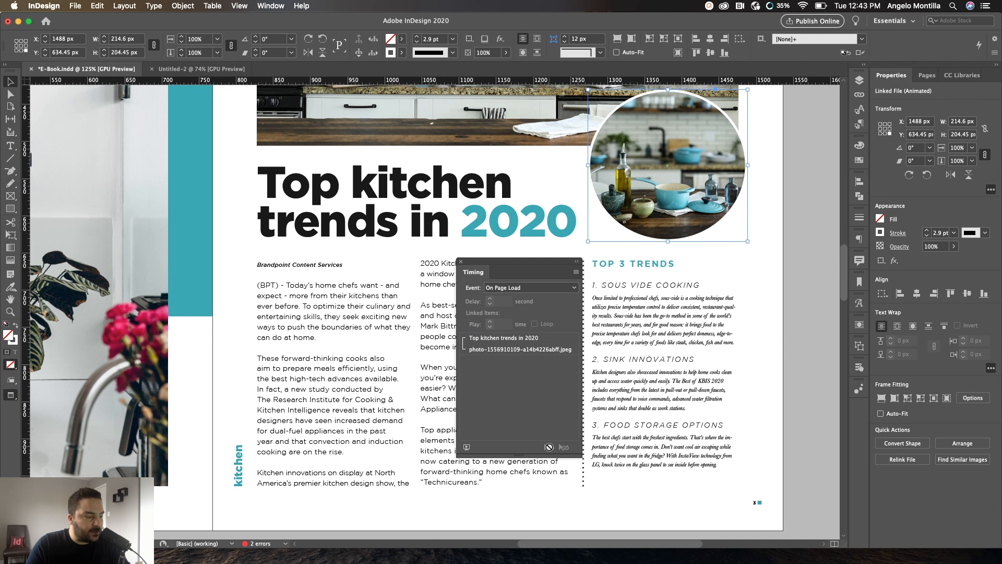
# Preview the spread's EPUB interactivity and replay the linked headline and photo animations
pyautogui.click(468, 448)
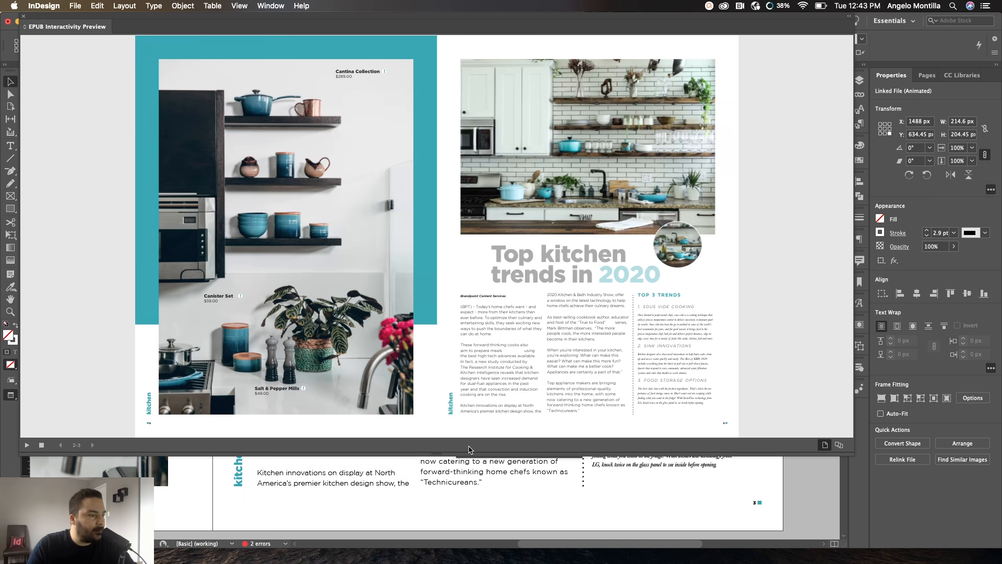
pyautogui.click(26, 446)
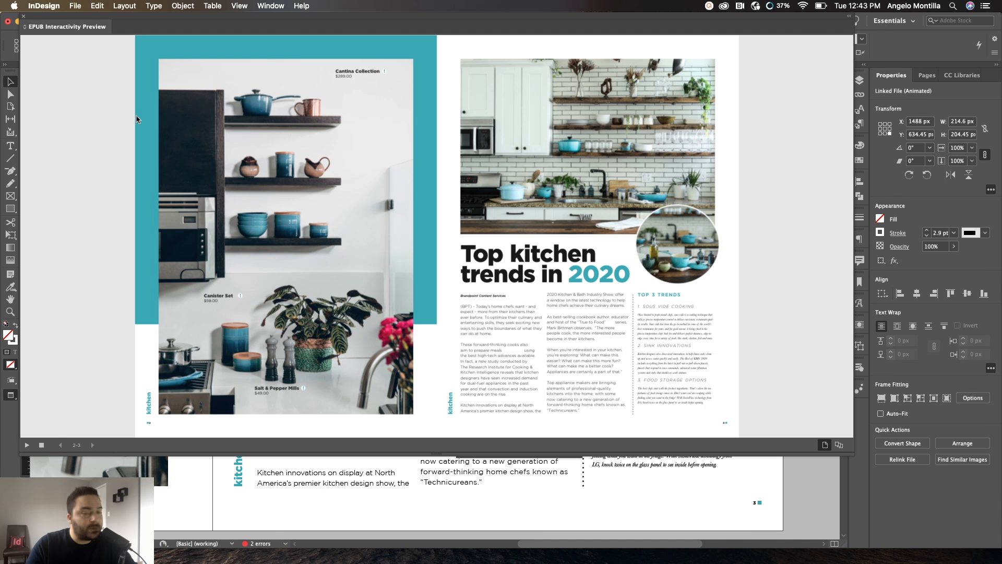
pyautogui.click(23, 20)
# Dock Timing off the spread and deselect the circular photo
pyautogui.moveTo(467, 264); pyautogui.dragTo(858, 410)
pyautogui.click(796, 351)
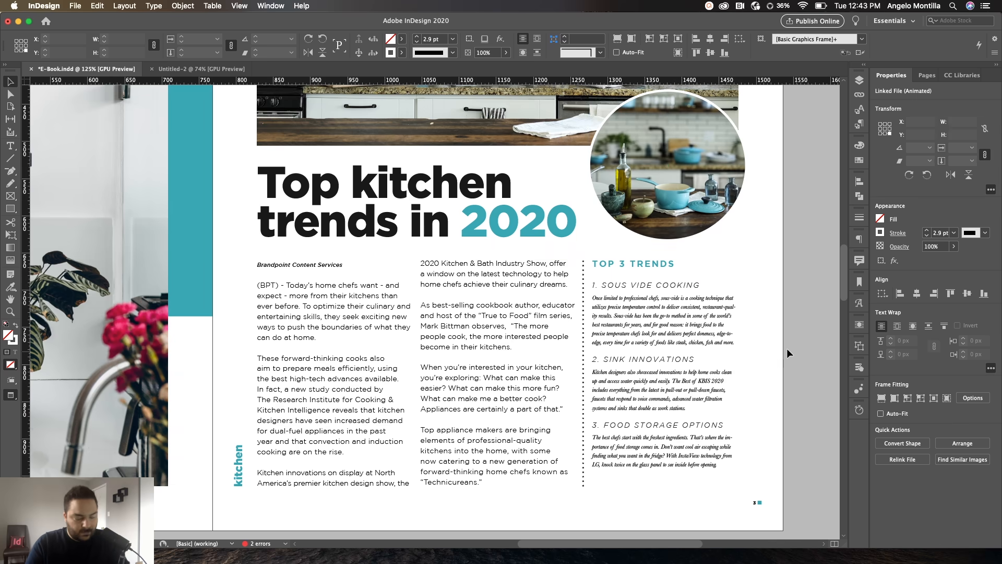
pyautogui.scroll(-2, 550, 255)
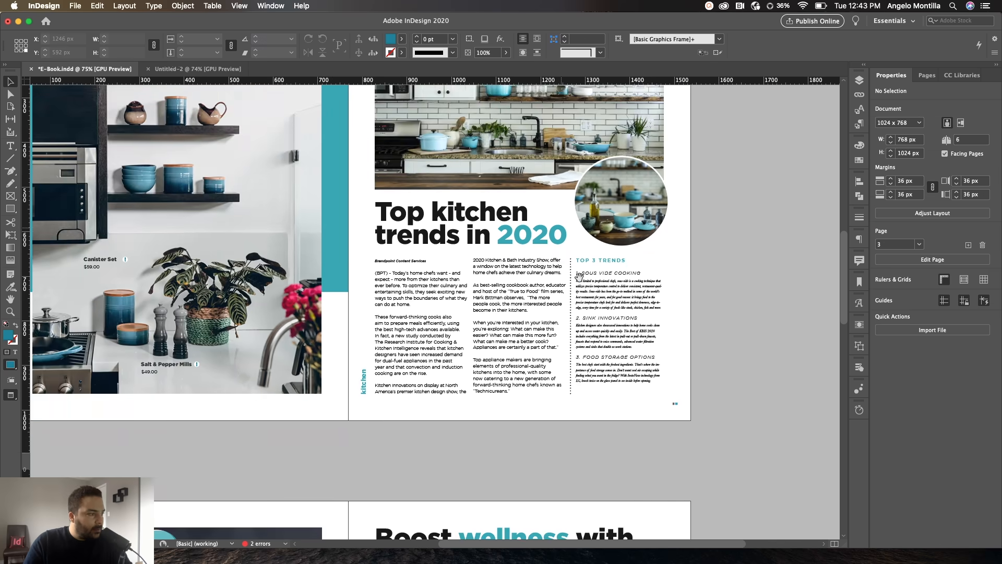
pyautogui.scroll(5, 552, 259)
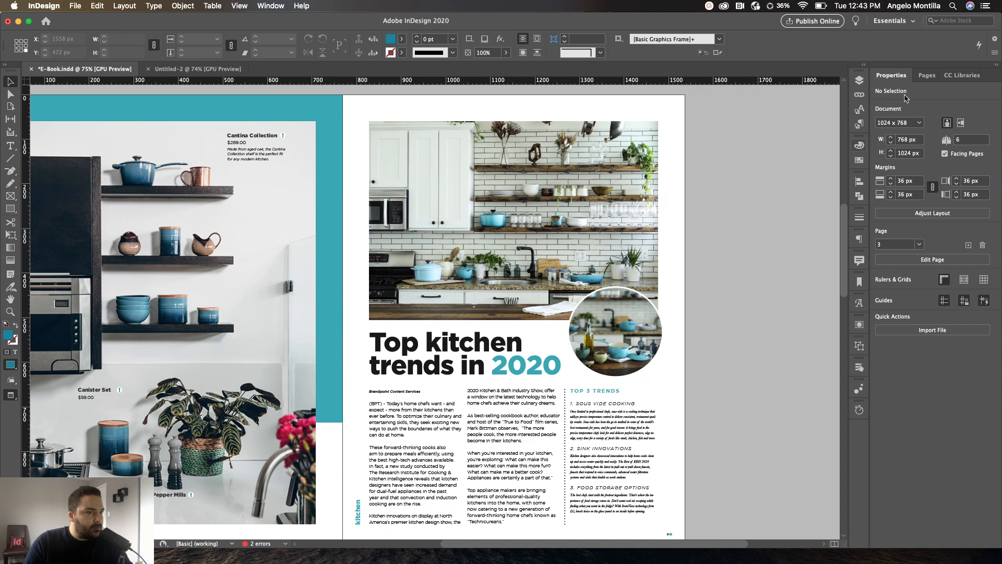
# Convert the Cooking Tip description text on spread 4-5 into a multi-state object with two states
pyautogui.click(927, 74)
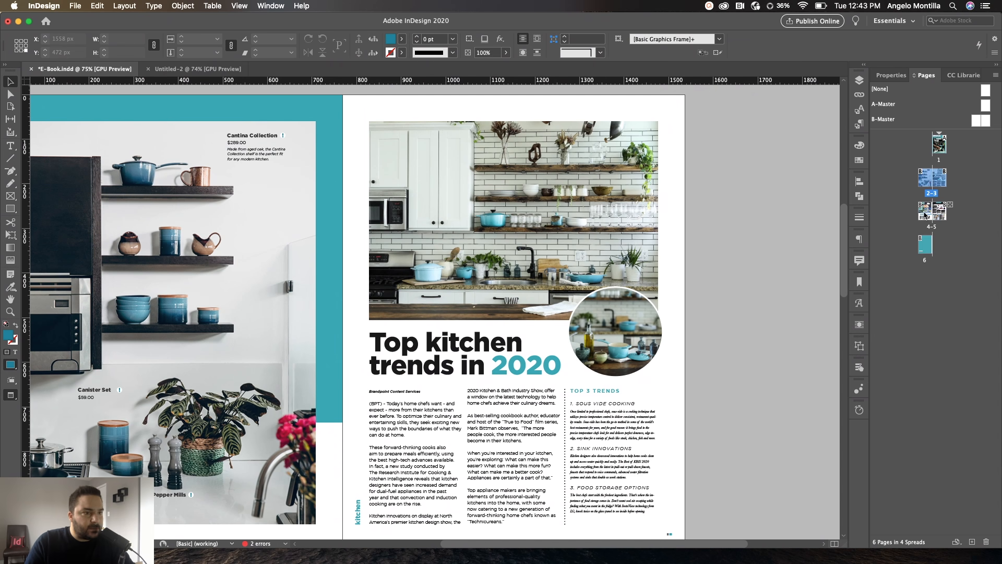
pyautogui.doubleClick(931, 212)
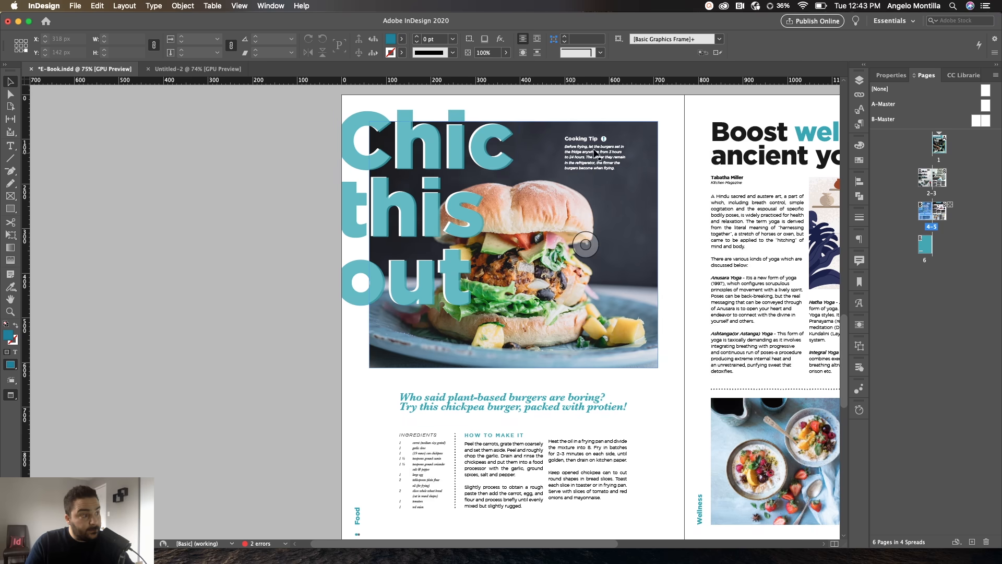
pyautogui.scroll(1, 616, 155)
pyautogui.scroll(2, 616, 156)
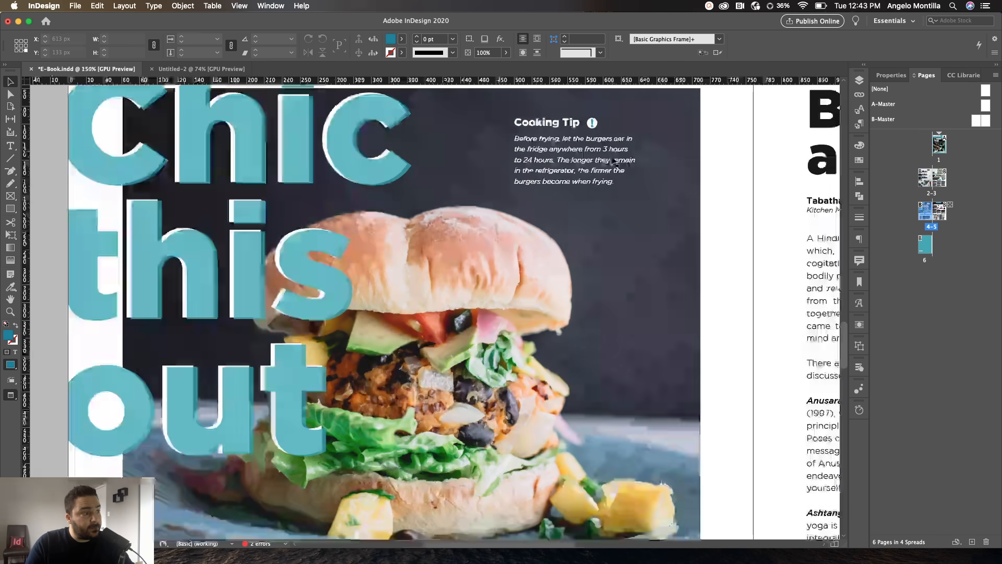
pyautogui.scroll(1, 546, 371)
pyautogui.moveTo(546, 371); pyautogui.dragTo(570, 243)
pyautogui.moveTo(606, 184); pyautogui.dragTo(574, 347)
pyautogui.moveTo(633, 95); pyautogui.dragTo(601, 357)
pyautogui.scroll(2, 545, 250)
pyautogui.click(590, 205)
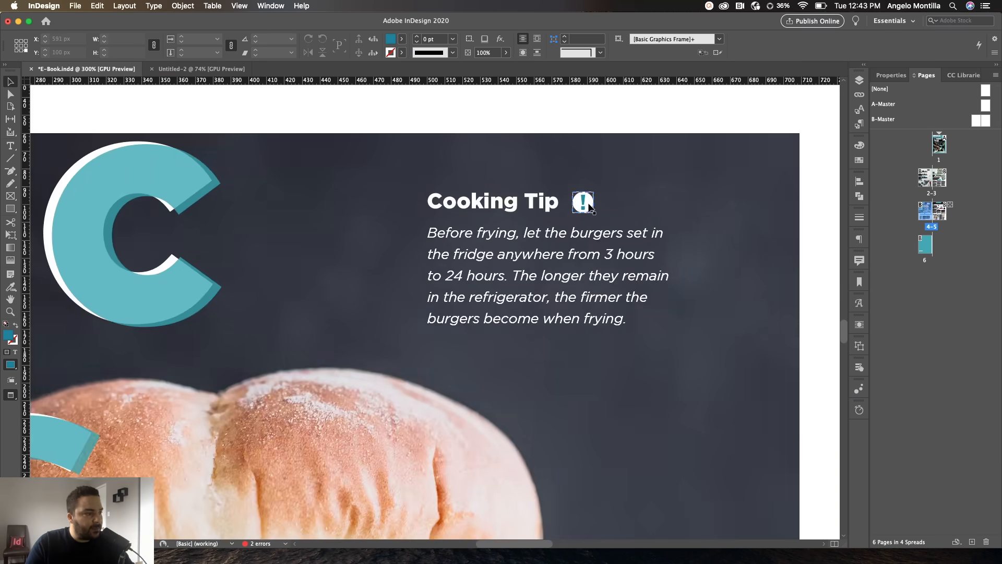
pyautogui.click(621, 263)
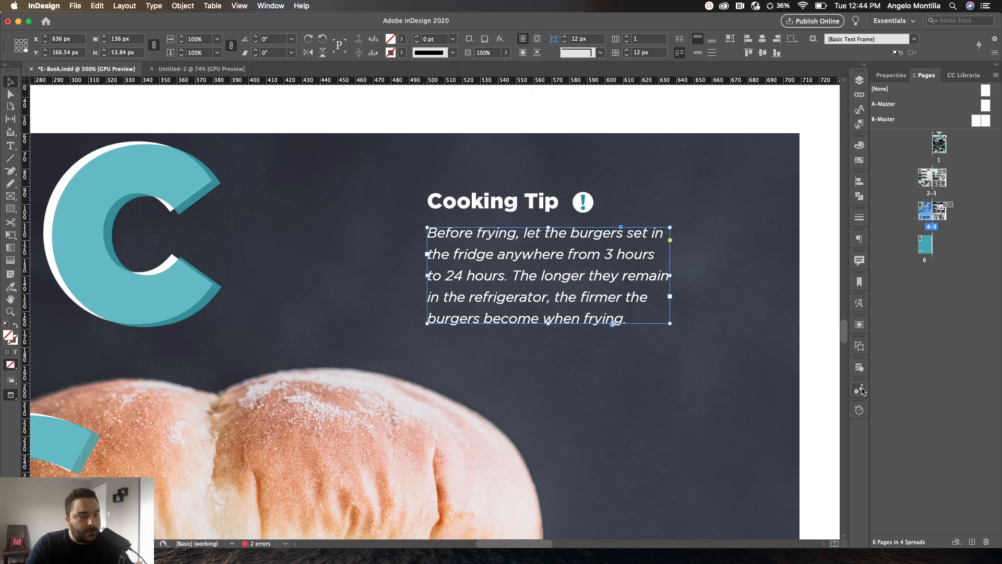
pyautogui.click(860, 347)
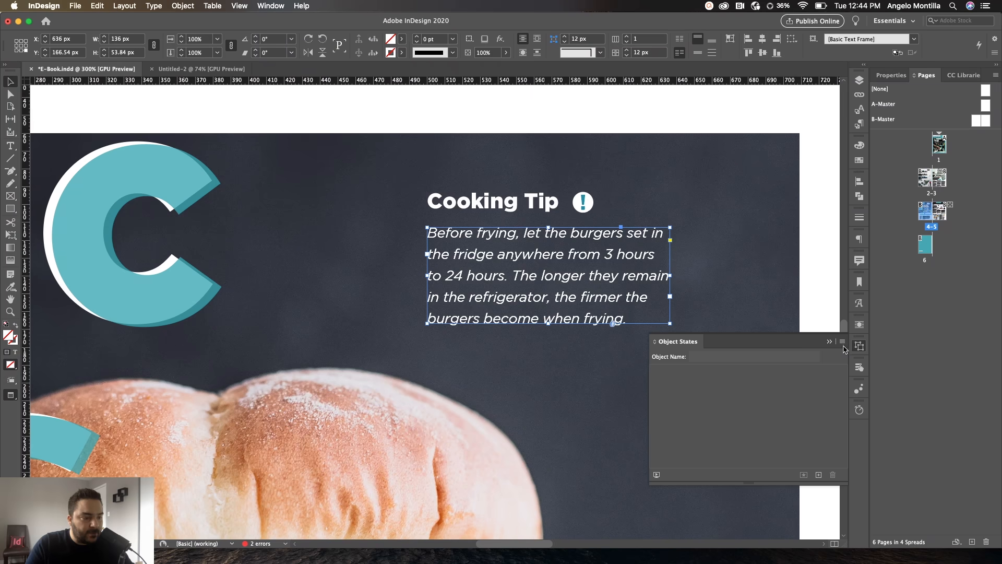
pyautogui.click(819, 476)
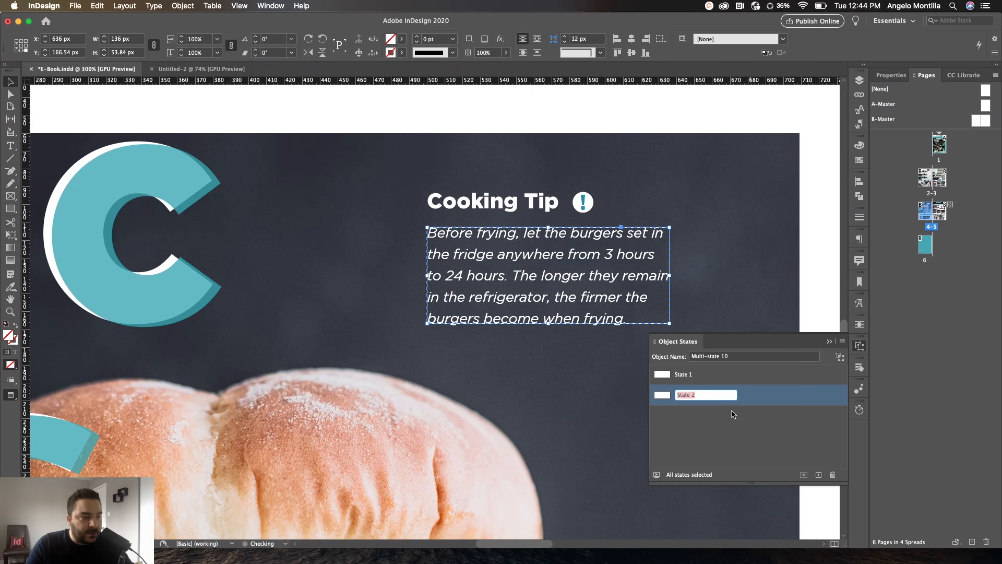
# Add a Go To State action to the Cooking Tip exclamation button, targeting State 2 of Multi-state 10
pyautogui.click(588, 203)
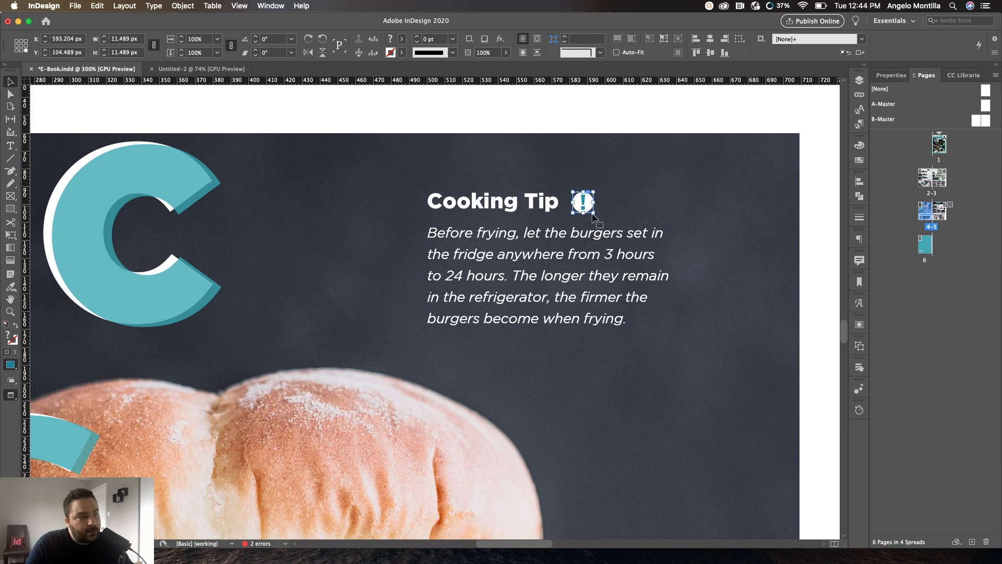
pyautogui.click(857, 368)
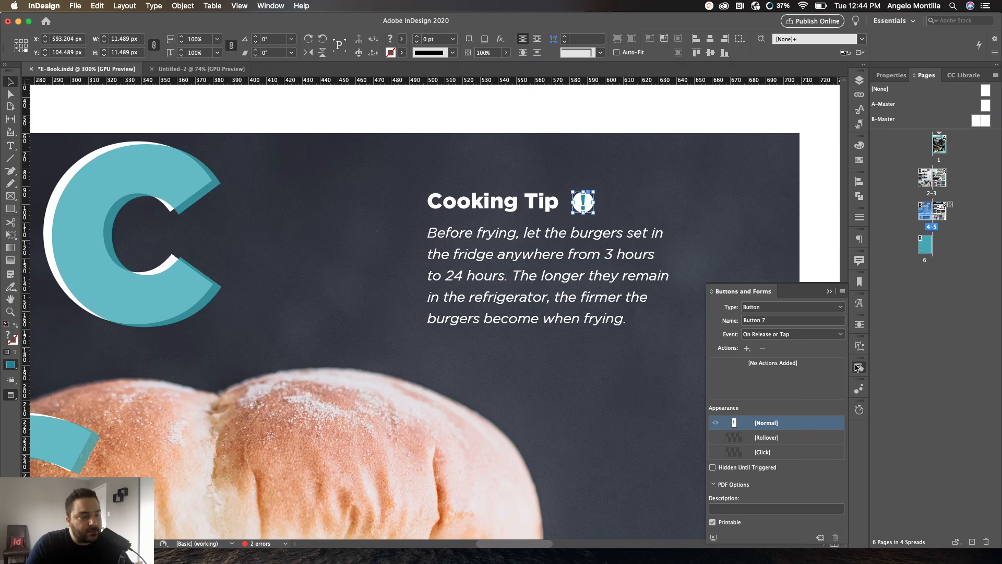
pyautogui.click(747, 348)
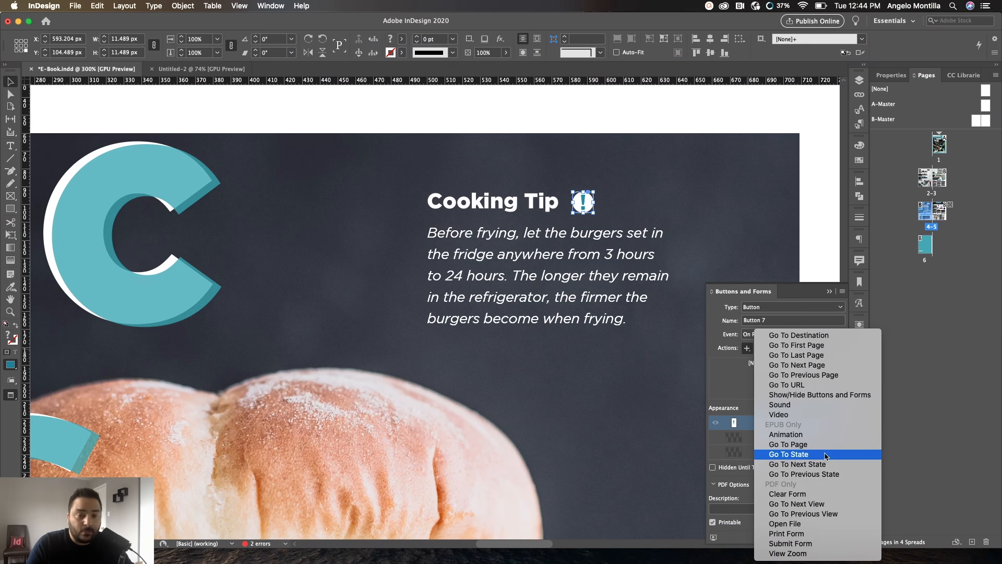
pyautogui.click(789, 454)
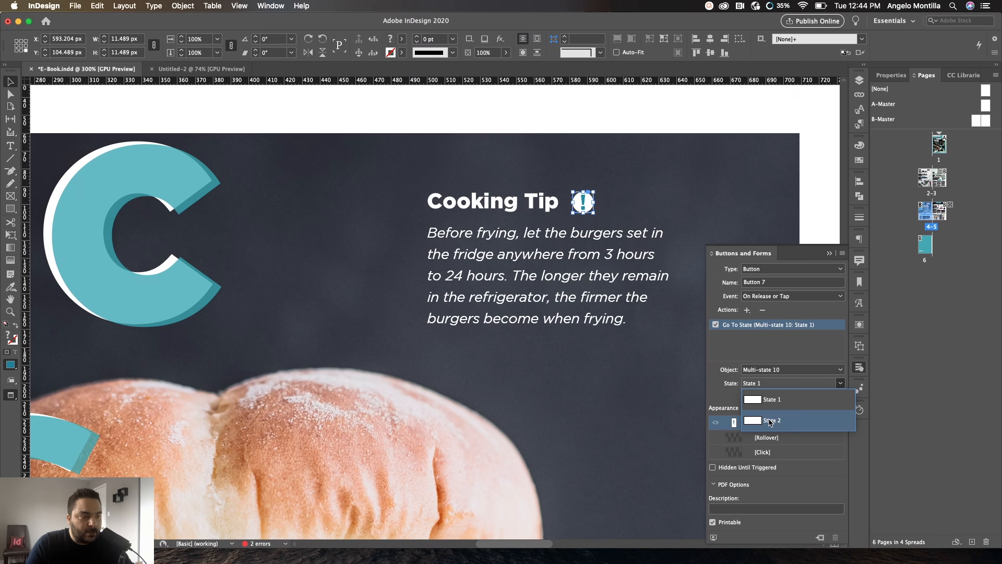
pyautogui.click(773, 423)
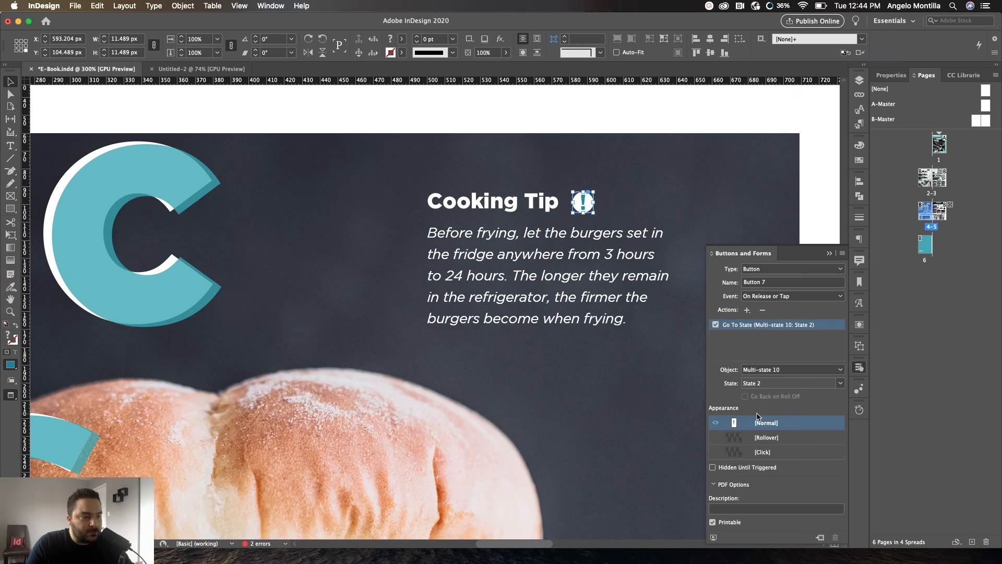
# Preview spread 4-5's EPUB interactivity and test the Cooking Tip exclamation button
pyautogui.click(714, 537)
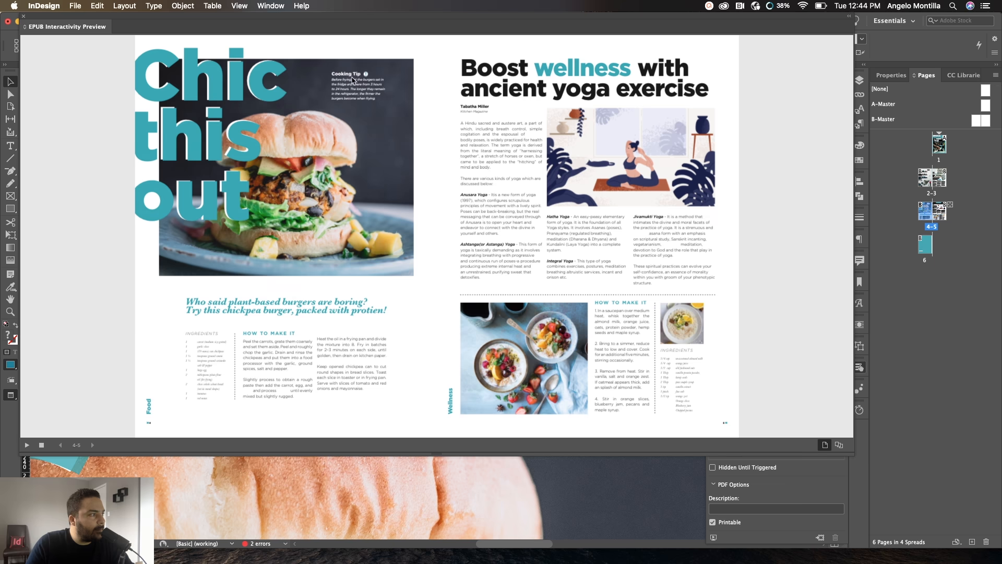
pyautogui.click(364, 75)
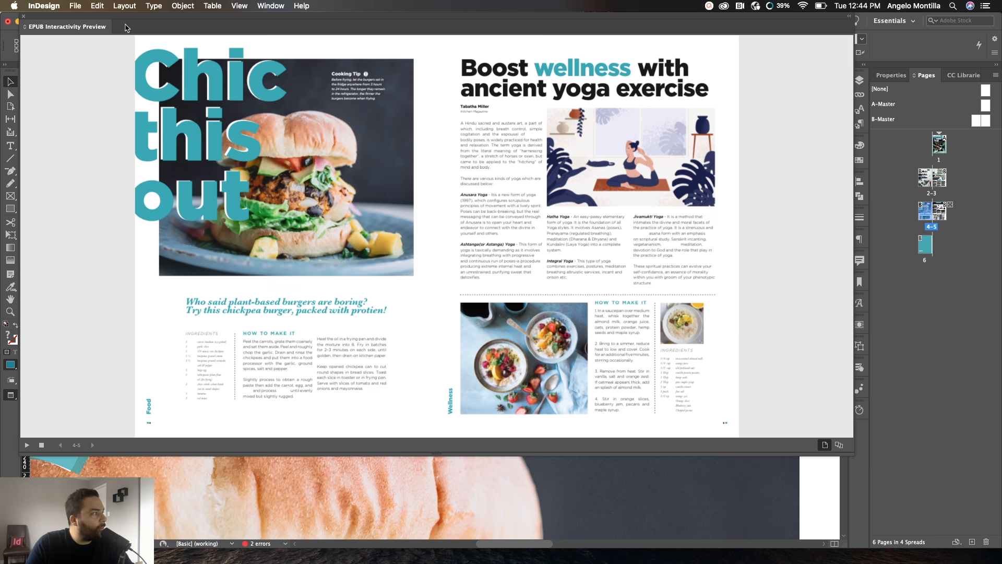
pyautogui.click(25, 16)
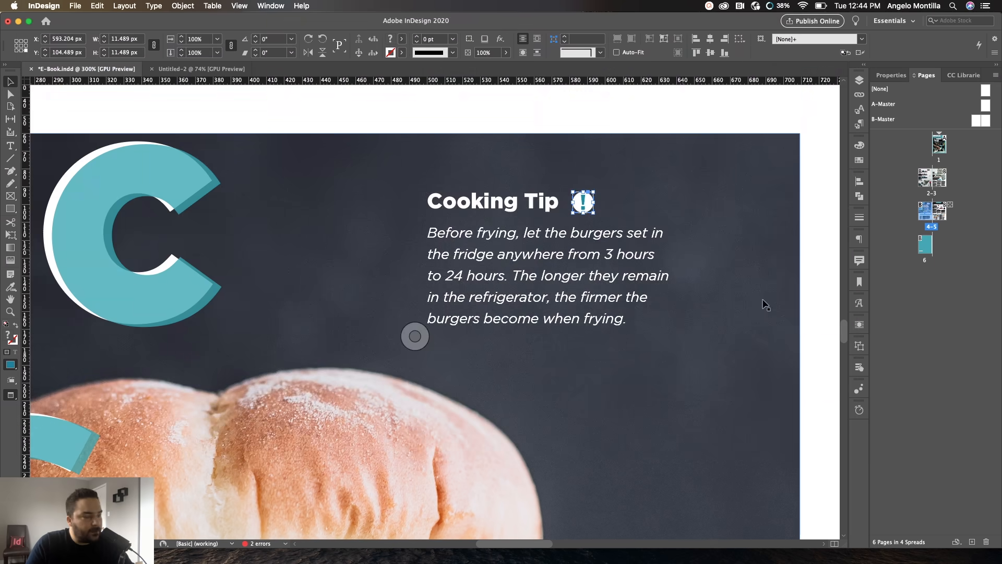
# Review the state choices in the exclamation button's Go To State action, keeping State 2 as its target
pyautogui.click(860, 369)
pyautogui.click(839, 385)
pyautogui.click(802, 401)
pyautogui.click(841, 383)
pyautogui.click(813, 410)
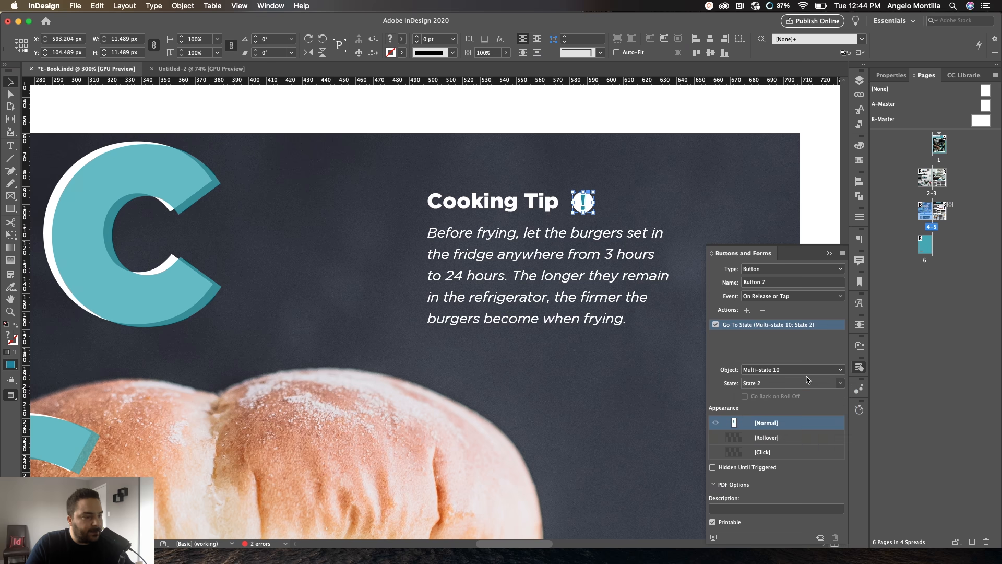
pyautogui.click(831, 253)
# Apply the Hidden Until Triggered option to the Cooking Tip description's multi-state object
pyautogui.click(632, 281)
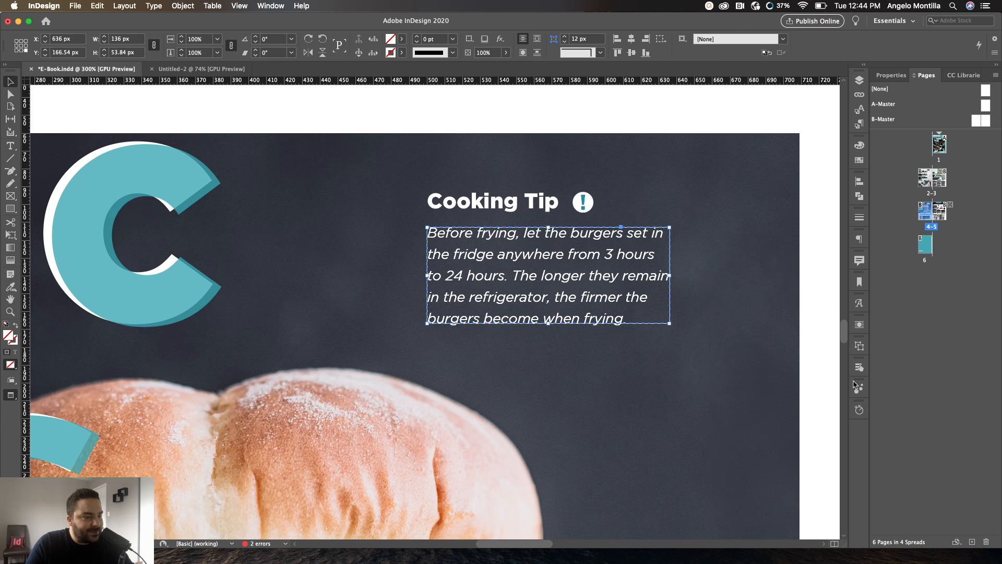
pyautogui.click(862, 347)
pyautogui.click(842, 341)
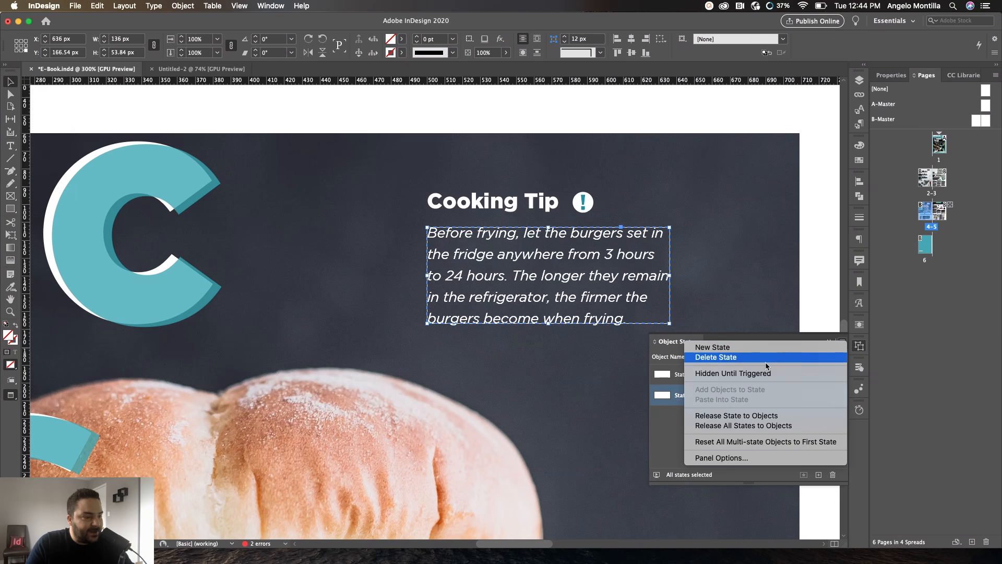
pyautogui.click(752, 374)
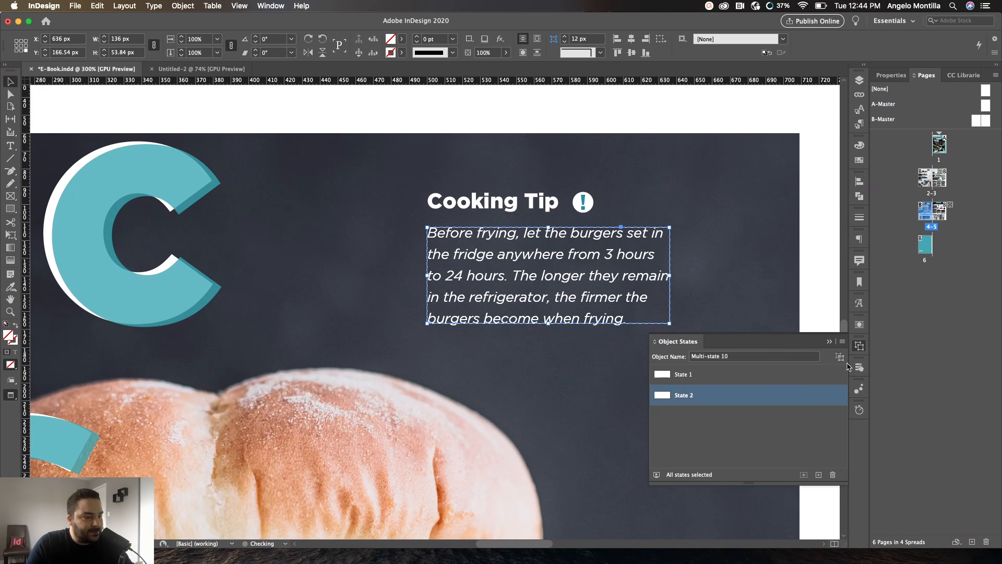
# Preview the spread's EPUB interactivity with the Cooking Tip exclamation button selected, and close the preview
pyautogui.click(856, 367)
pyautogui.click(588, 206)
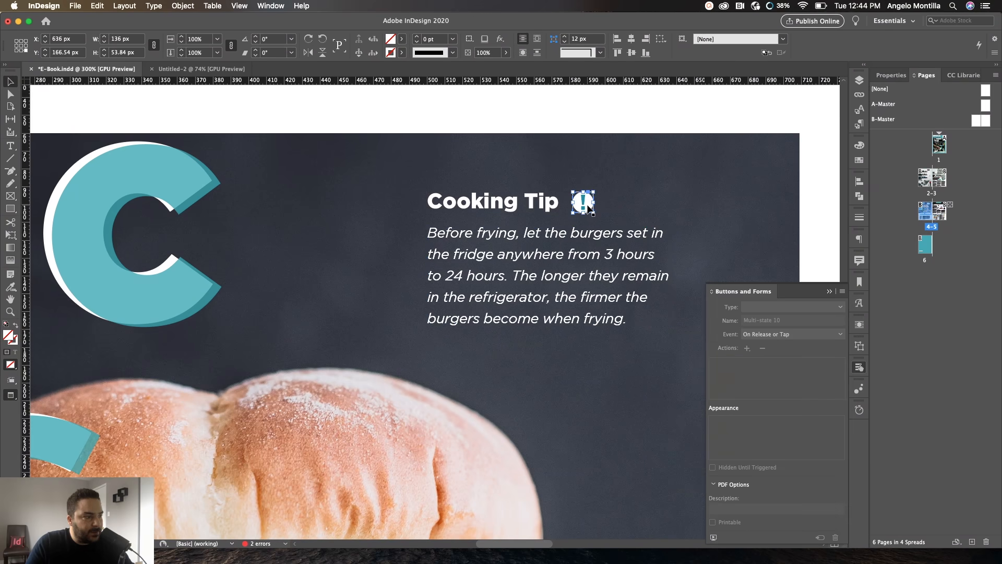
pyautogui.click(860, 369)
pyautogui.click(713, 537)
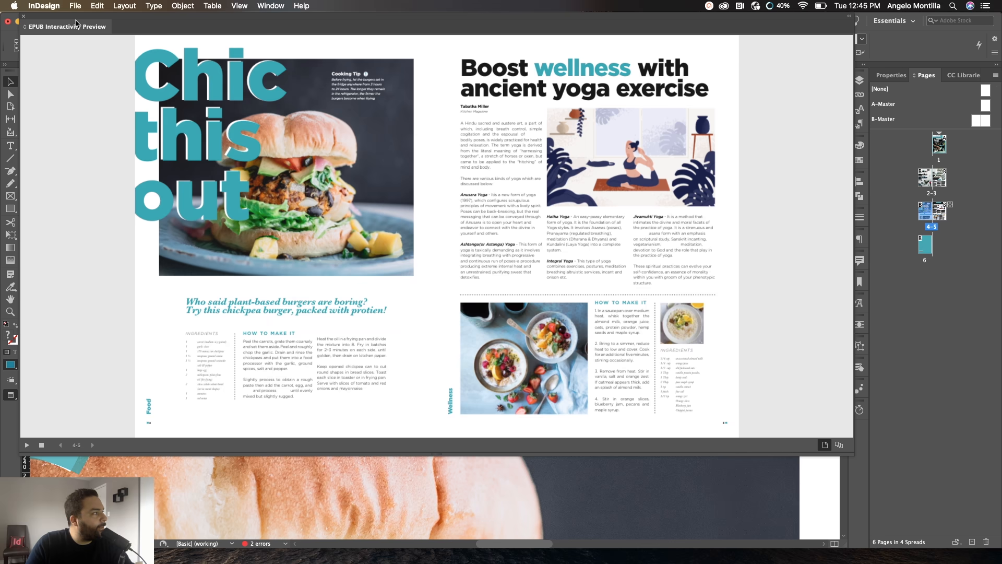
pyautogui.moveTo(159, 24); pyautogui.dragTo(272, 55)
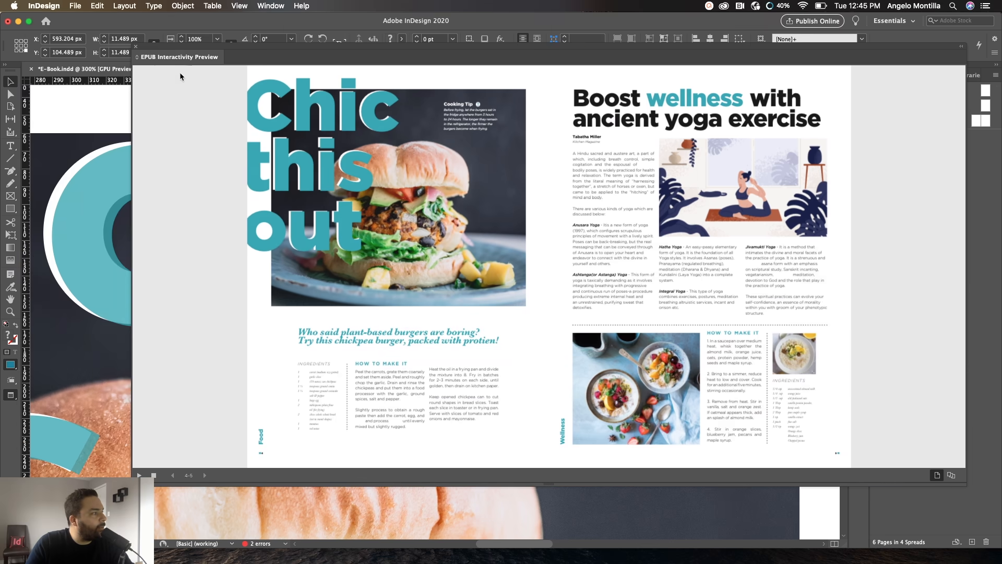
pyautogui.click(136, 47)
# Change the target of the Cooking Tip exclamation button's Go To State action to State 1
pyautogui.moveTo(414, 336); pyautogui.dragTo(444, 230)
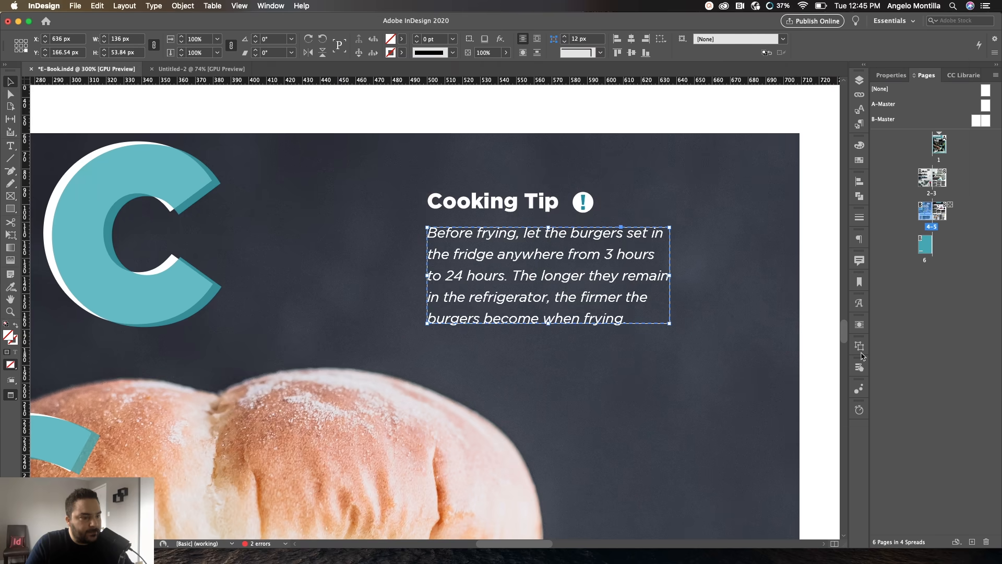
pyautogui.click(584, 203)
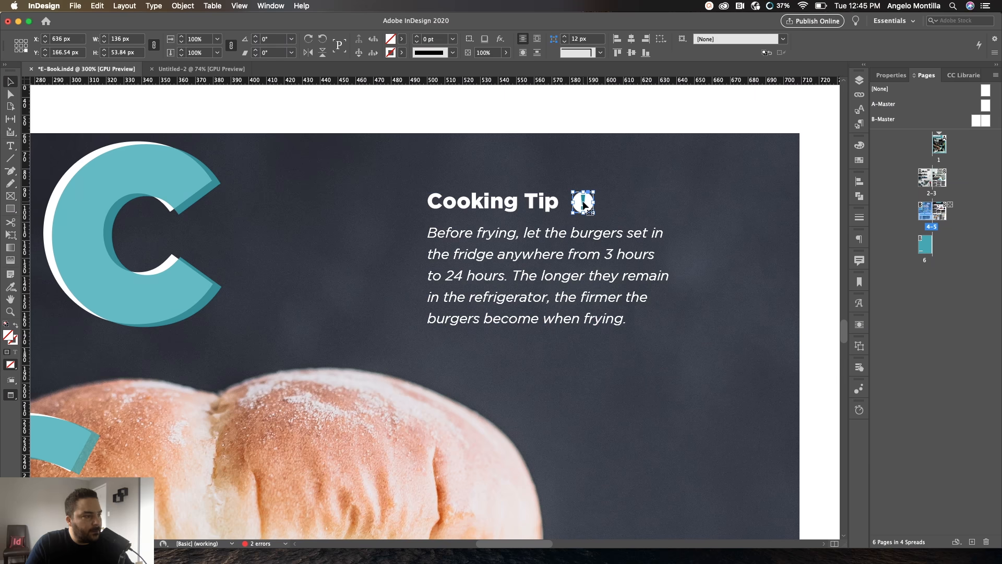
pyautogui.click(859, 367)
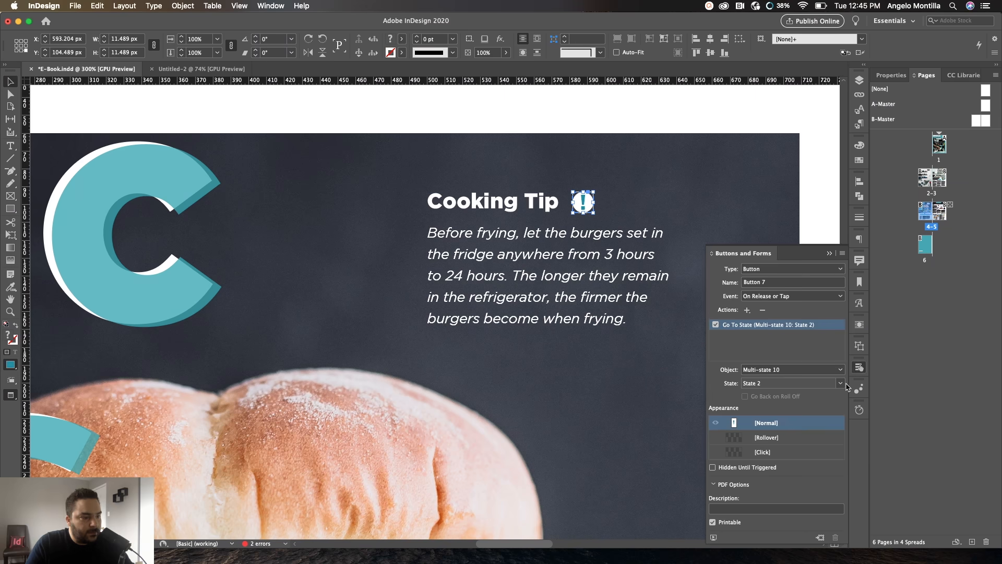
pyautogui.click(842, 385)
pyautogui.click(798, 399)
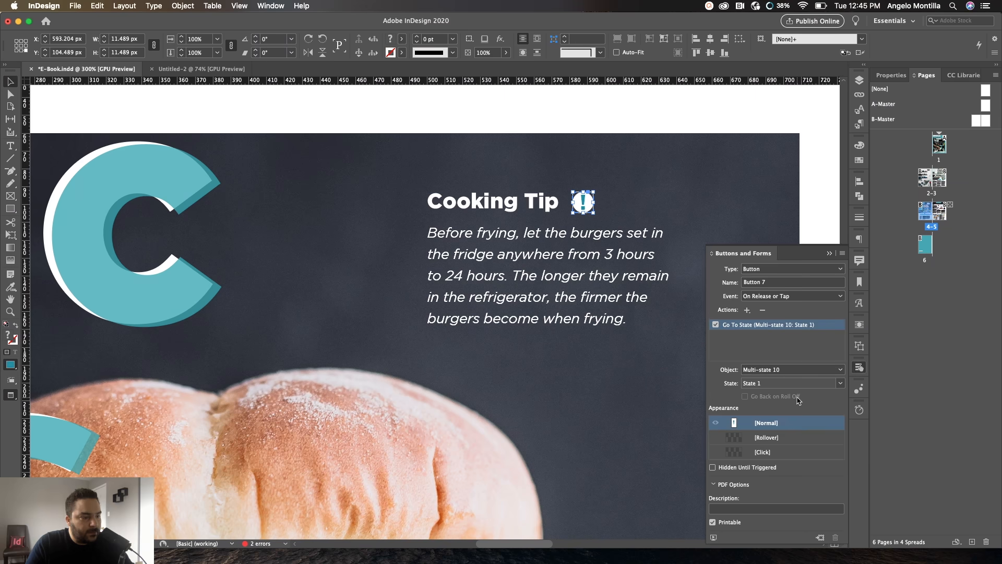
# Test the Cooking Tip button with its State 1 target in the EPUB Interactivity Preview
pyautogui.click(714, 537)
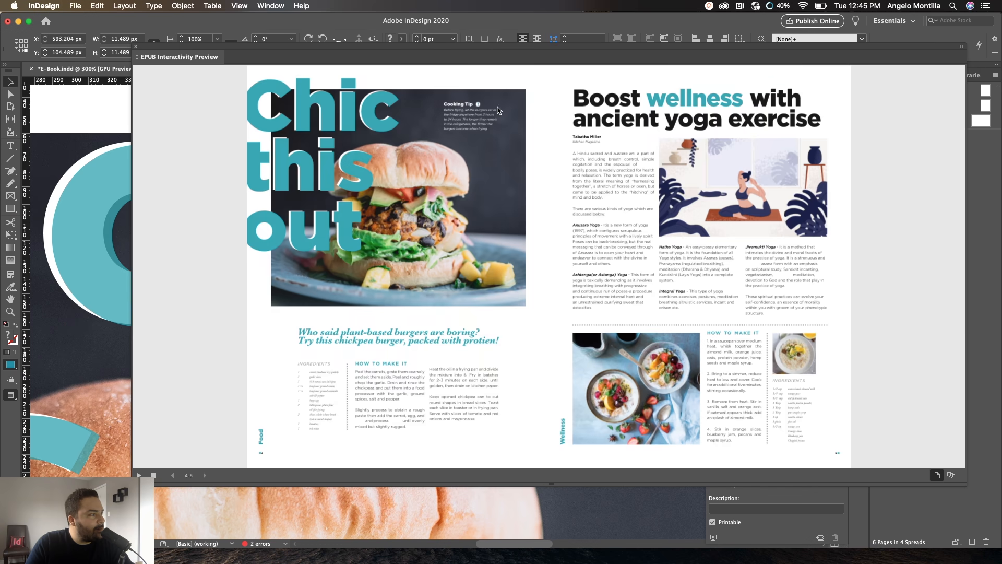
pyautogui.click(478, 108)
pyautogui.moveTo(511, 61); pyautogui.dragTo(445, 75)
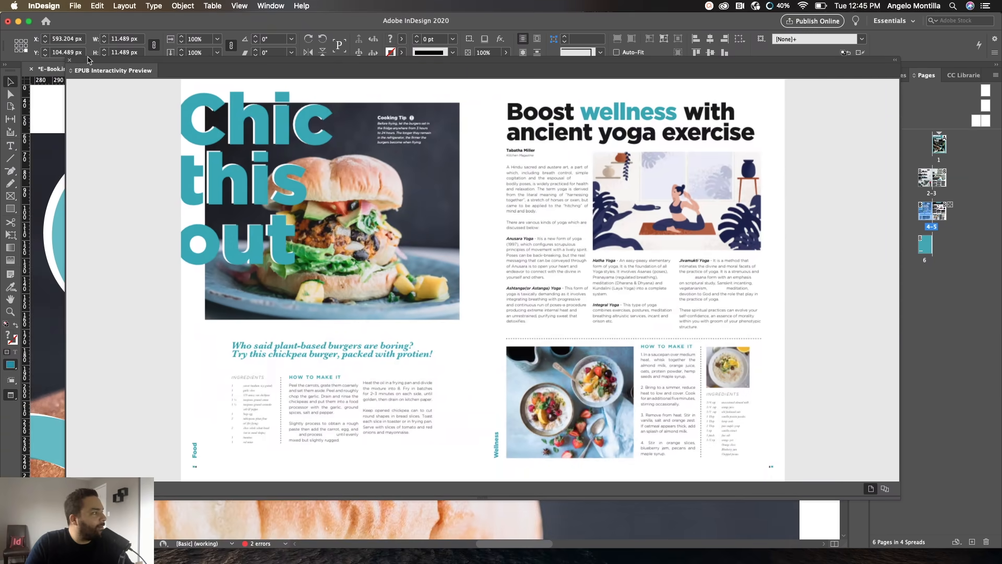
pyautogui.click(70, 60)
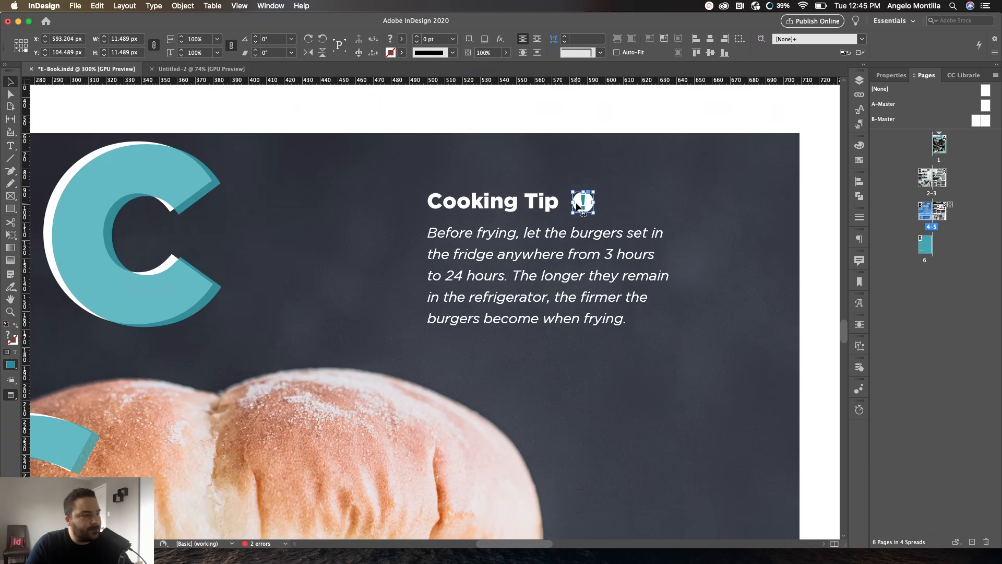
# Remove the Go To State action from the Cooking Tip exclamation button
pyautogui.click(859, 367)
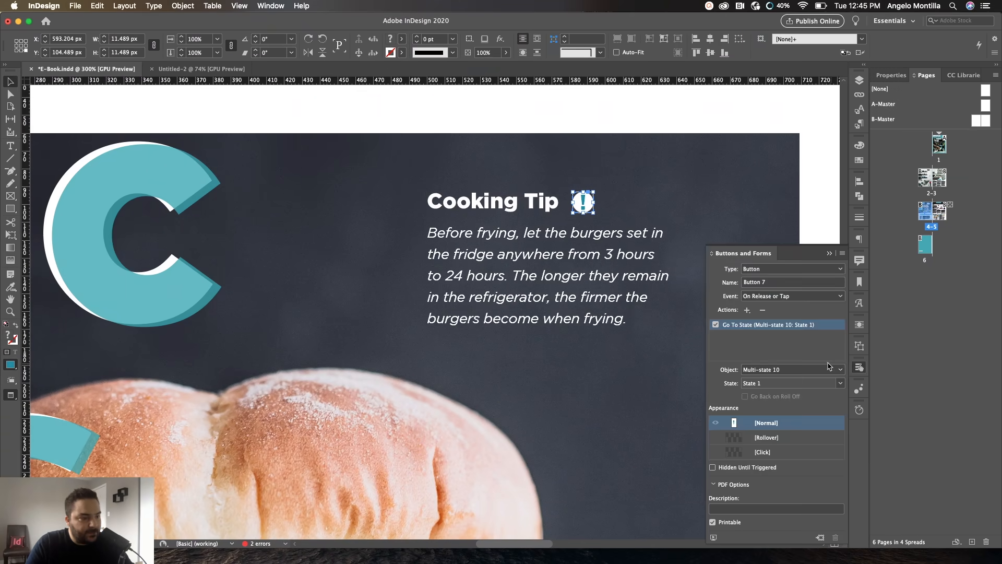
pyautogui.click(763, 310)
pyautogui.click(547, 296)
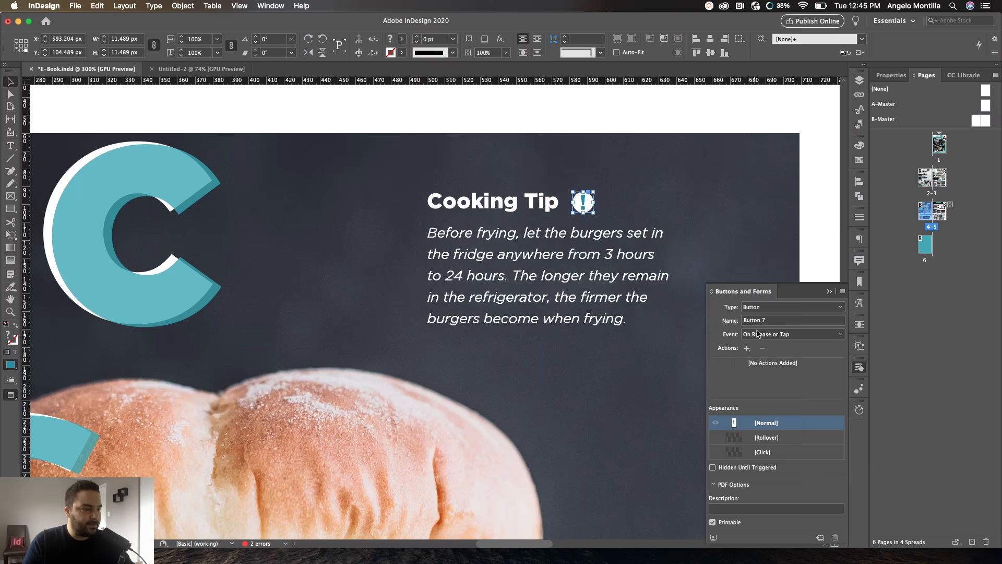
# Make State 1 of the Cooking Tip text active, toggle its Hidden Until Triggered option, and preview the spread
pyautogui.click(573, 252)
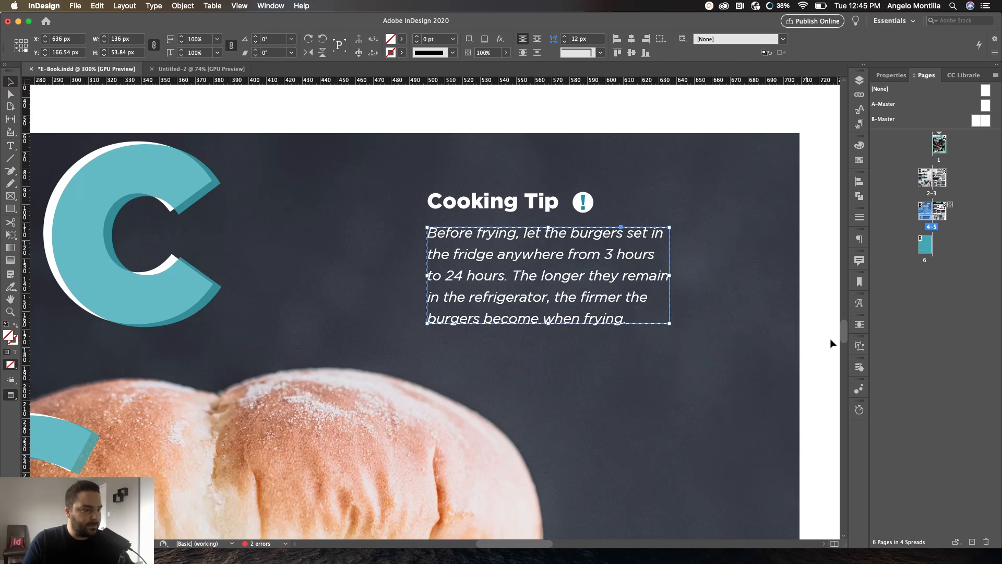
pyautogui.click(857, 347)
pyautogui.click(702, 377)
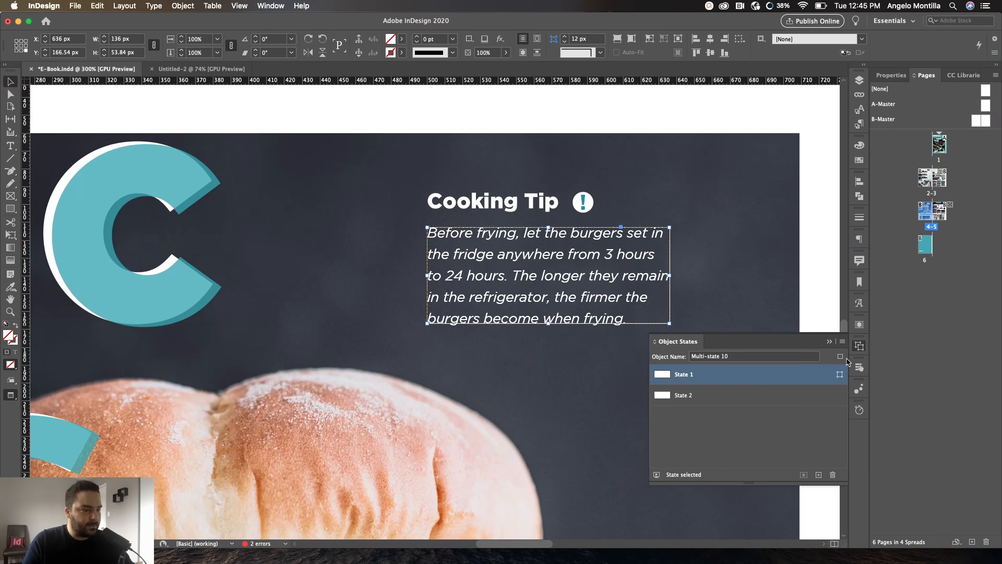
pyautogui.click(842, 343)
pyautogui.click(757, 371)
pyautogui.click(657, 474)
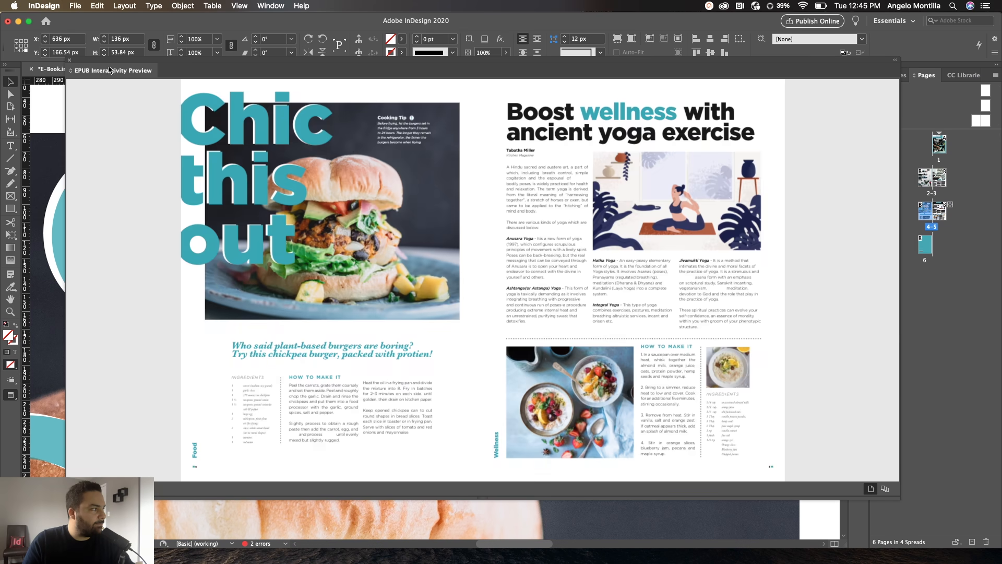
pyautogui.click(70, 60)
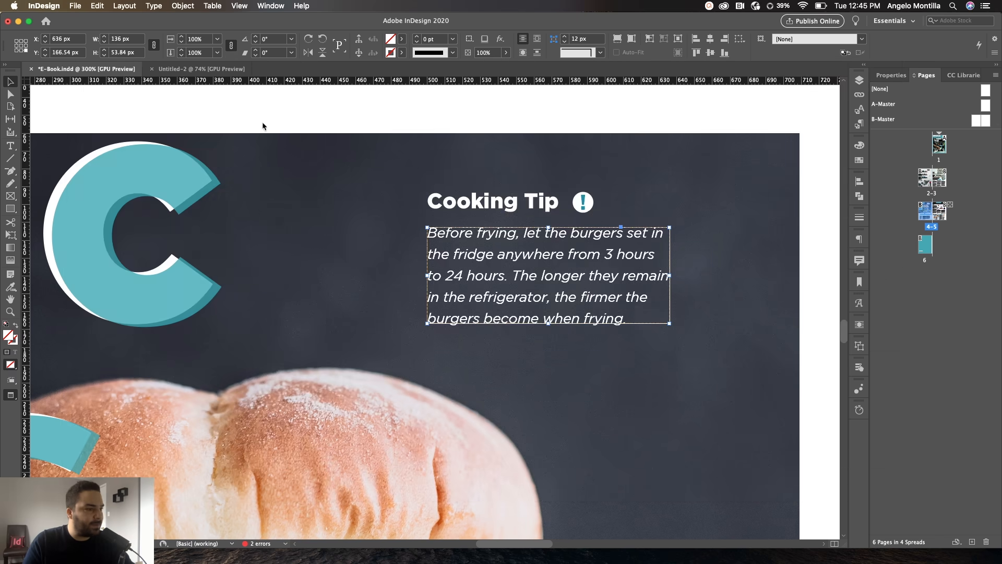
# Delete the exclamation button next to the Cooking Tip heading
pyautogui.scroll(-1, 636, 254)
pyautogui.moveTo(710, 335); pyautogui.dragTo(712, 404)
pyautogui.scroll(-1, 713, 404)
pyautogui.moveTo(594, 185); pyautogui.dragTo(505, 328)
pyautogui.scroll(-1, 559, 289)
pyautogui.scroll(-2, 505, 329)
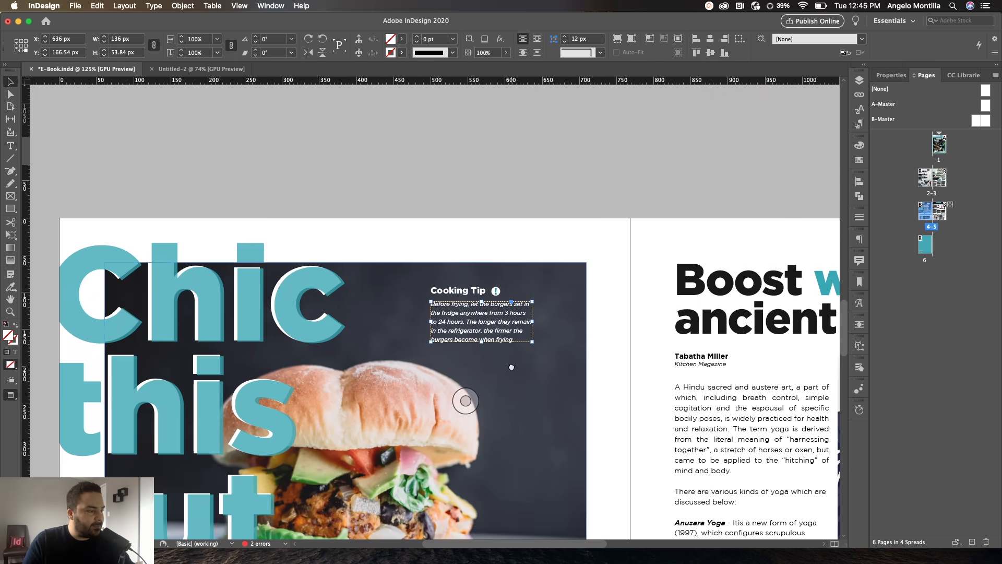
pyautogui.scroll(2, 464, 398)
pyautogui.click(496, 249)
pyautogui.scroll(2, 497, 254)
pyautogui.click(517, 248)
pyautogui.click(512, 242)
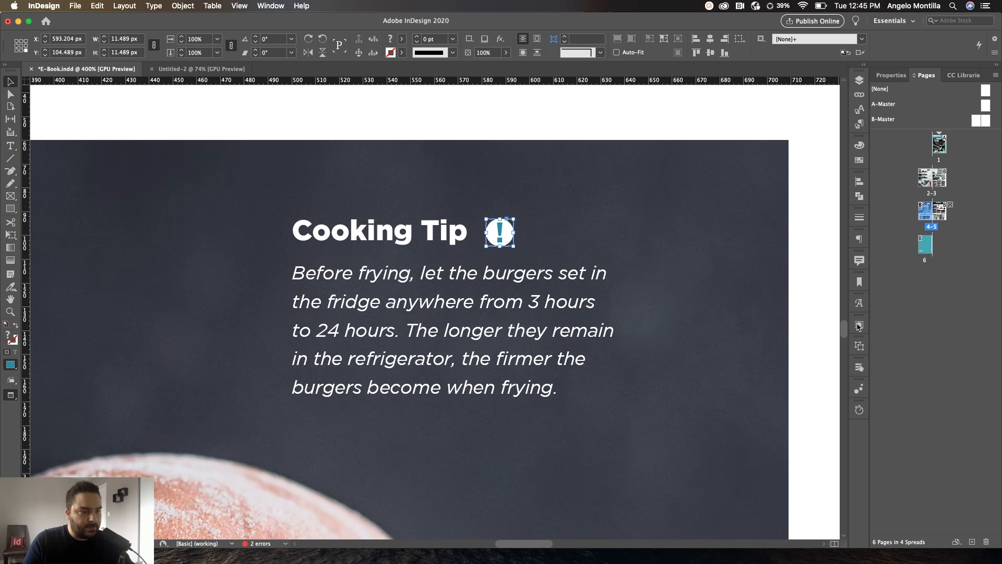
pyautogui.click(859, 368)
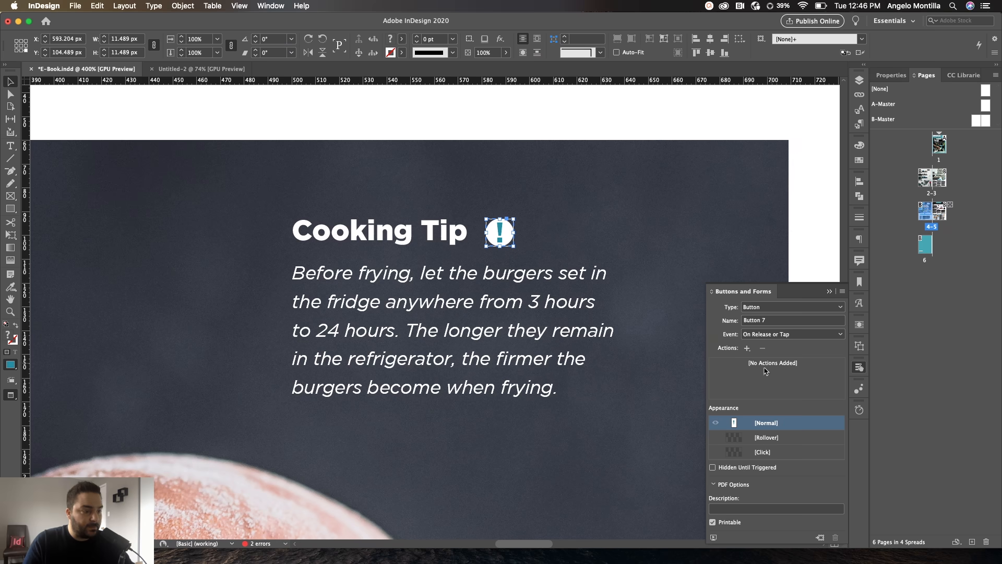
pyautogui.click(507, 239)
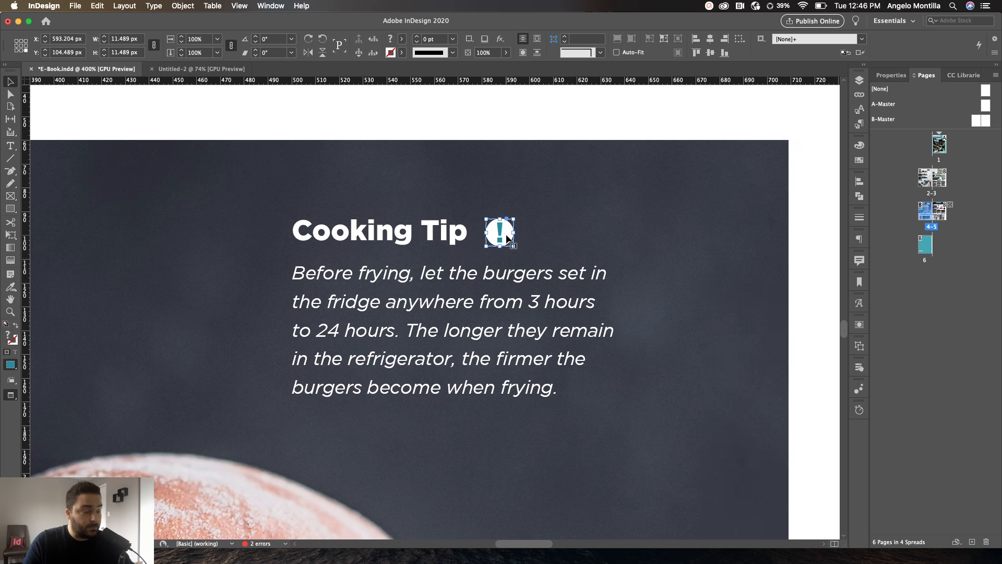
pyautogui.press('Delete')
# Copy an exclamation button from spread 2-3 and place it directly after the Cooking Tip heading on spread 4-5
pyautogui.scroll(-3, 506, 235)
pyautogui.scroll(5, 517, 387)
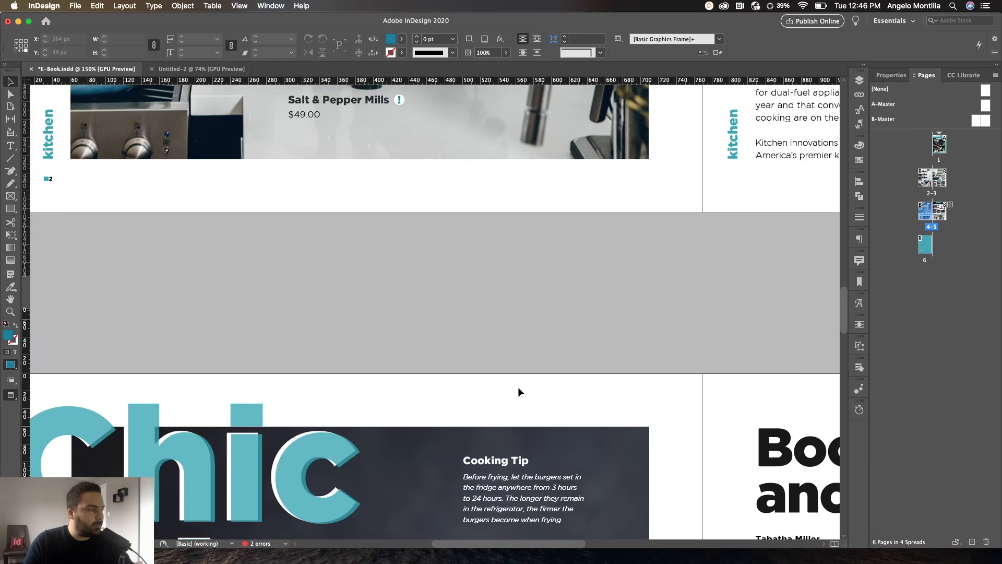
pyautogui.scroll(4, 519, 389)
pyautogui.click(434, 203)
pyautogui.moveTo(433, 204); pyautogui.dragTo(477, 243)
pyautogui.scroll(-5, 559, 443)
pyautogui.press('super+x')
pyautogui.scroll(-5, 516, 313)
pyautogui.scroll(3, 517, 278)
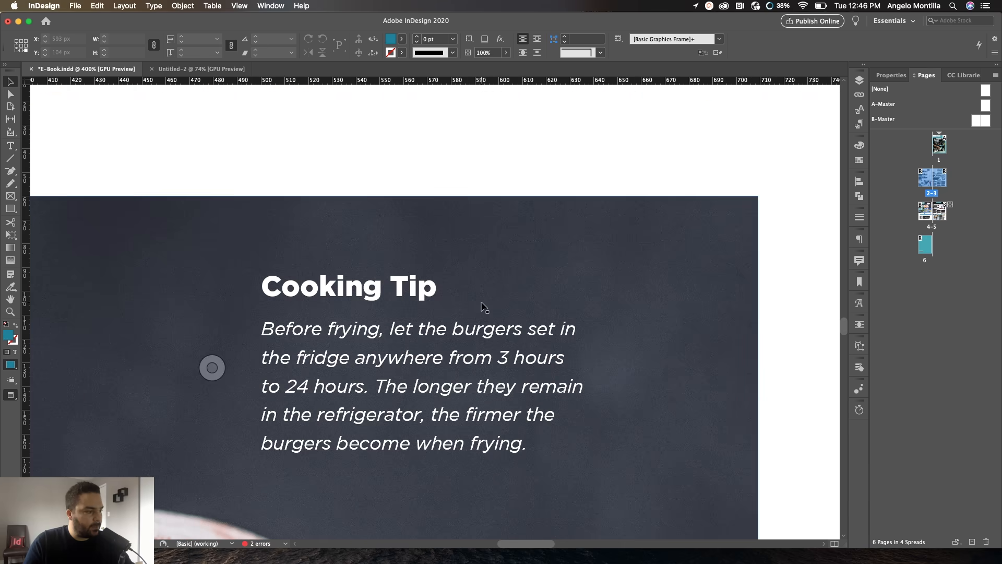
pyautogui.click(481, 306)
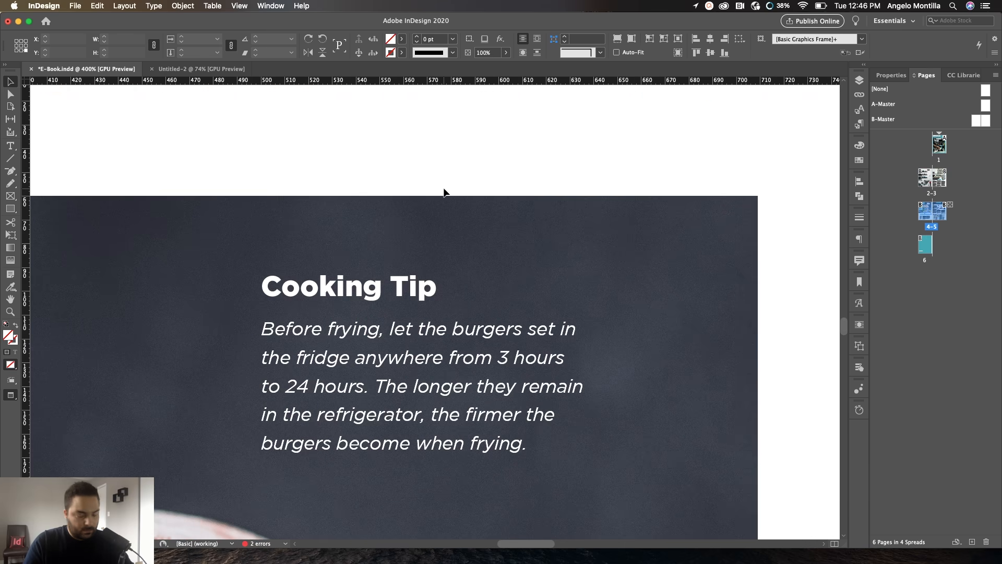
pyautogui.press('super+v')
pyautogui.moveTo(436, 311); pyautogui.dragTo(474, 291)
# Release the Cooking Tip description's state to objects, turning the multi-state object back into single-state text
pyautogui.click(476, 345)
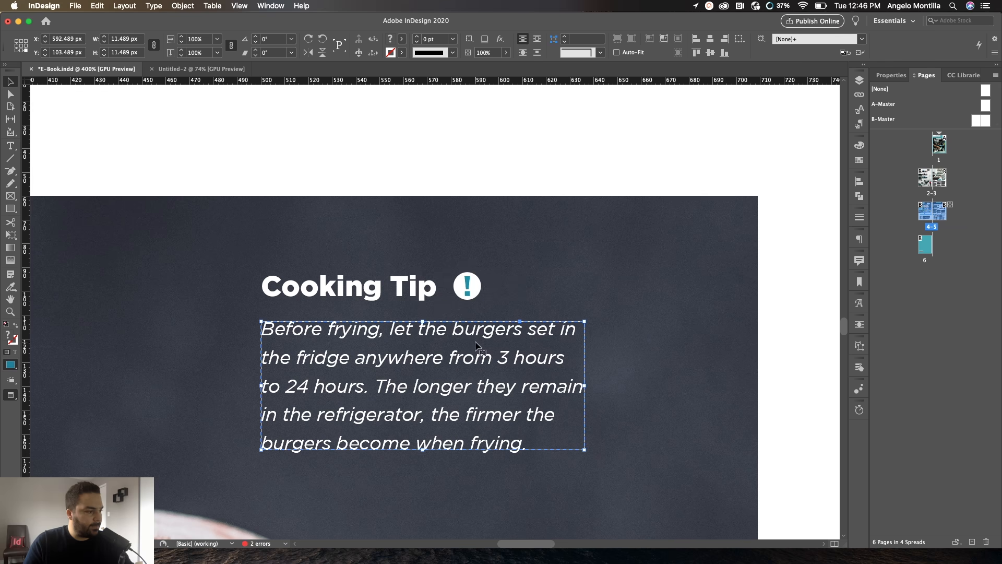
pyautogui.click(859, 345)
pyautogui.click(841, 343)
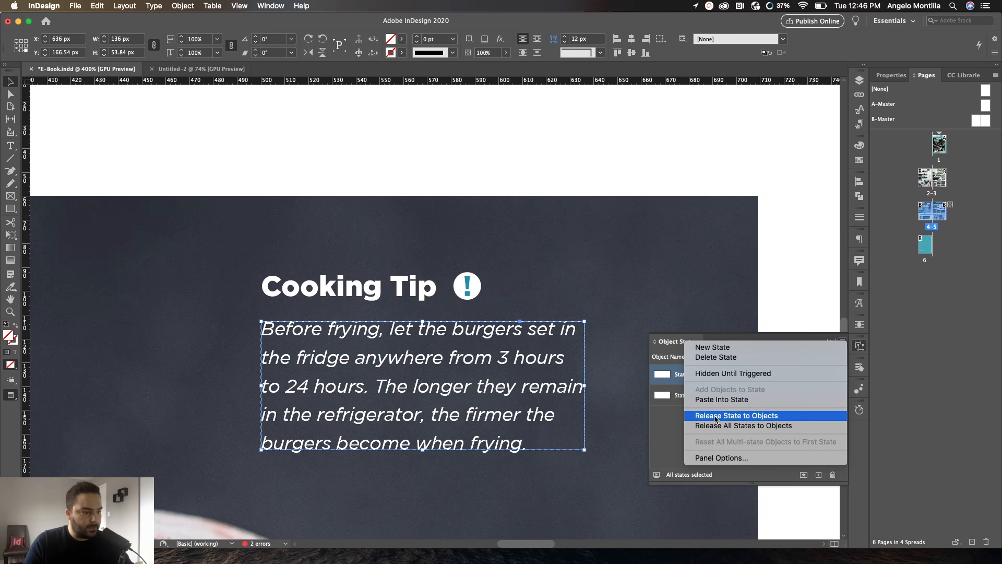
pyautogui.click(722, 415)
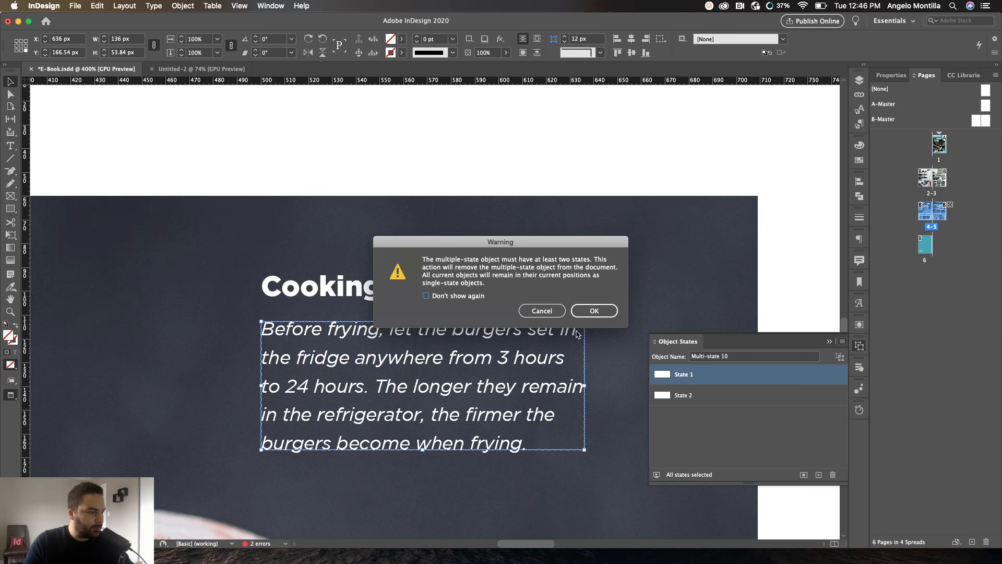
pyautogui.click(588, 311)
pyautogui.click(828, 343)
# Convert the Cooking Tip description into a new two-state object and toggle its Hidden Until Triggered option
pyautogui.click(469, 286)
pyautogui.click(466, 302)
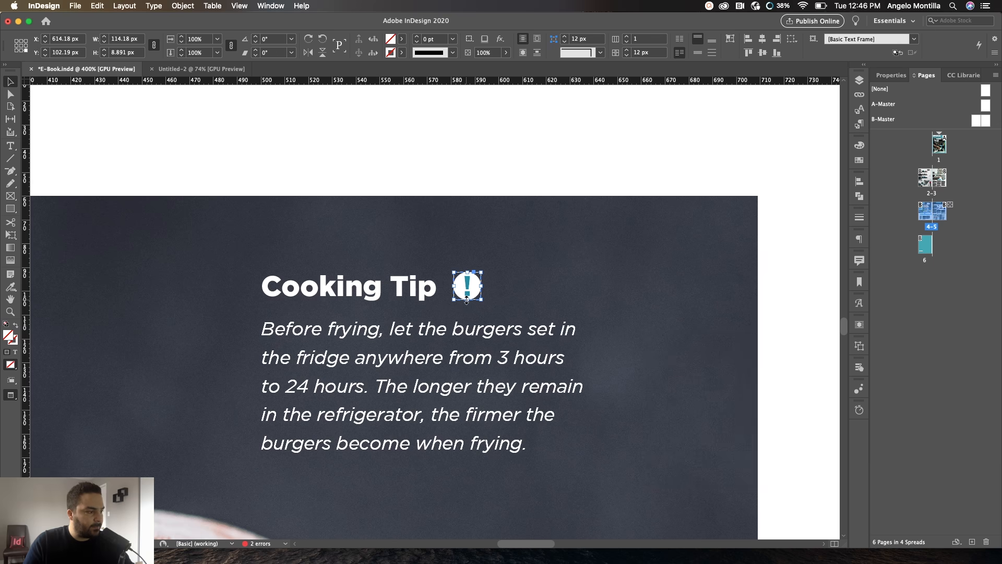
pyautogui.scroll(5, 466, 302)
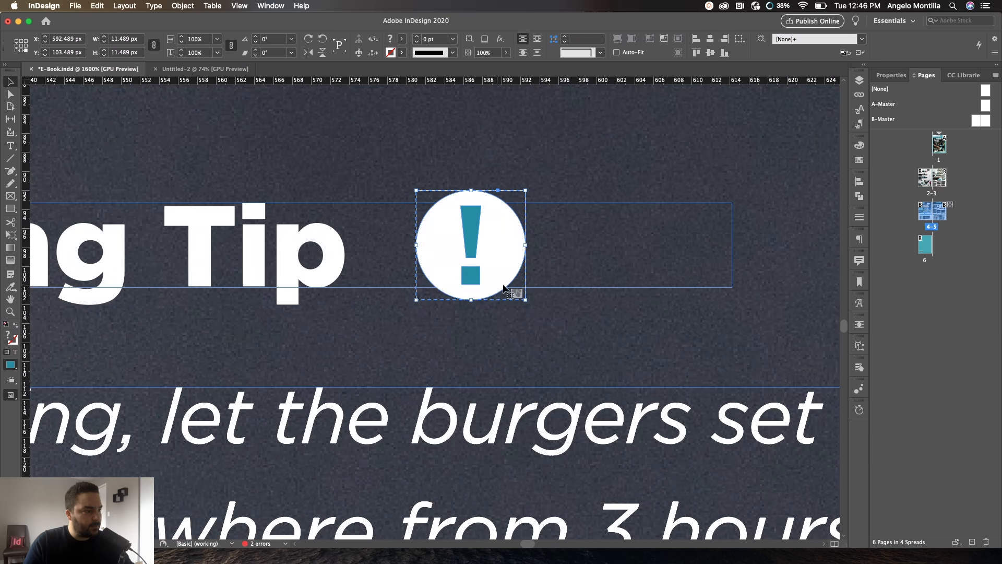
pyautogui.click(771, 411)
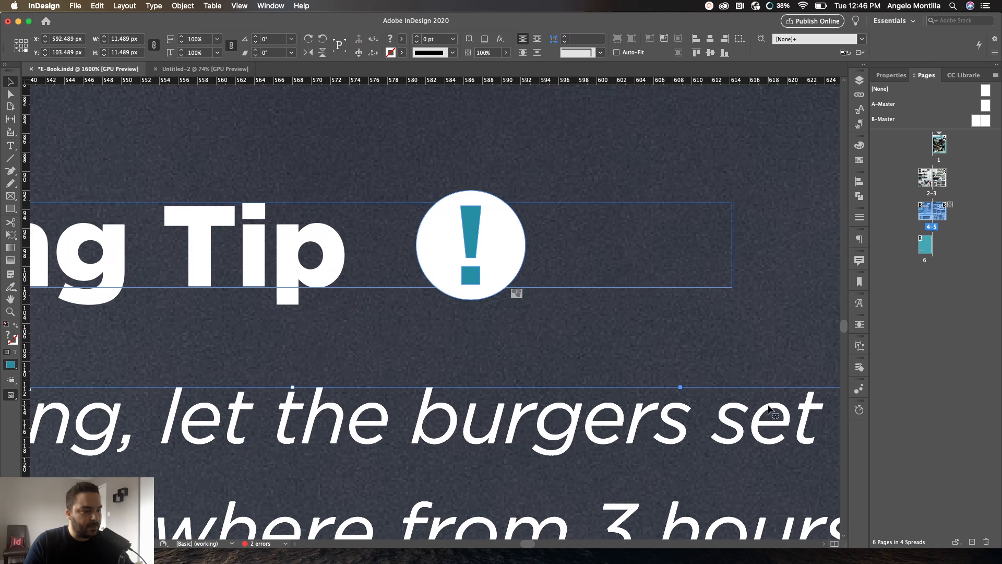
pyautogui.click(859, 346)
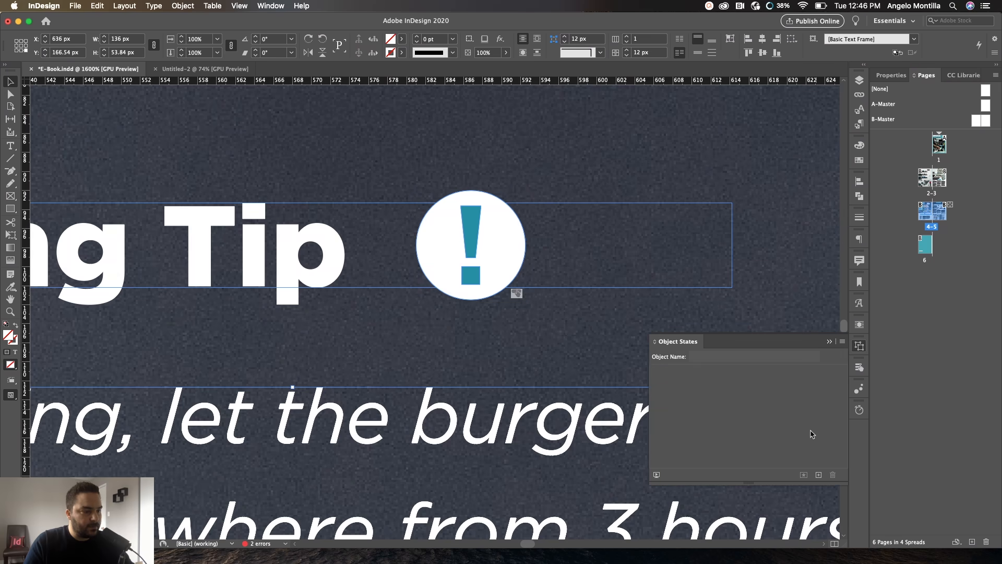
pyautogui.click(609, 420)
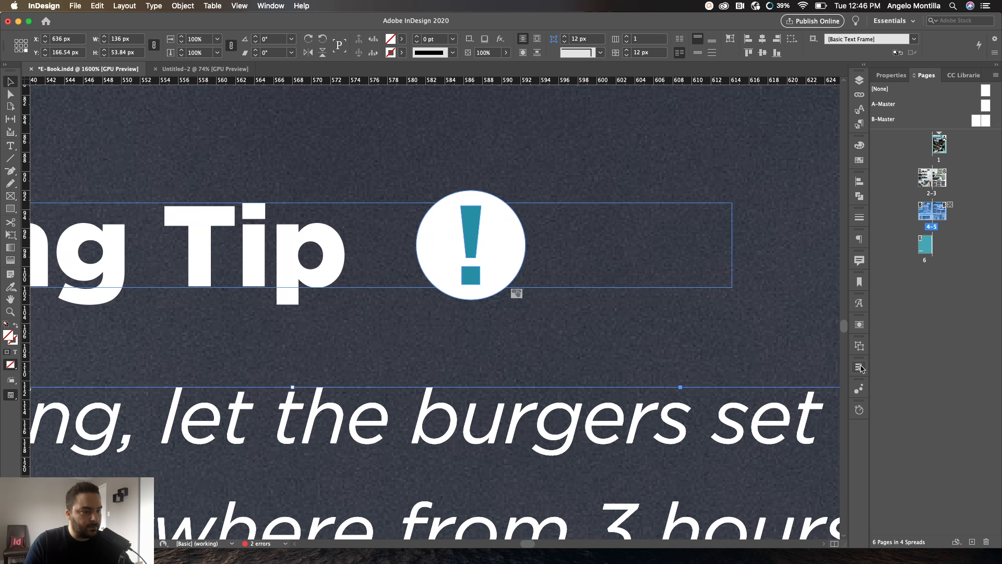
pyautogui.click(860, 347)
pyautogui.click(817, 475)
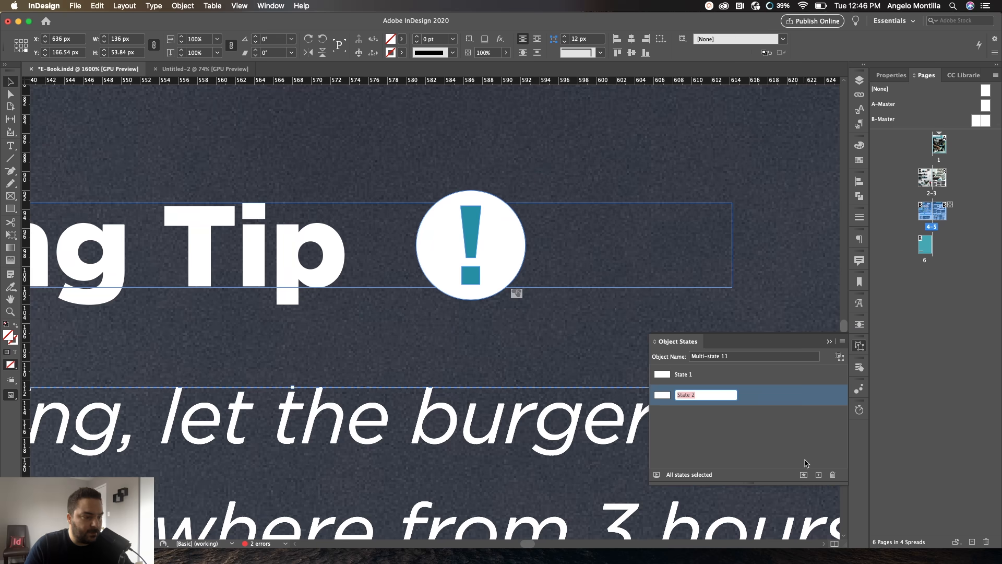
pyautogui.click(844, 342)
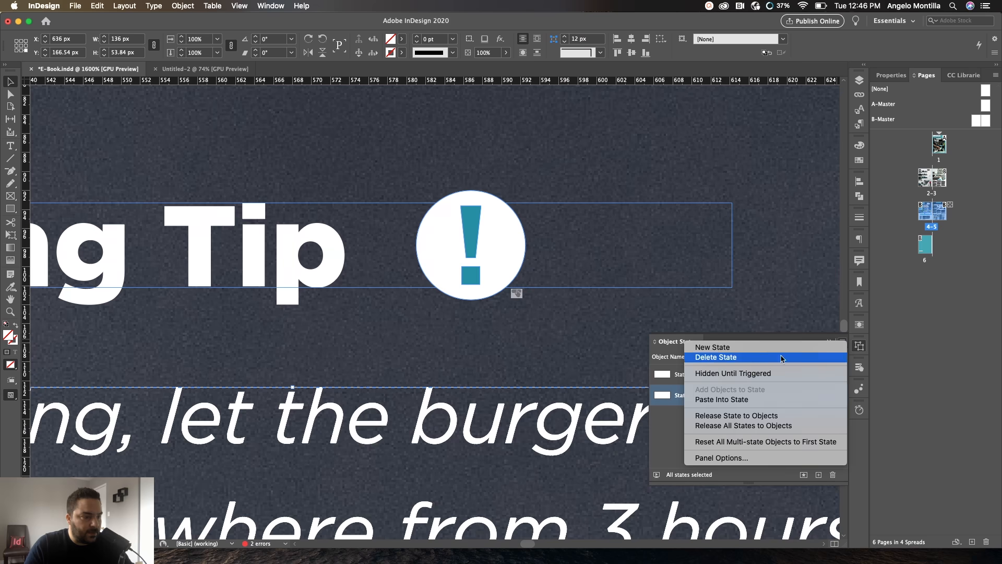
pyautogui.click(747, 374)
# Add a Go To State action targeting State 2 of Multi-state 11 to the Cooking Tip exclamation button and preview the spread
pyautogui.click(496, 205)
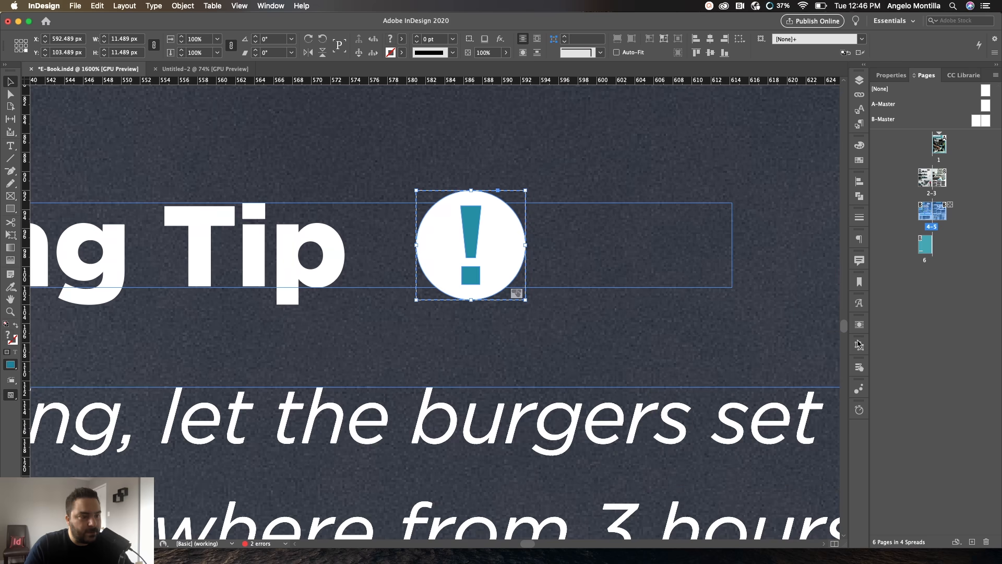
pyautogui.click(860, 366)
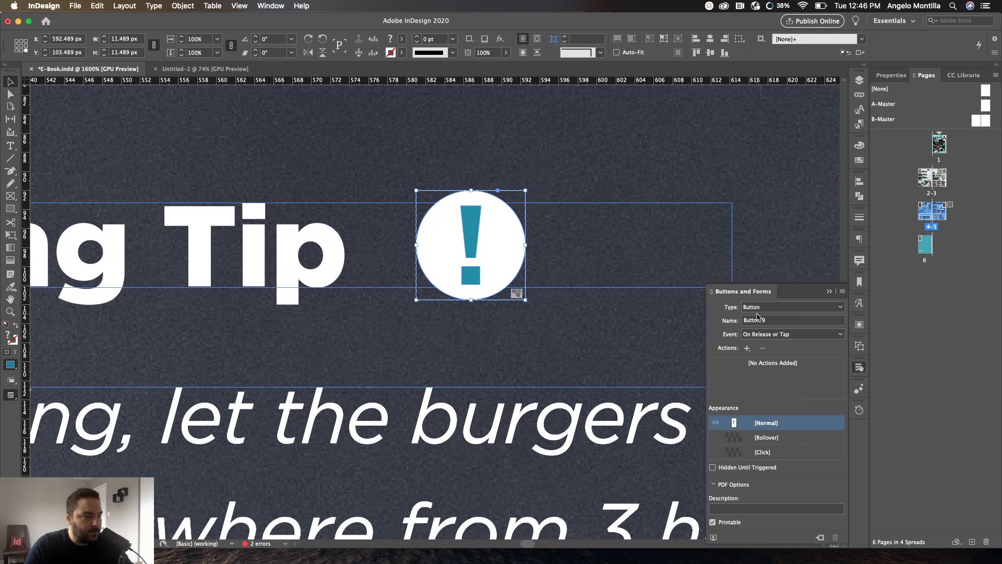
pyautogui.click(747, 348)
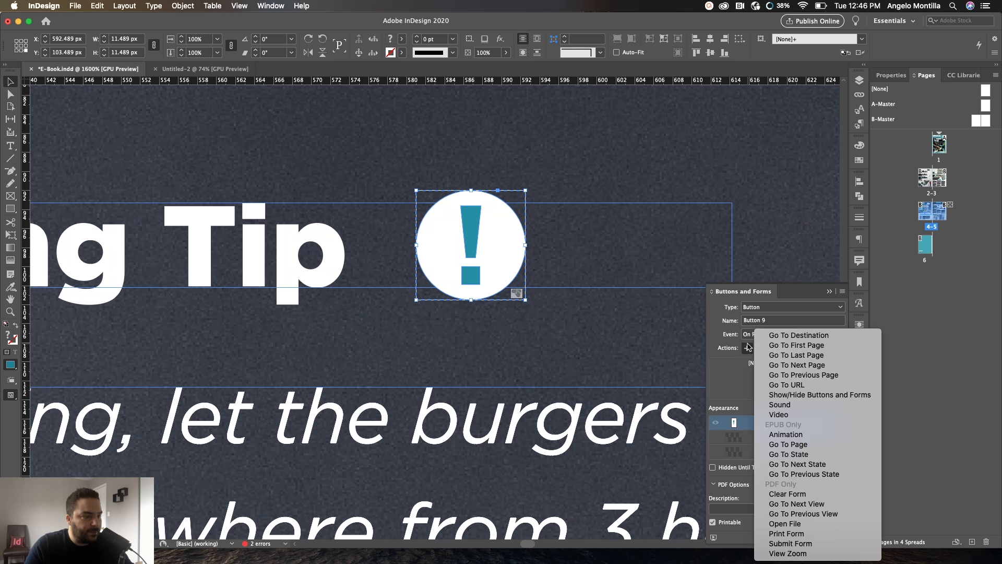
pyautogui.click(797, 454)
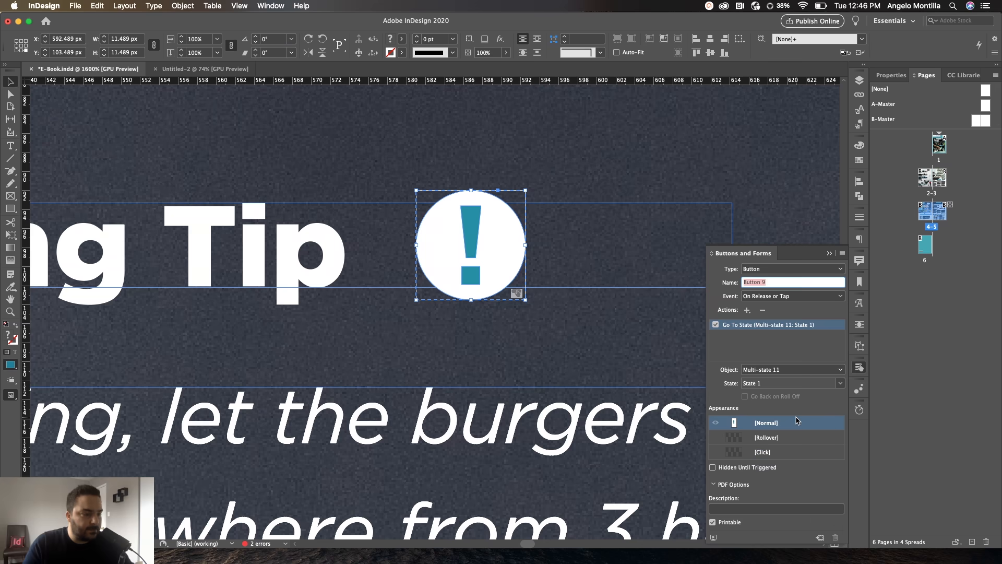
pyautogui.click(839, 383)
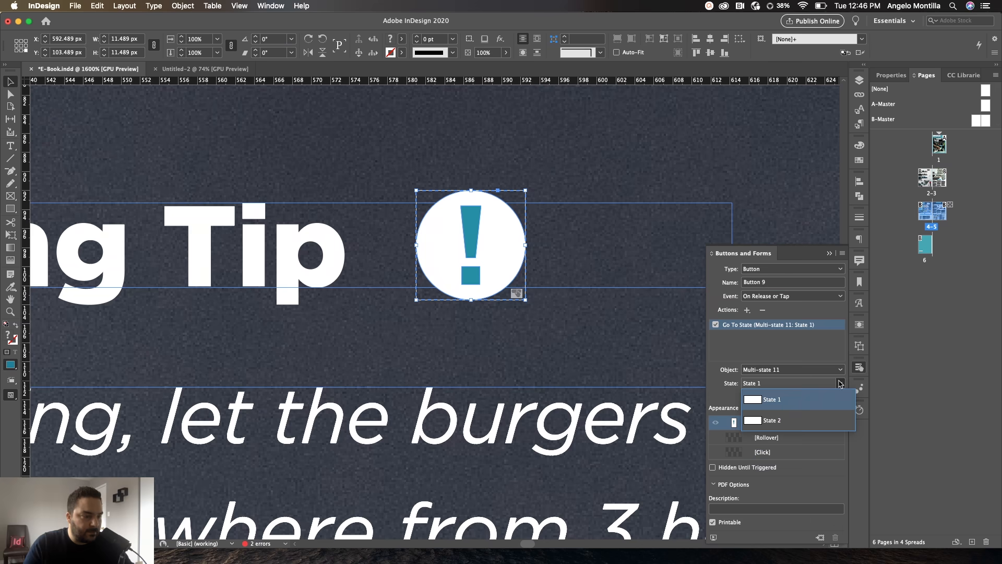
pyautogui.click(781, 421)
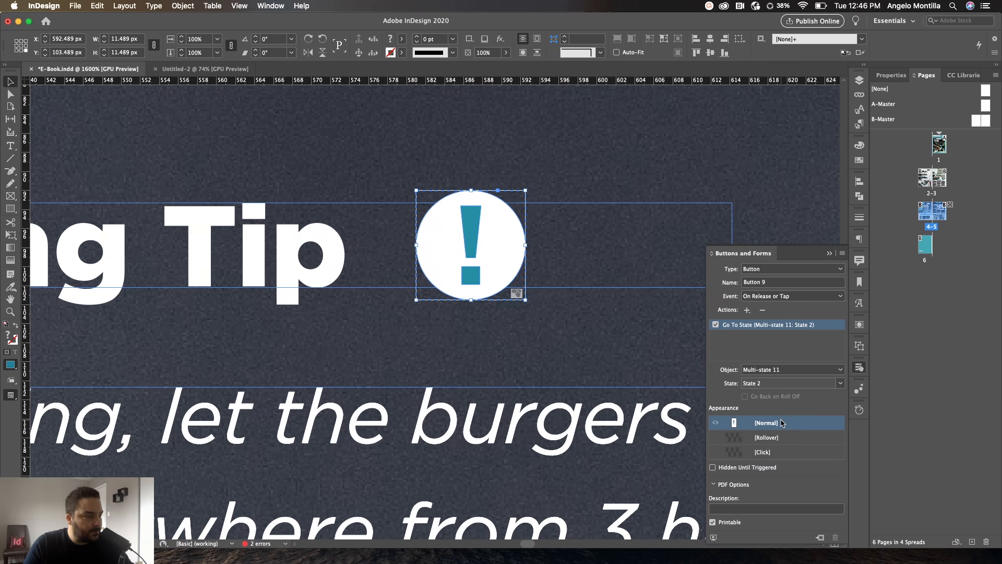
pyautogui.click(713, 537)
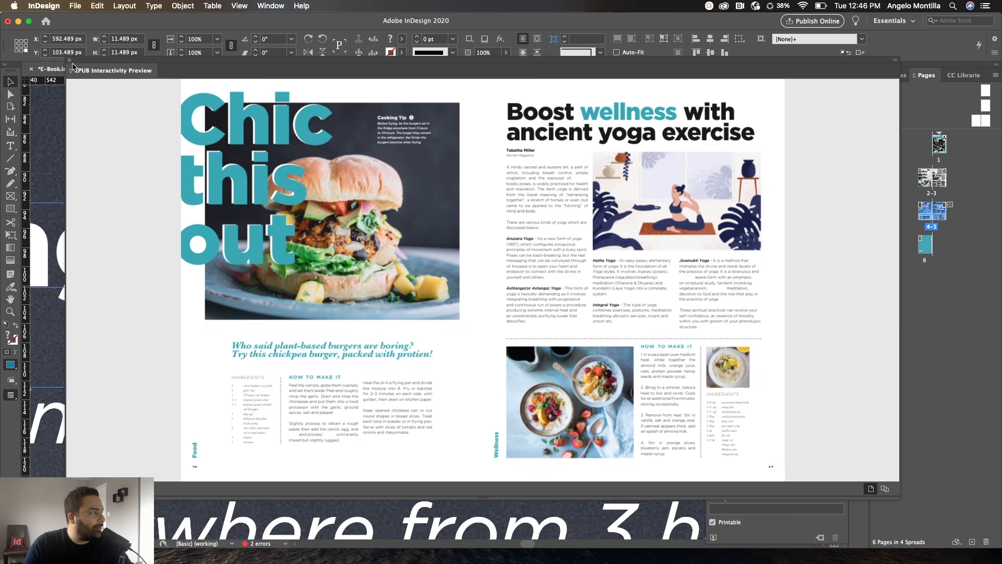
pyautogui.click(69, 60)
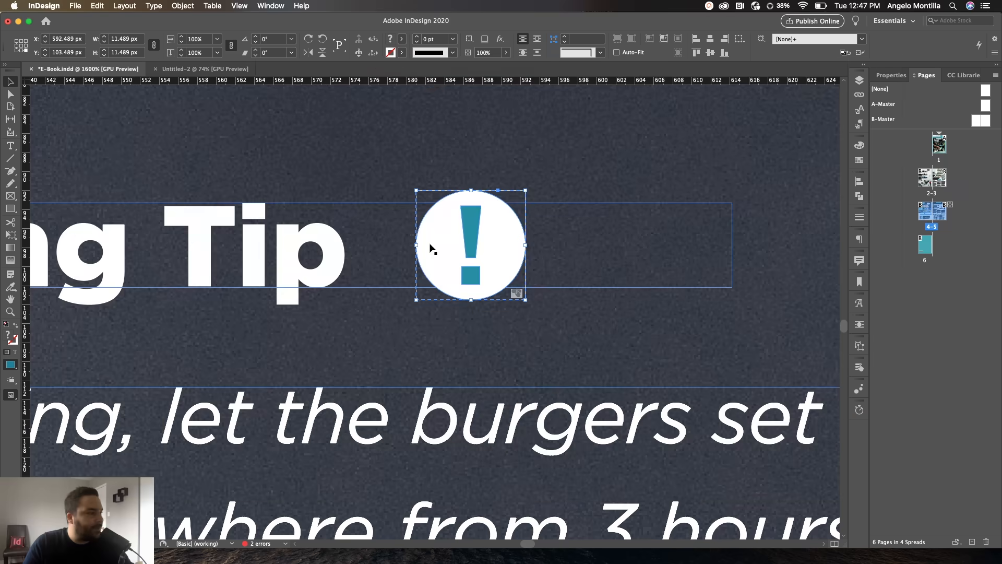
# Hide the guides and frame edges and look over spreads 4-5 and 2-3
pyautogui.scroll(-5, 432, 248)
pyautogui.scroll(-3, 703, 297)
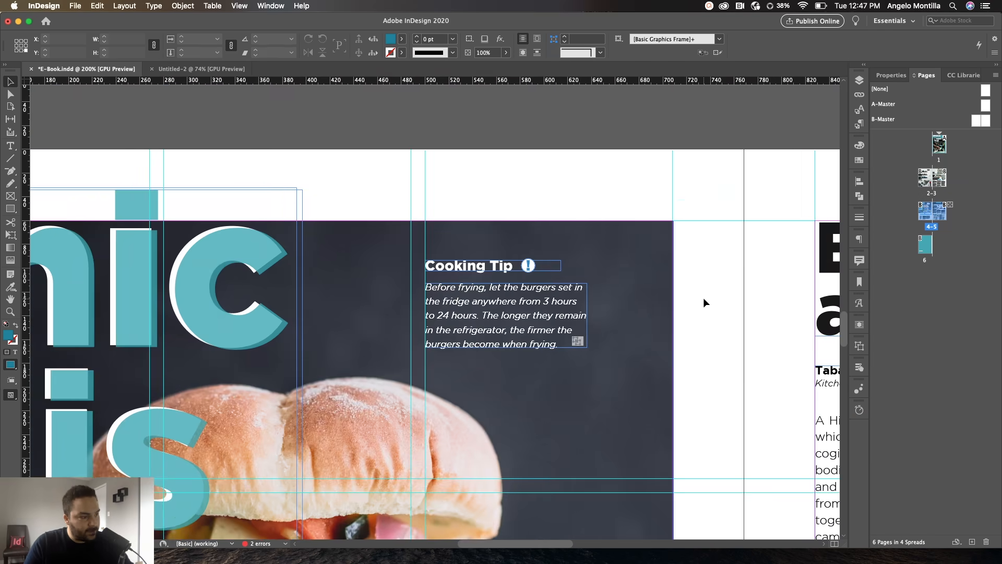
pyautogui.scroll(-2, 578, 276)
pyautogui.scroll(-2, 577, 276)
pyautogui.moveTo(581, 276); pyautogui.dragTo(463, 242)
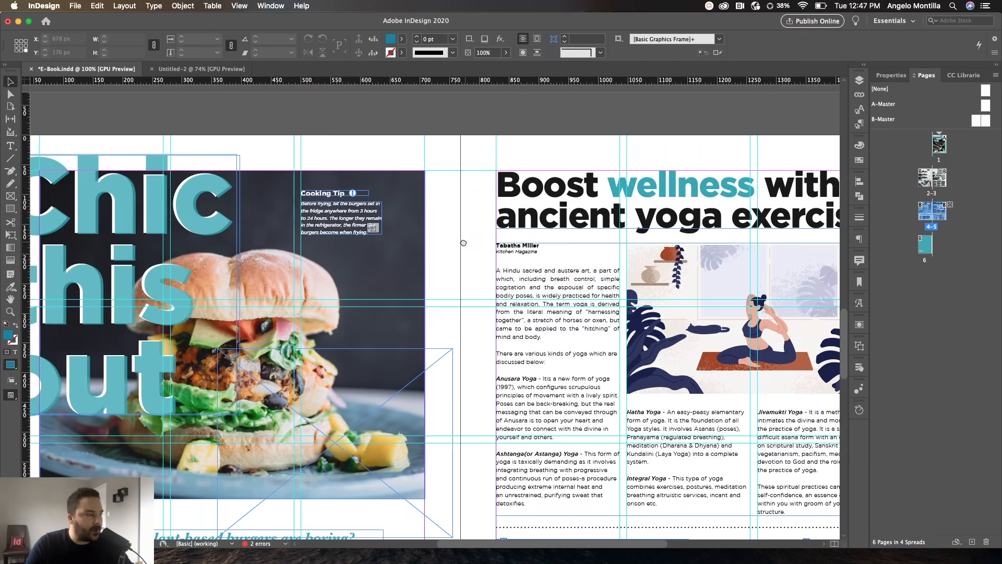
pyautogui.press('w')
pyautogui.scroll(-1, 465, 243)
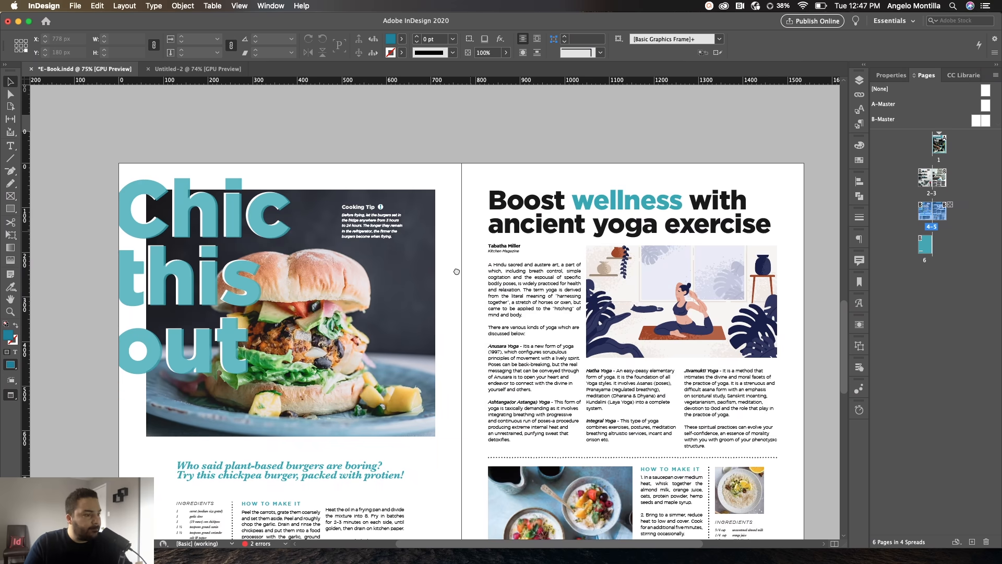
pyautogui.moveTo(465, 243); pyautogui.dragTo(456, 274)
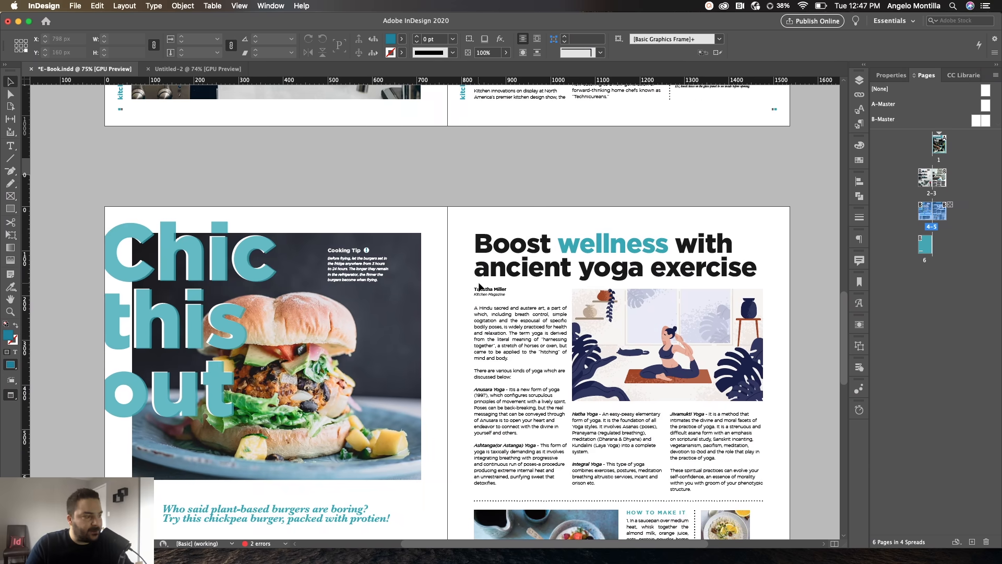
pyautogui.scroll(5, 479, 286)
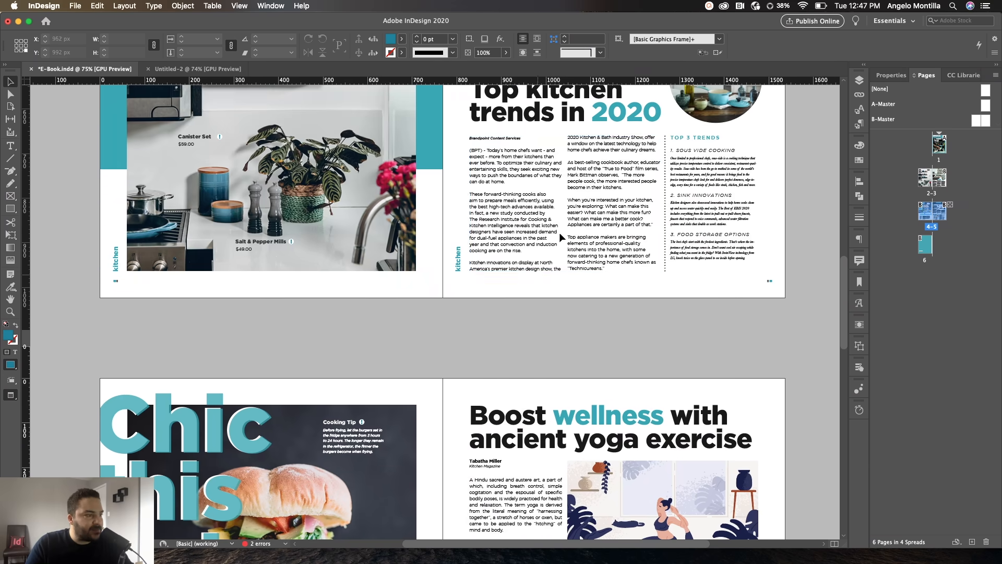
pyautogui.scroll(6, 560, 238)
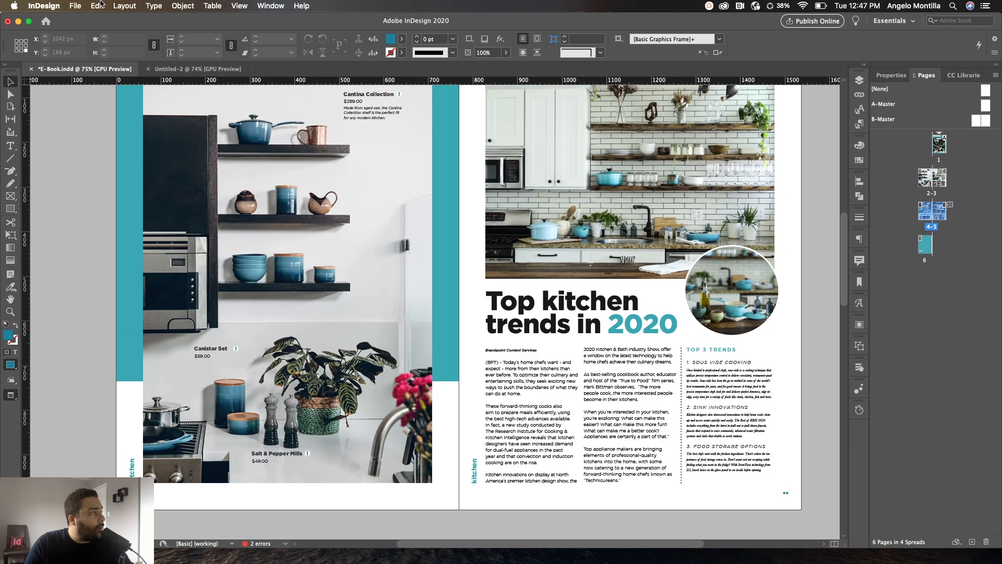
# Start exporting the e-book document with the file name Kitchen Magazine and the Desktop as the destination
pyautogui.click(75, 6)
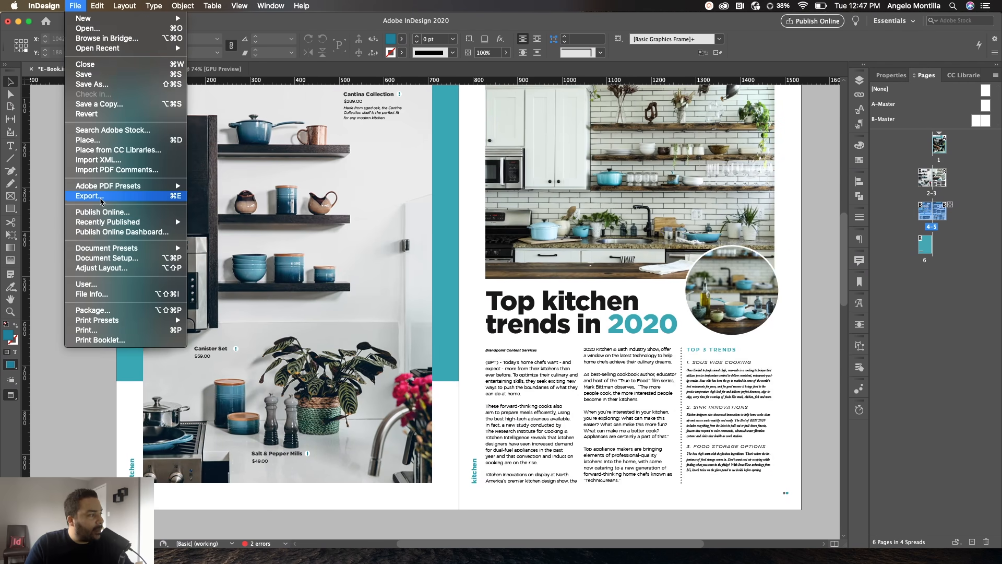
pyautogui.click(157, 198)
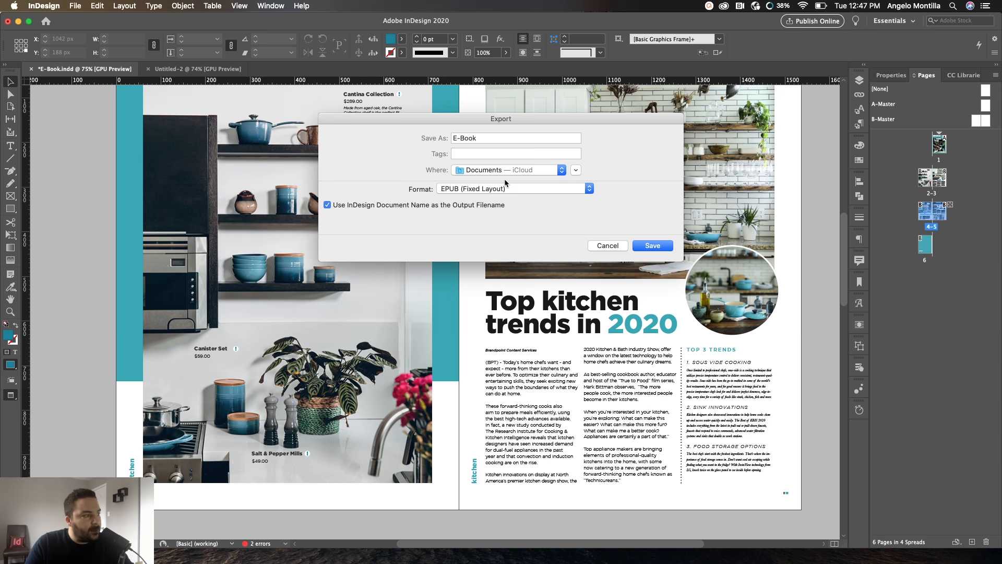
pyautogui.moveTo(478, 138); pyautogui.dragTo(456, 136)
pyautogui.press('BackSpace')
pyautogui.press('BackSpace')
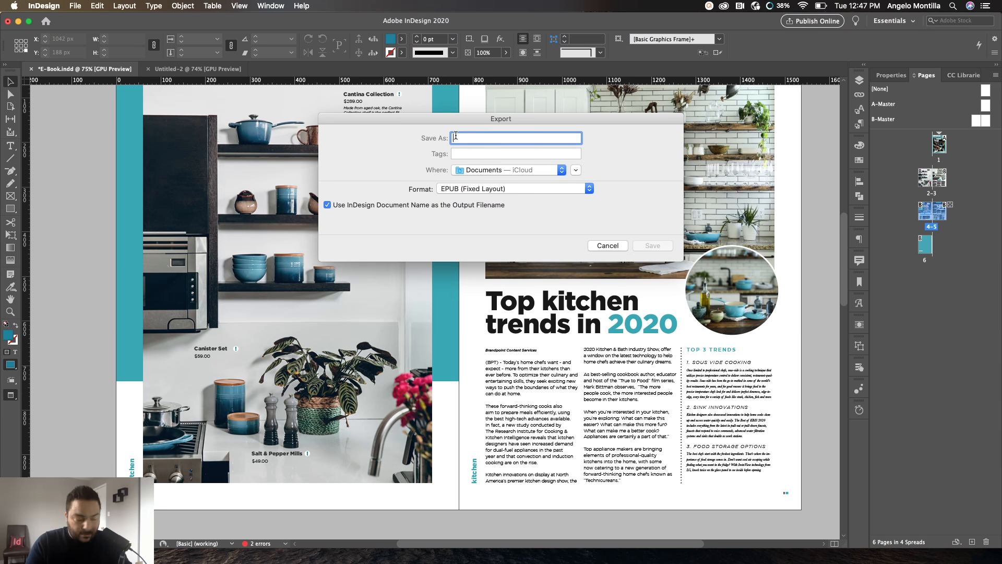
pyautogui.write('en Magazine')
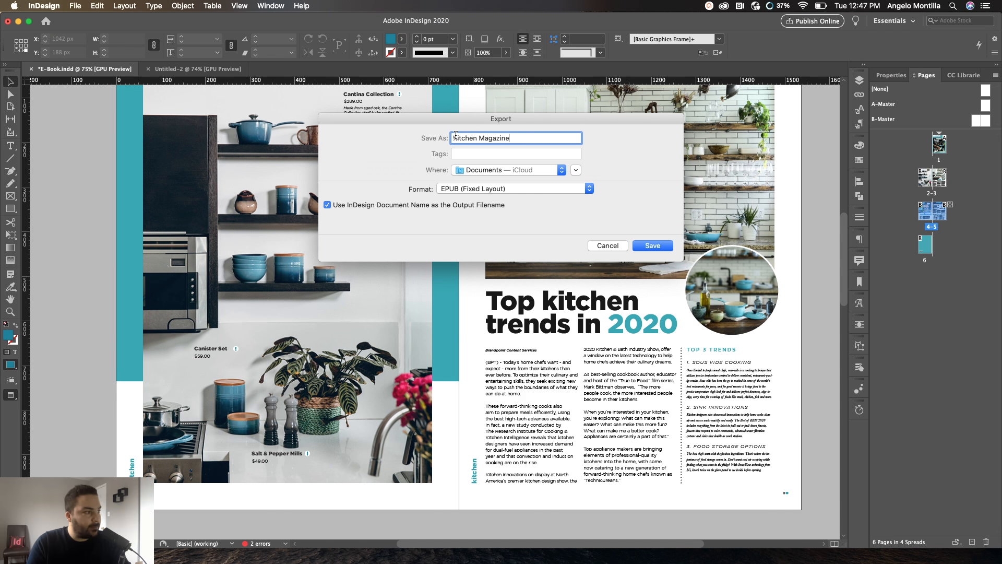
pyautogui.click(562, 168)
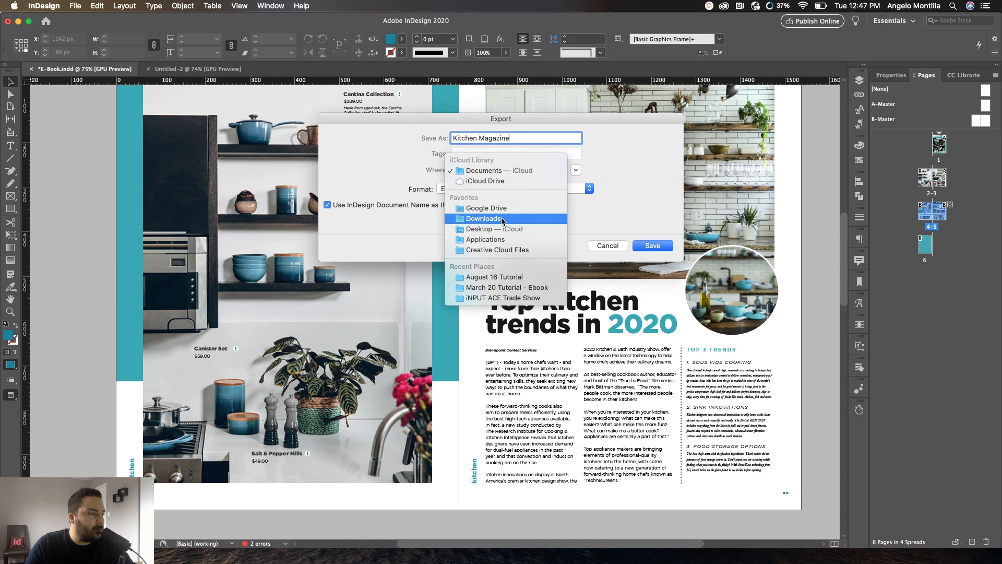
pyautogui.click(491, 229)
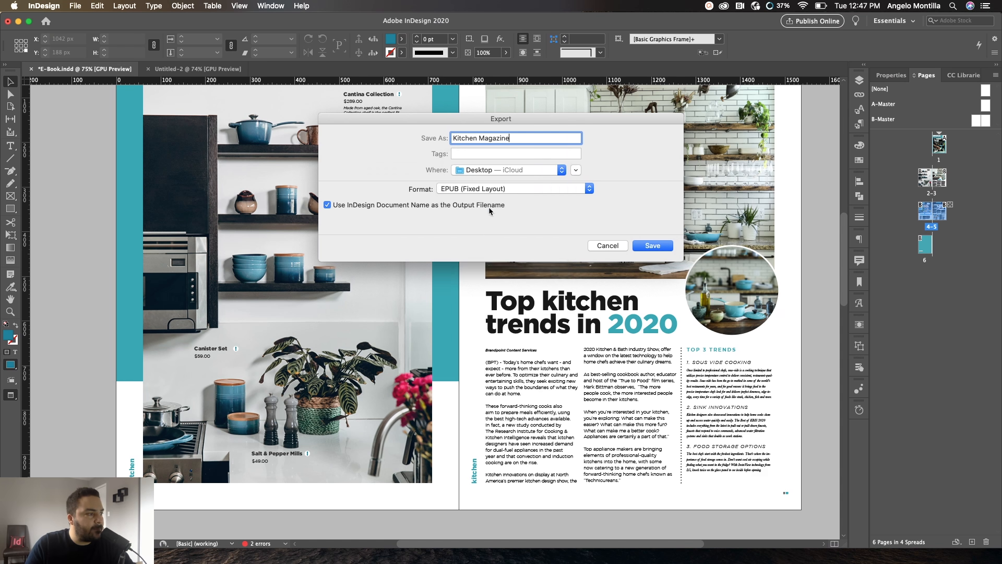
# Choose EPUB (Fixed Layout) as the export format and save to reach its export options
pyautogui.click(556, 189)
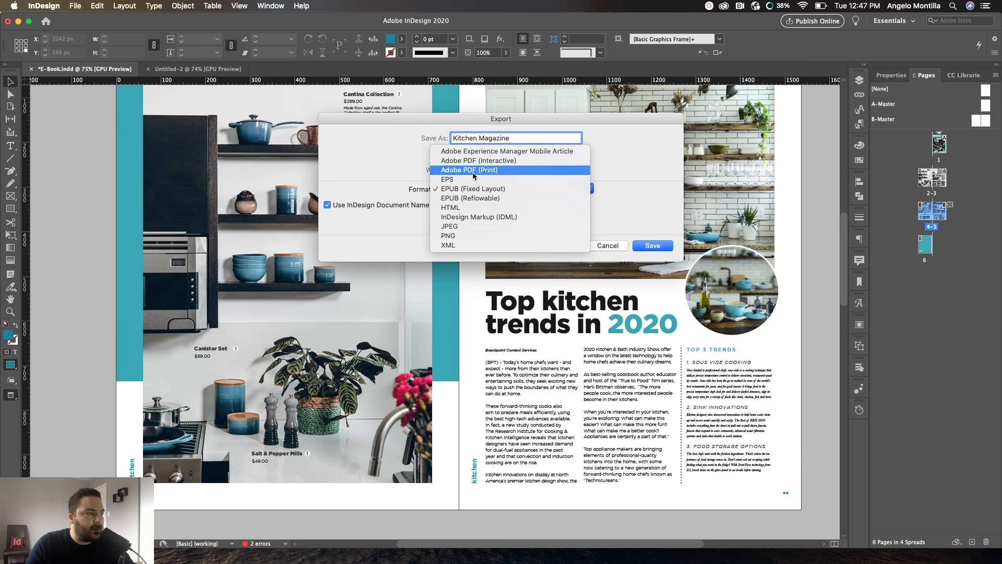
pyautogui.click(472, 170)
pyautogui.click(481, 191)
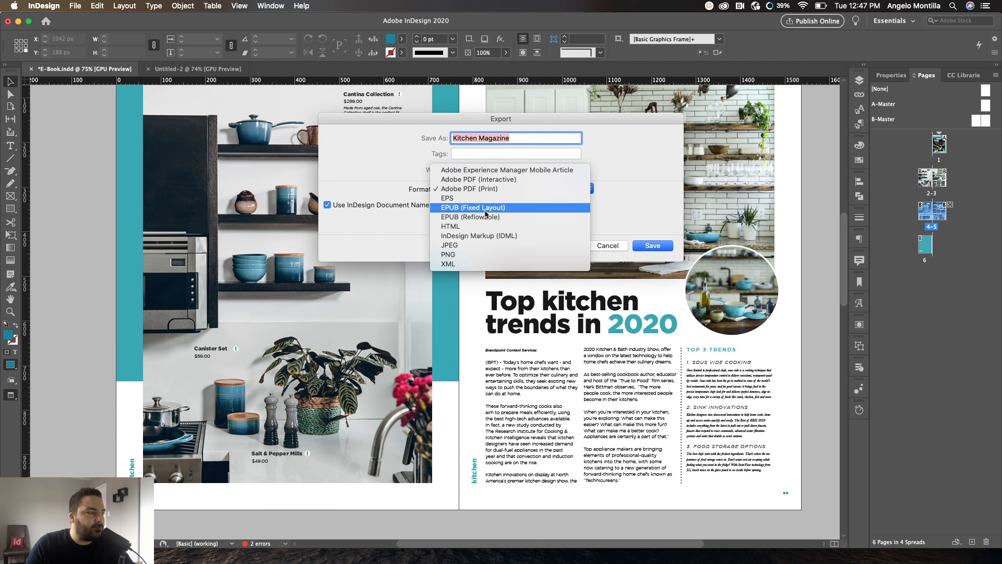
pyautogui.click(476, 208)
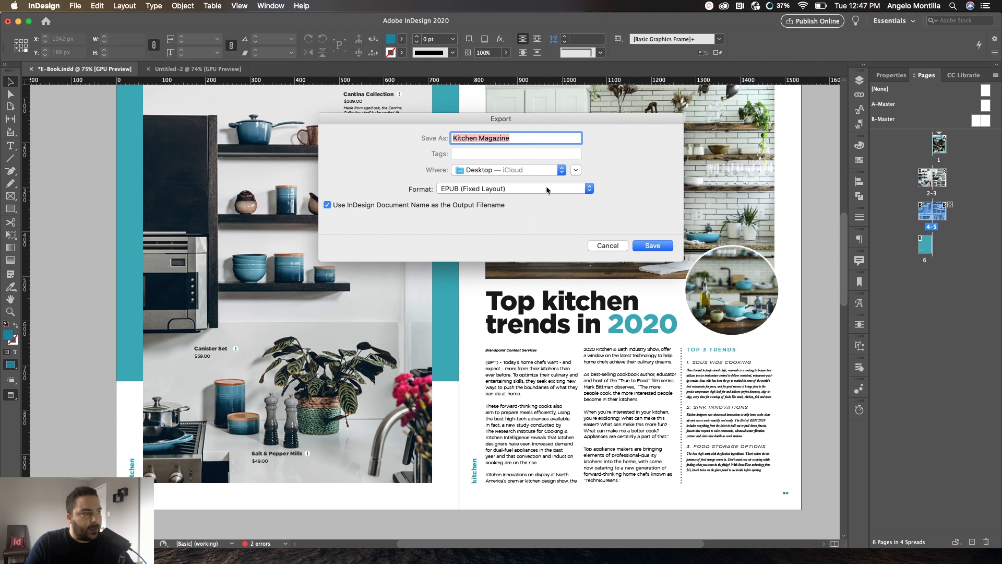
pyautogui.click(654, 248)
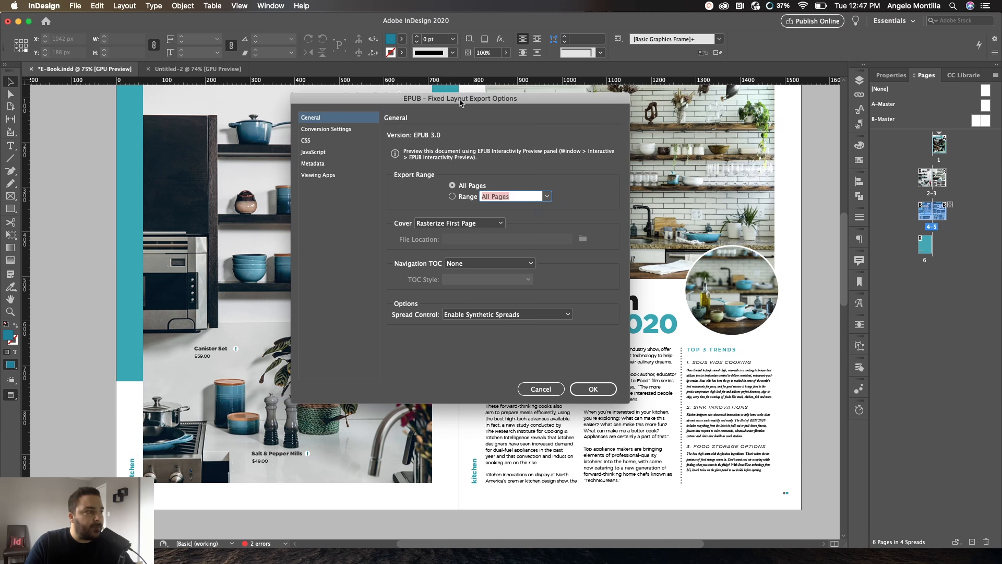
# Review the Viewing Apps, General, Conversion Settings and Metadata options, export the fixed-layout EPUB and dismiss the export warning
pyautogui.moveTo(459, 101); pyautogui.dragTo(503, 110)
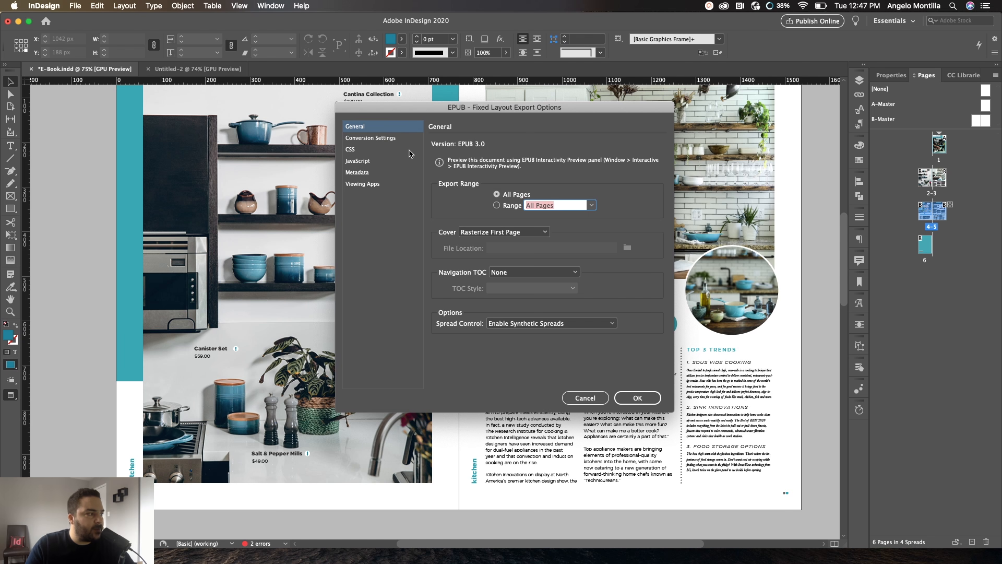
pyautogui.click(365, 185)
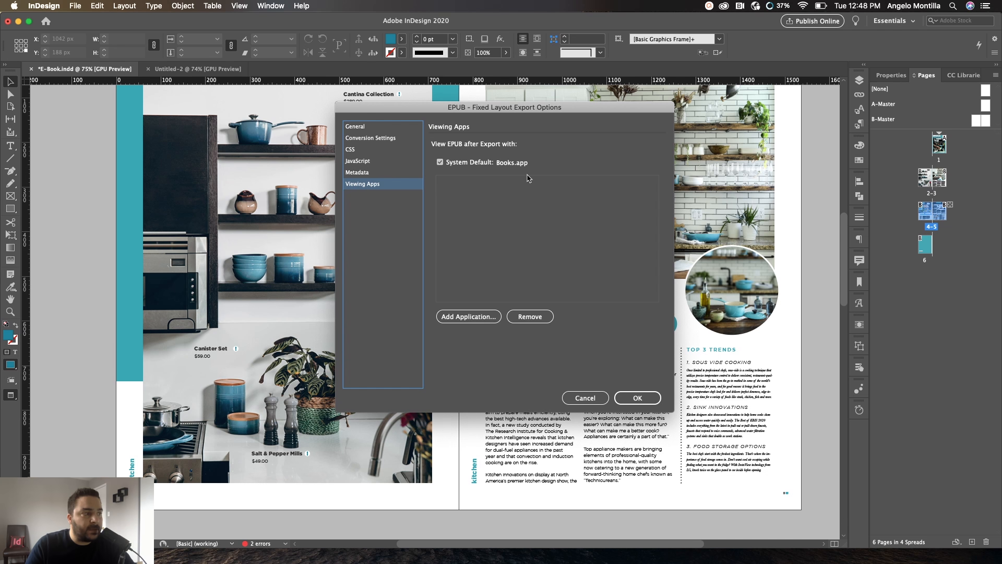
pyautogui.click(374, 128)
pyautogui.click(373, 187)
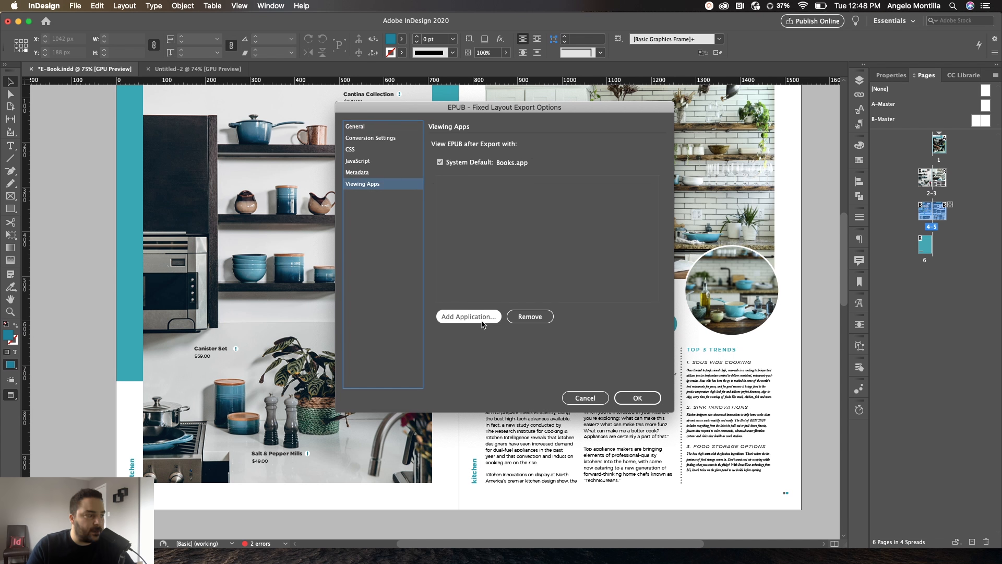
pyautogui.click(364, 126)
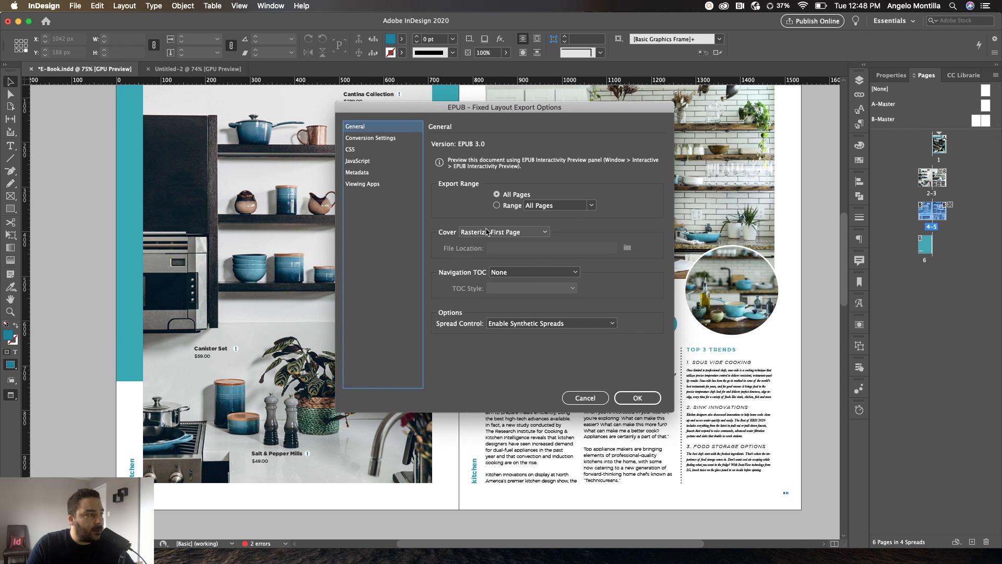
pyautogui.click(374, 140)
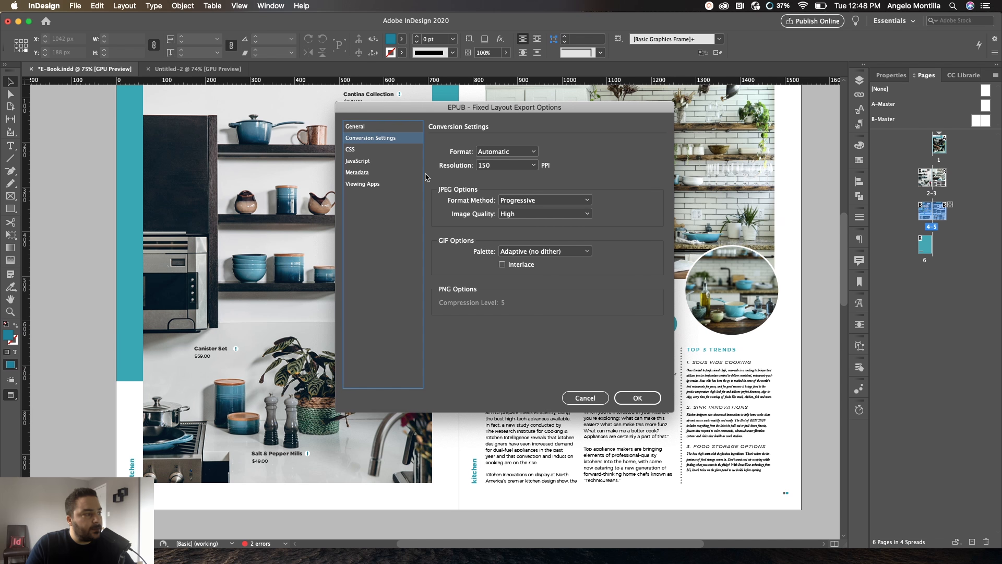
pyautogui.click(372, 174)
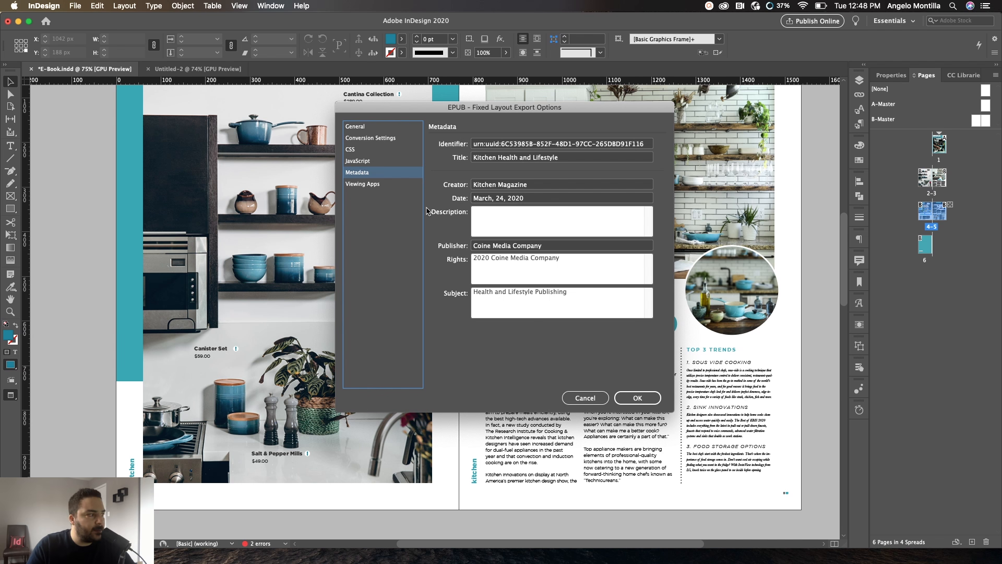
pyautogui.click(638, 396)
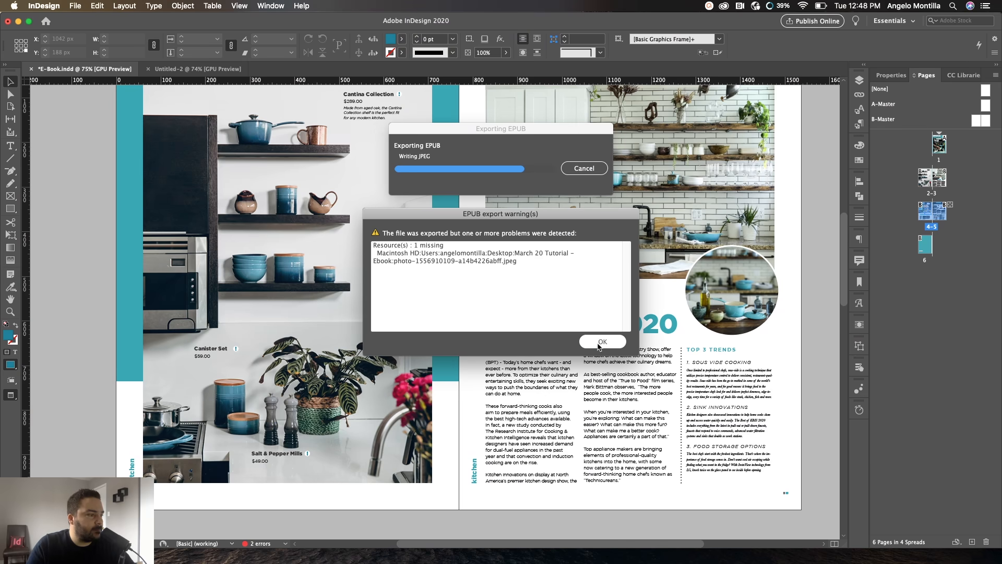
pyautogui.click(599, 345)
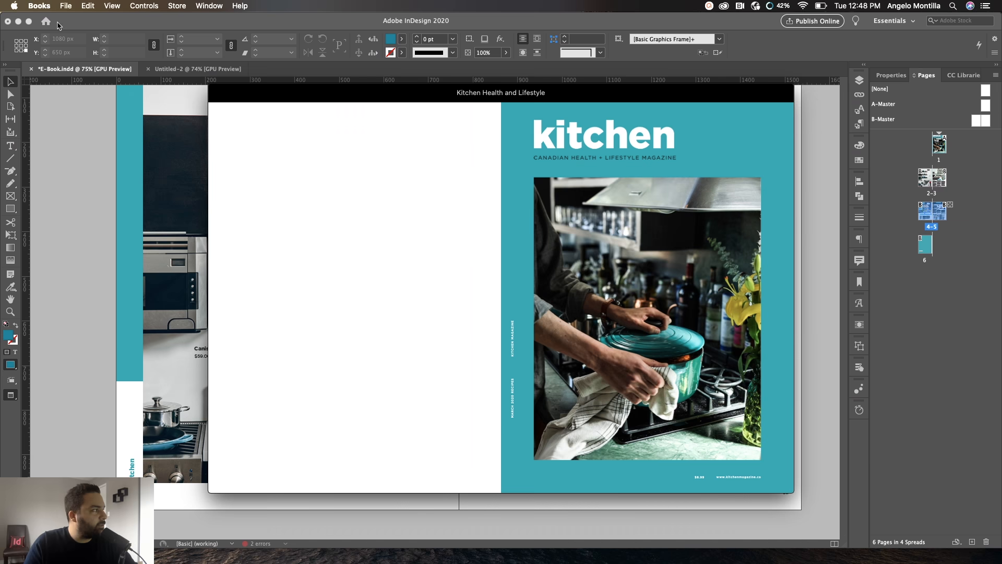
# In Books, go to the kitchen trends spread and test the Cantina Collection, Canister Set and Salt & Pepper Mills exclamation buttons
pyautogui.moveTo(781, 299)
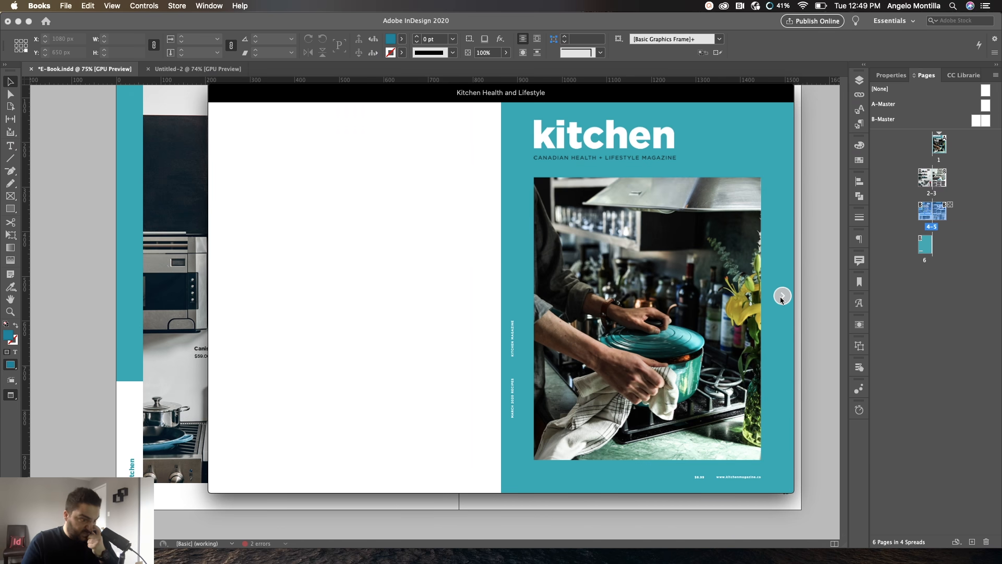
pyautogui.click(781, 297)
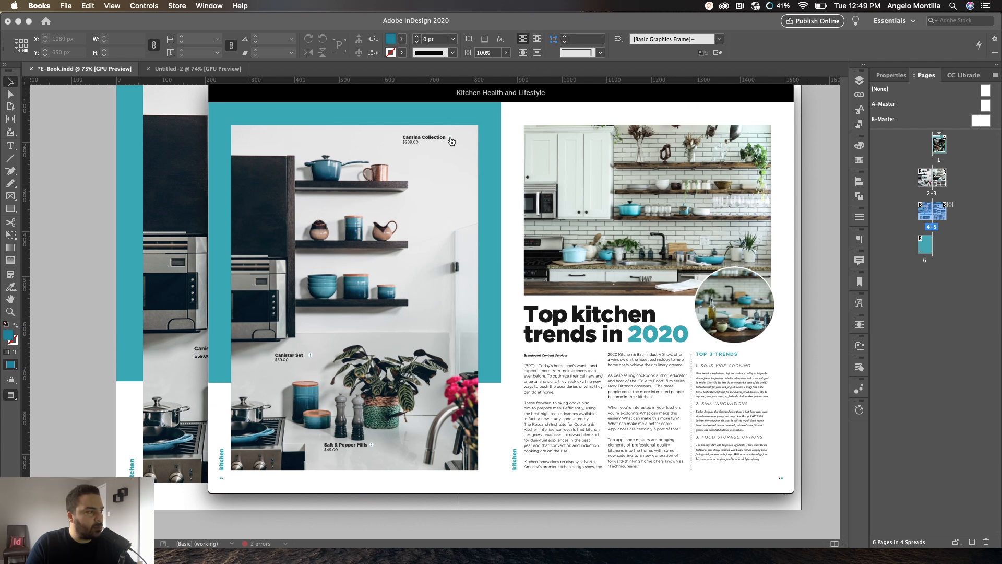
pyautogui.click(451, 140)
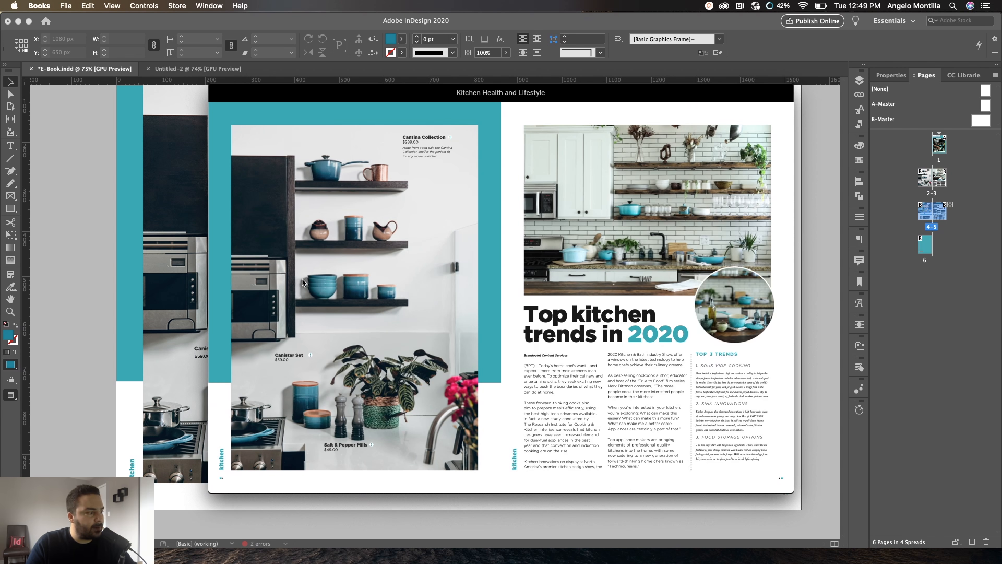
pyautogui.click(310, 357)
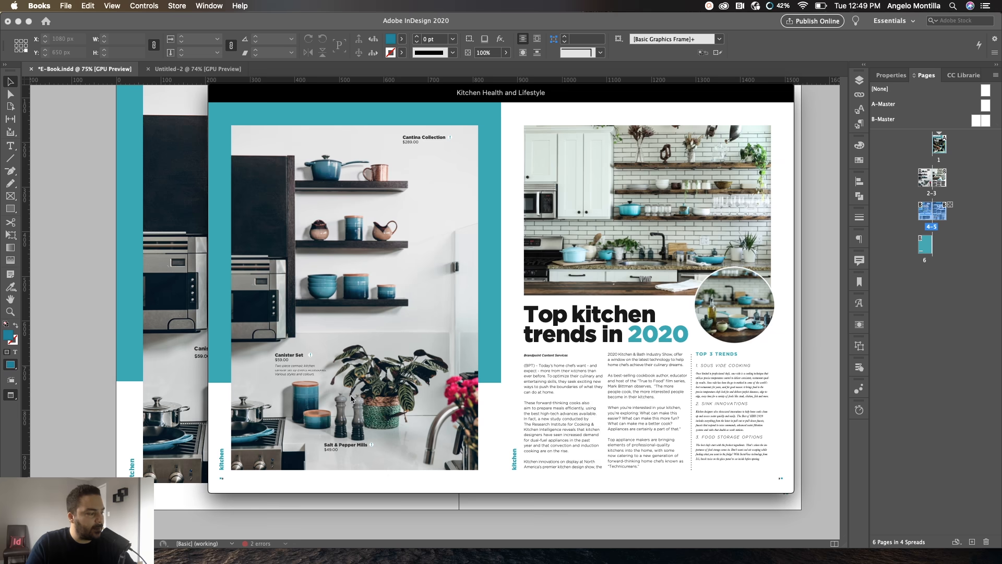
pyautogui.click(371, 445)
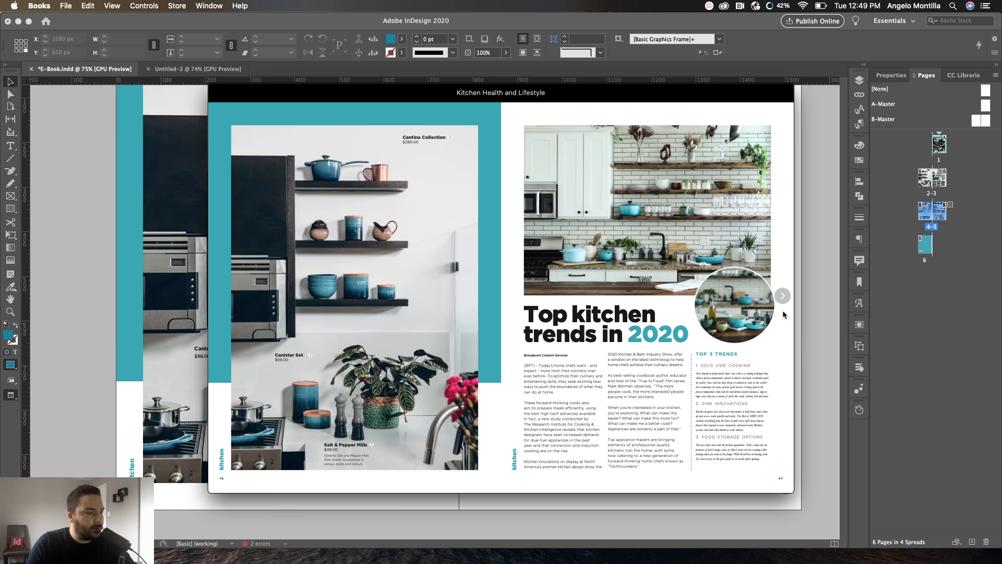
# Check the Cooking Tip on the burger and yoga spread of the exported book and page back to the cover
pyautogui.click(782, 295)
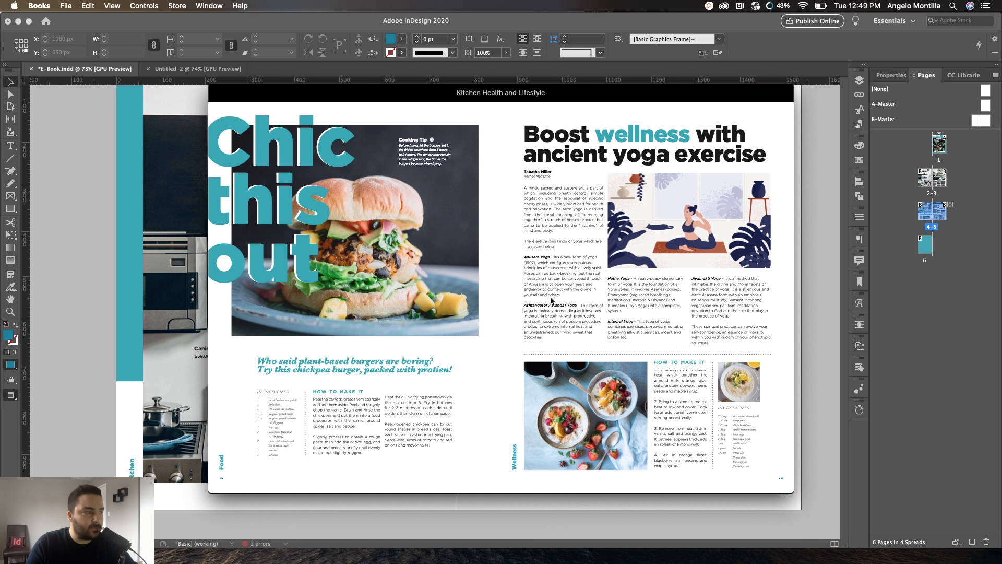
pyautogui.moveTo(222, 310)
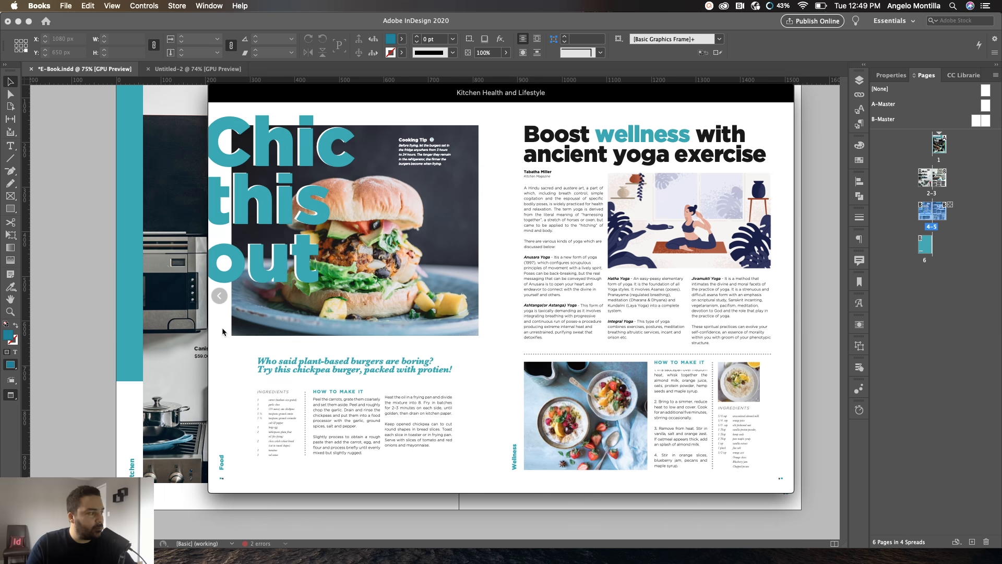
pyautogui.click(220, 296)
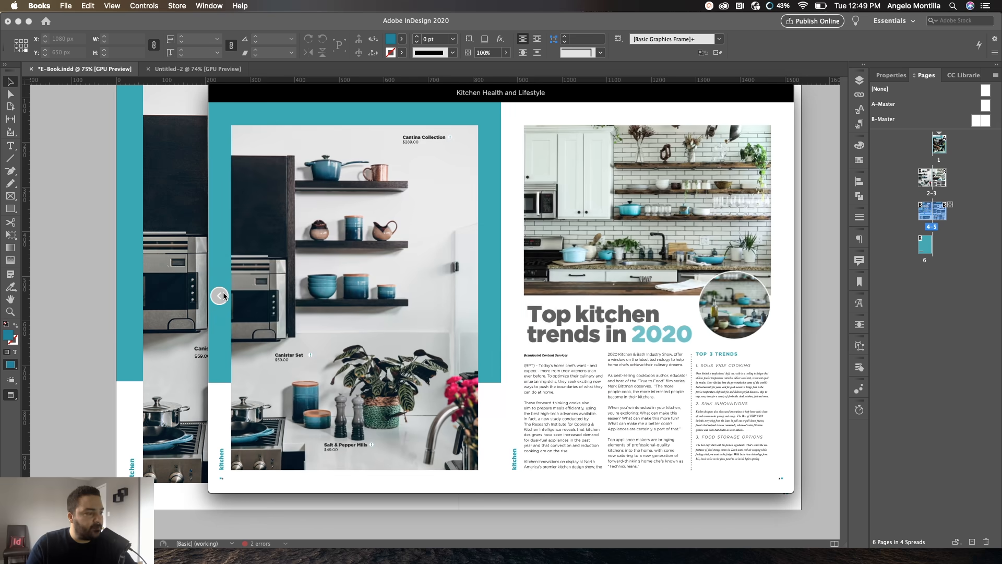
pyautogui.click(221, 295)
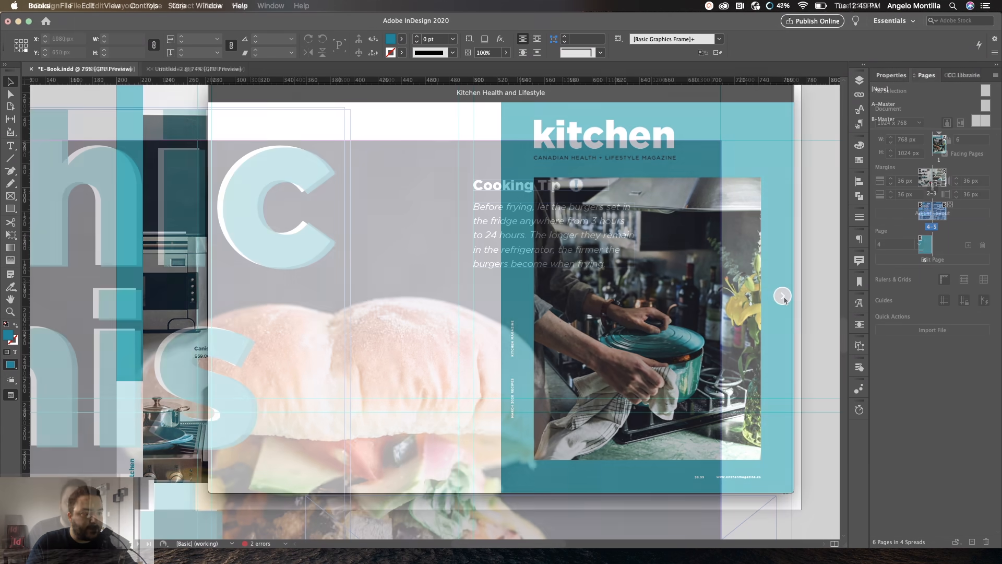
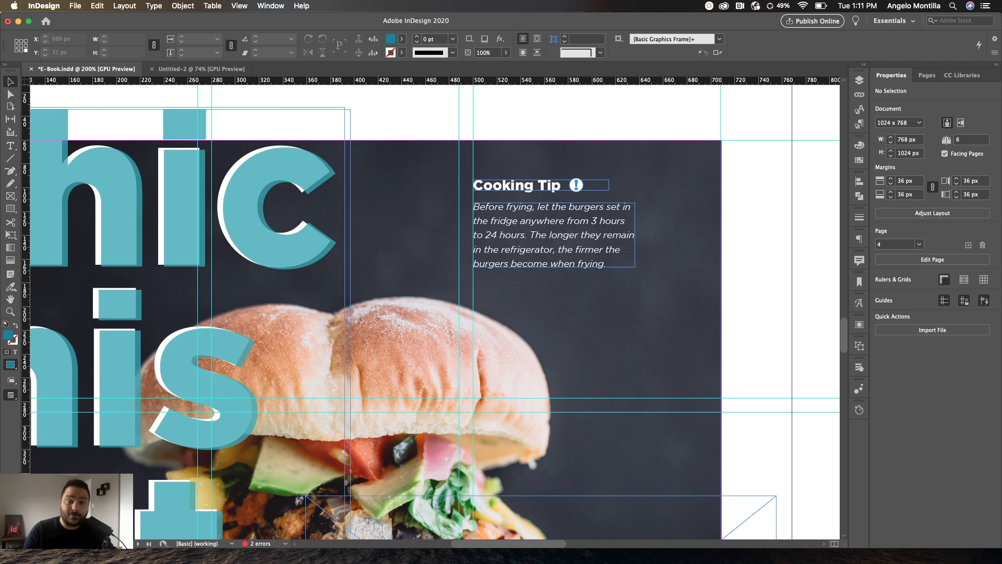
# Convert the Cooking Tip description text frame into a two-state object and make it Hidden Until Triggered
pyautogui.click(622, 260)
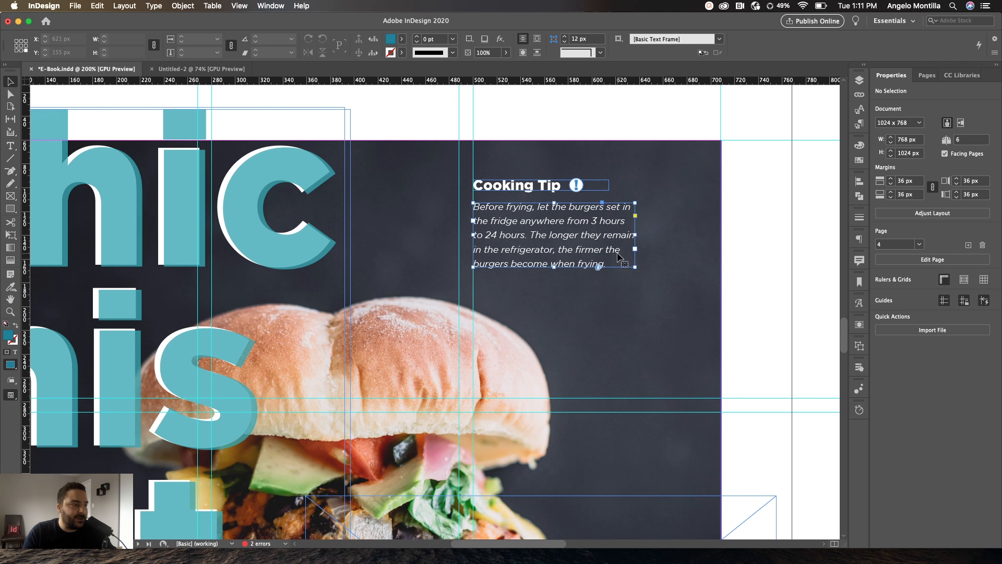
pyautogui.click(859, 345)
pyautogui.click(841, 343)
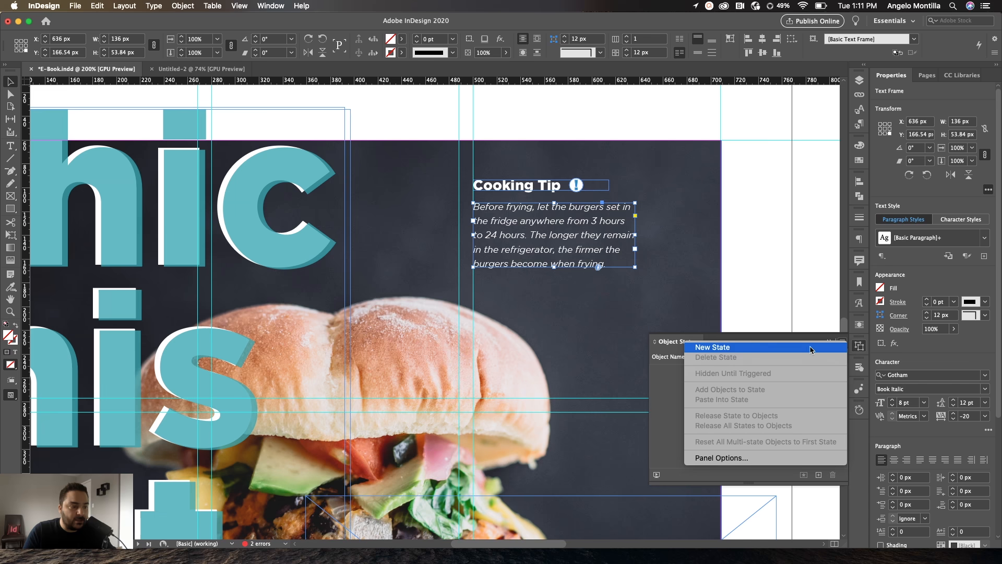
pyautogui.click(751, 309)
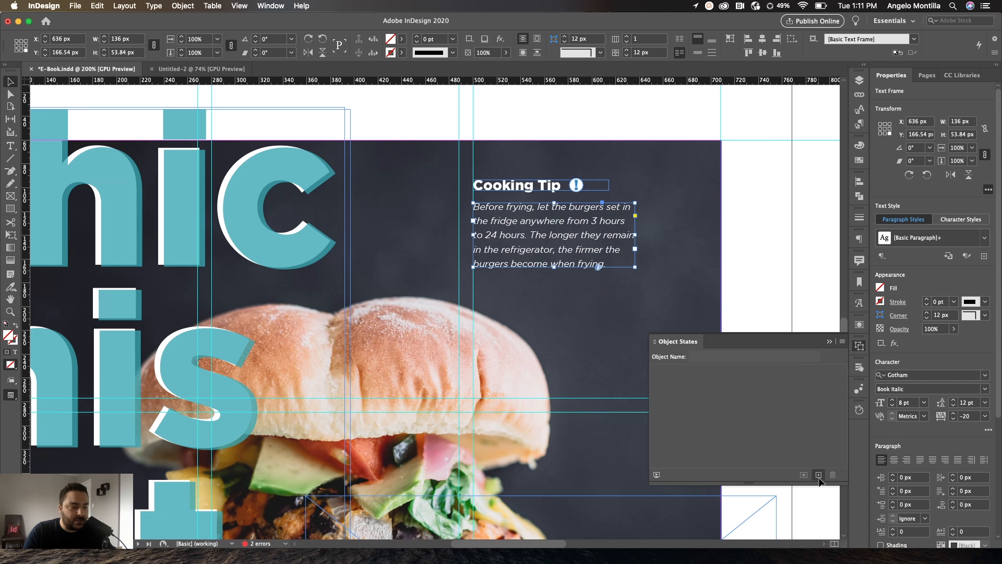
pyautogui.moveTo(793, 348); pyautogui.dragTo(782, 172)
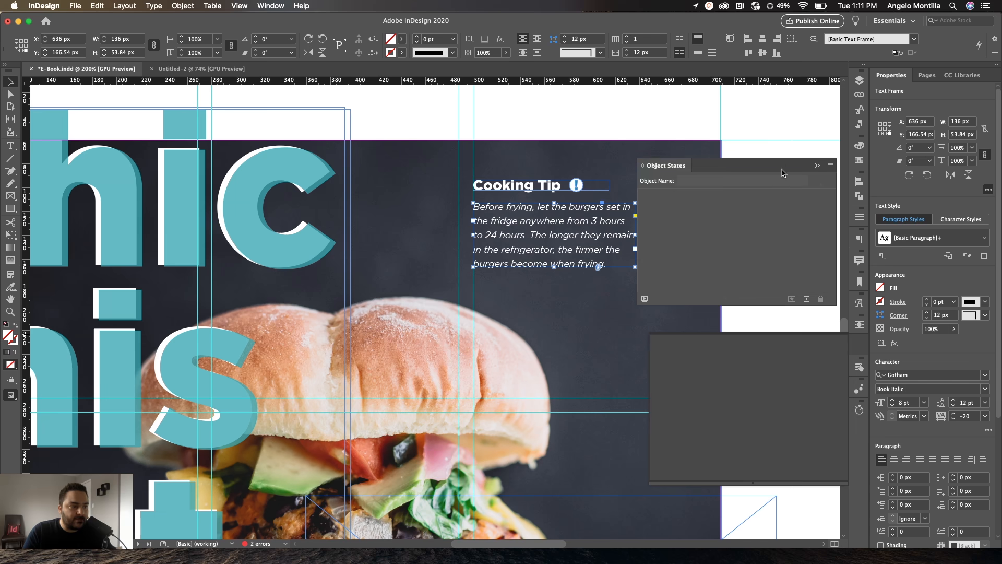
pyautogui.click(806, 298)
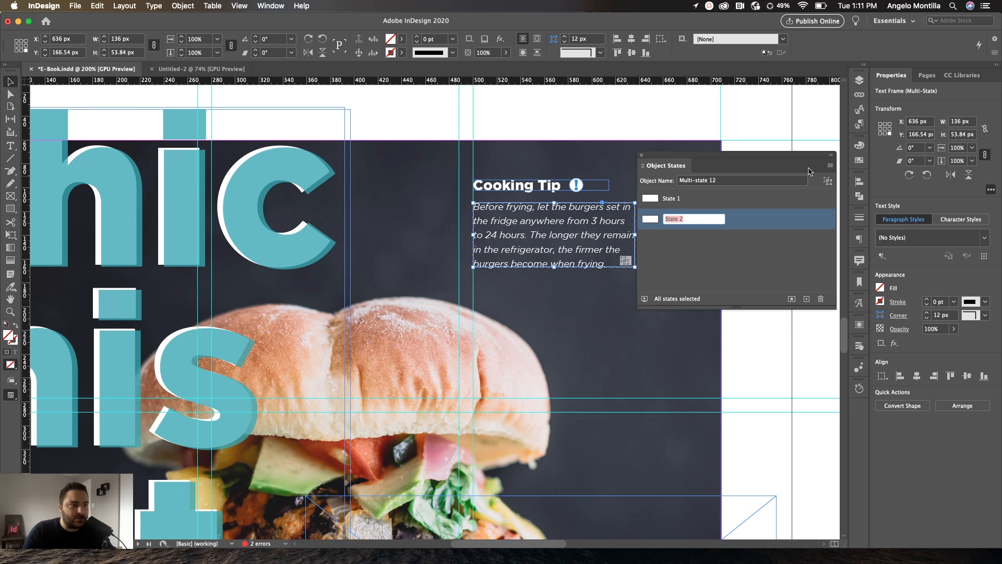
pyautogui.click(829, 166)
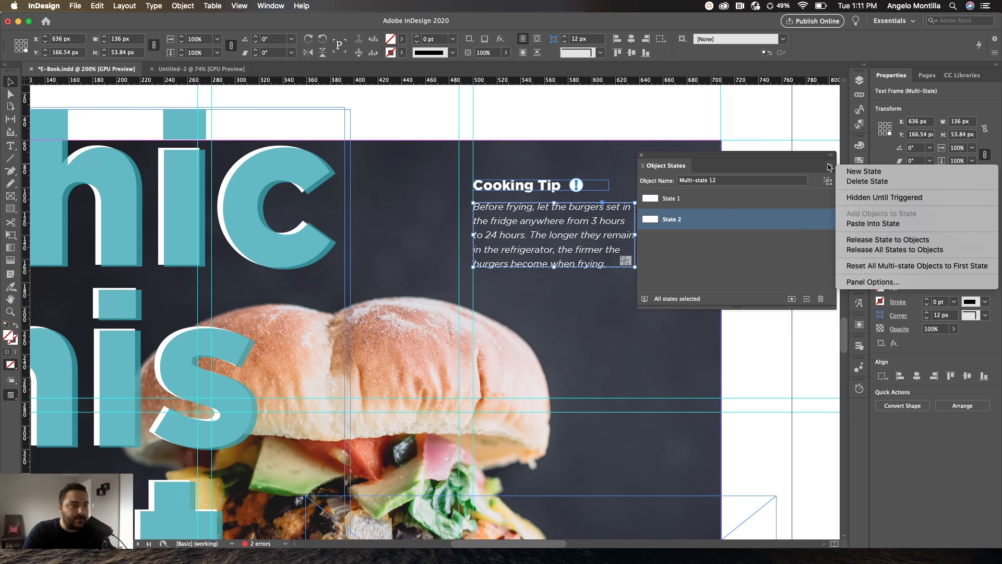
pyautogui.click(894, 198)
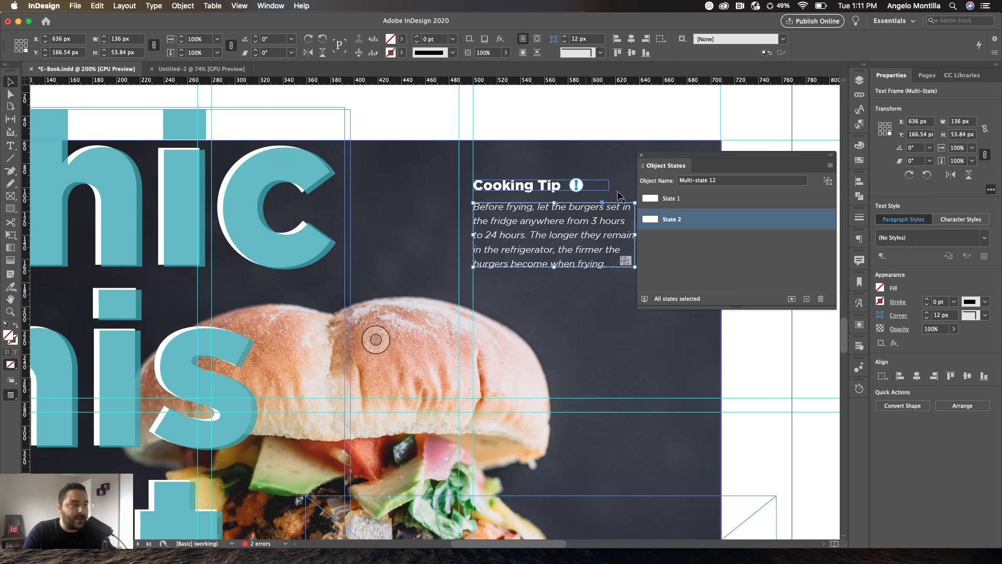
# Give the Cooking Tip exclamation button a Go To State action on release or tap that targets State 2 of Multi-state 12
pyautogui.click(861, 352)
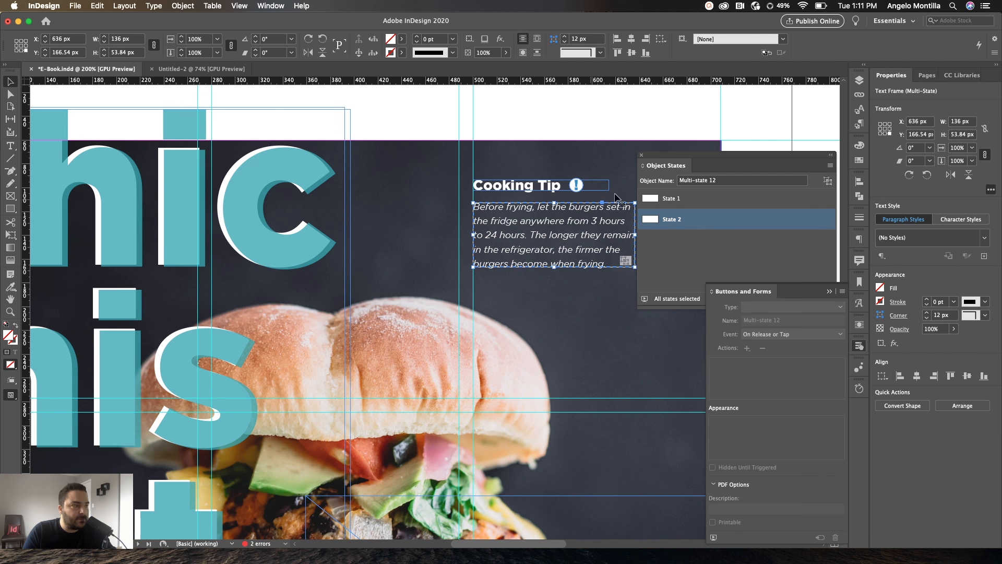
pyautogui.moveTo(793, 160); pyautogui.dragTo(859, 411)
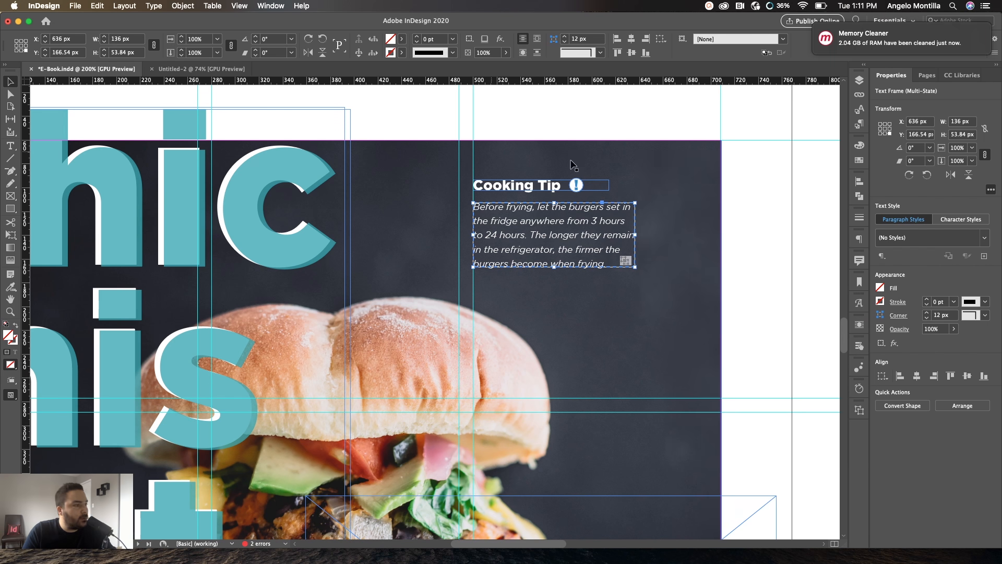
pyautogui.click(757, 213)
pyautogui.scroll(2, 601, 204)
pyautogui.click(556, 175)
pyautogui.click(860, 346)
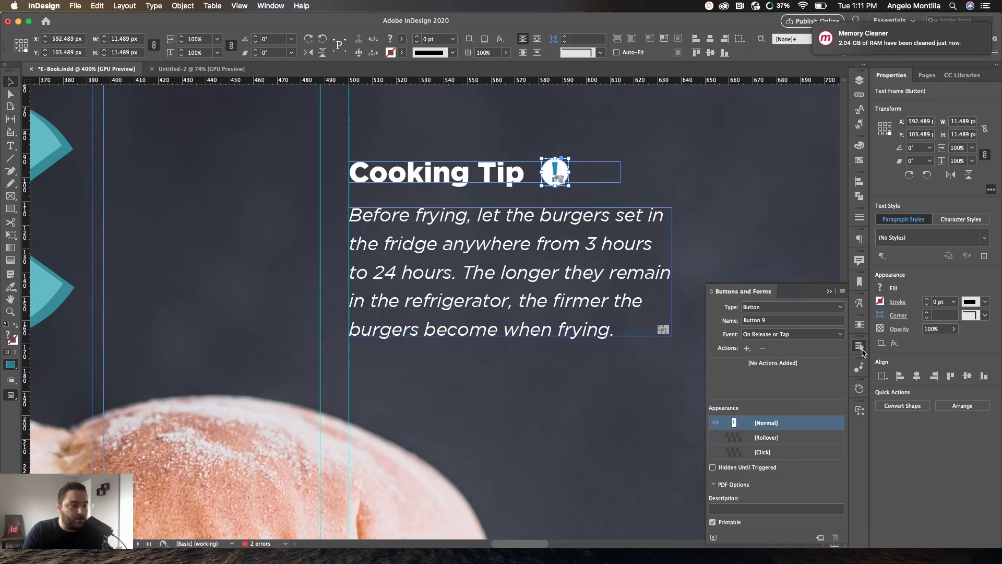
pyautogui.moveTo(812, 293); pyautogui.dragTo(789, 132)
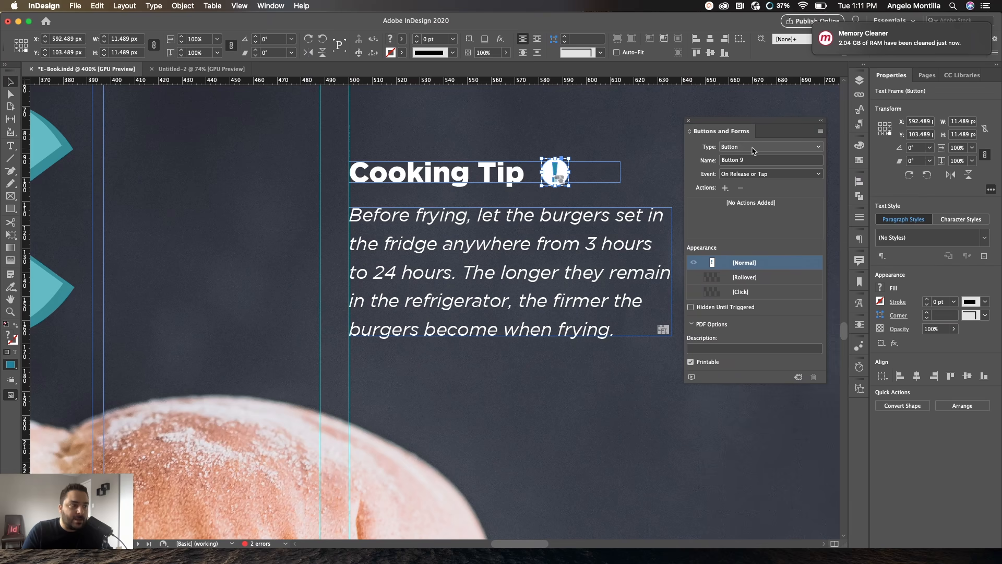
pyautogui.click(724, 188)
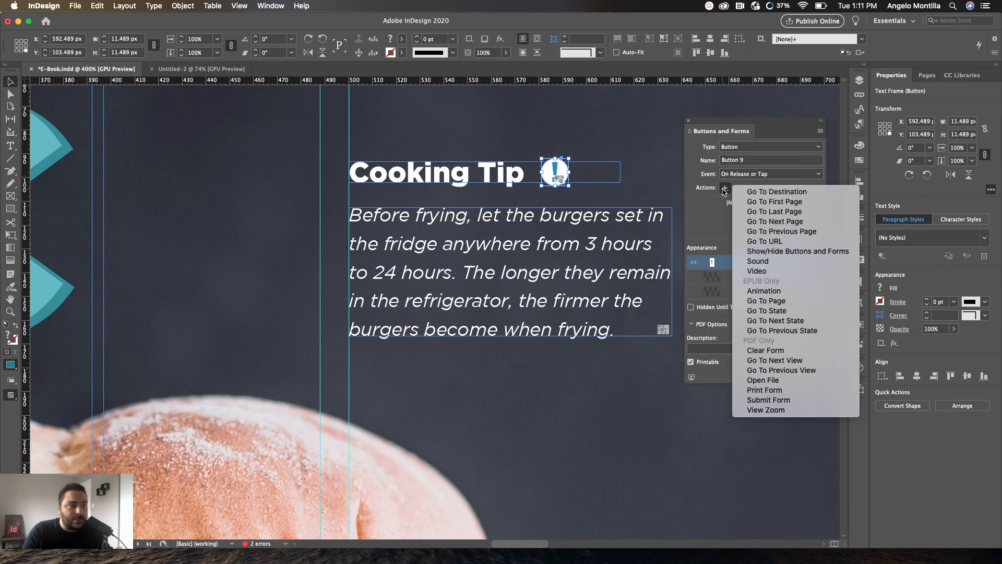
pyautogui.click(792, 313)
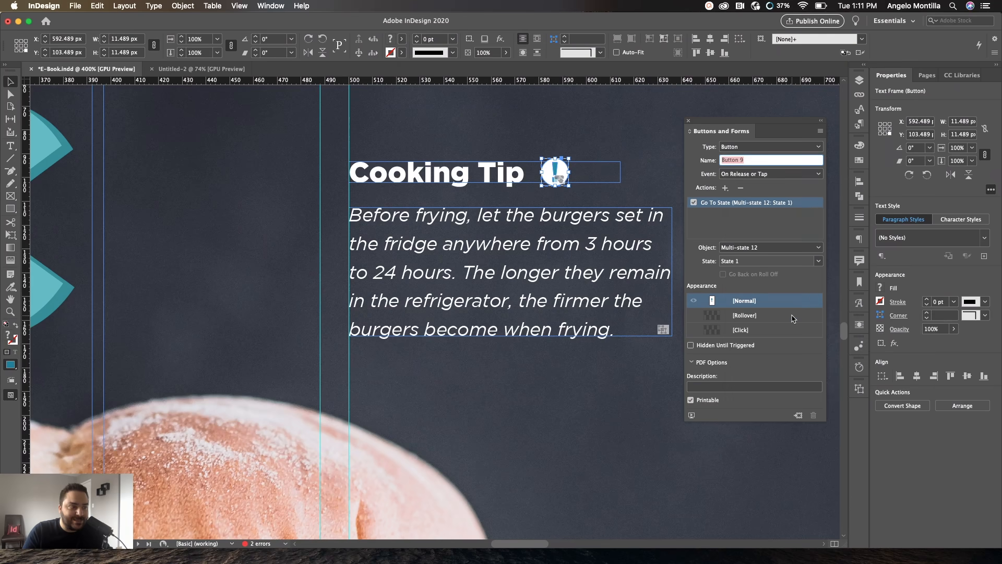
pyautogui.click(818, 261)
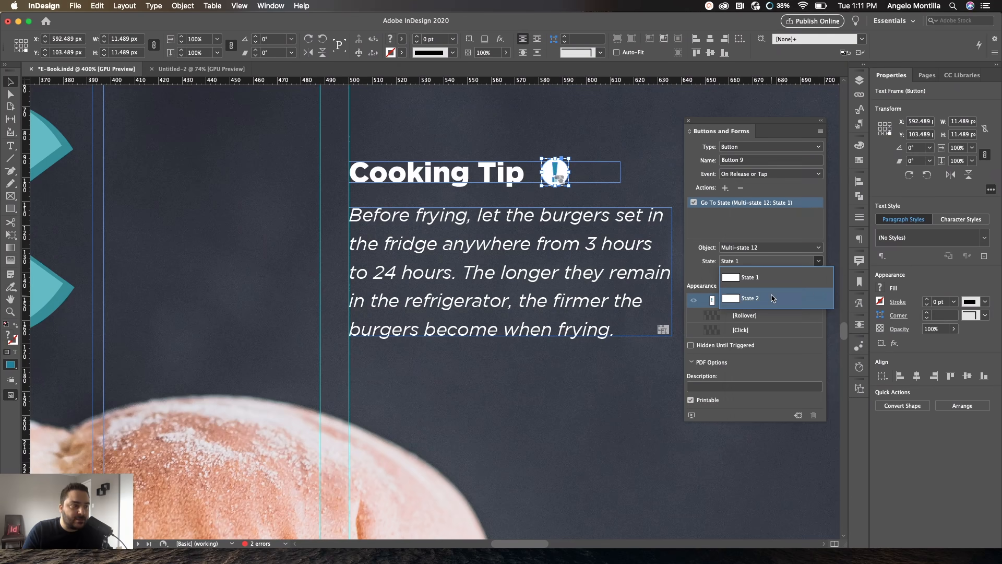
pyautogui.click(773, 298)
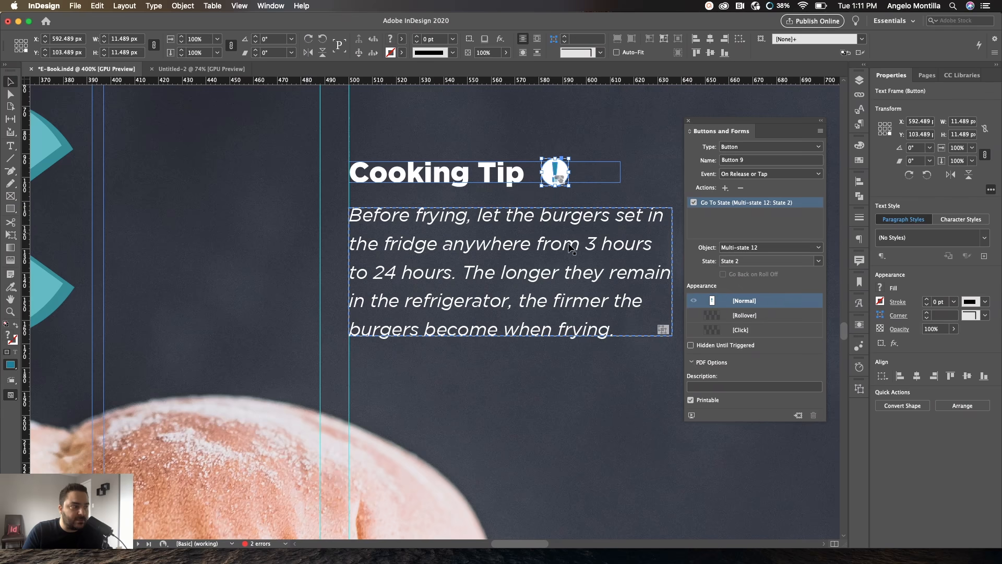
# Preview the burger and yoga spread's EPUB interactivity, test the Cooking Tip exclamation button and close the preview
pyautogui.click(691, 415)
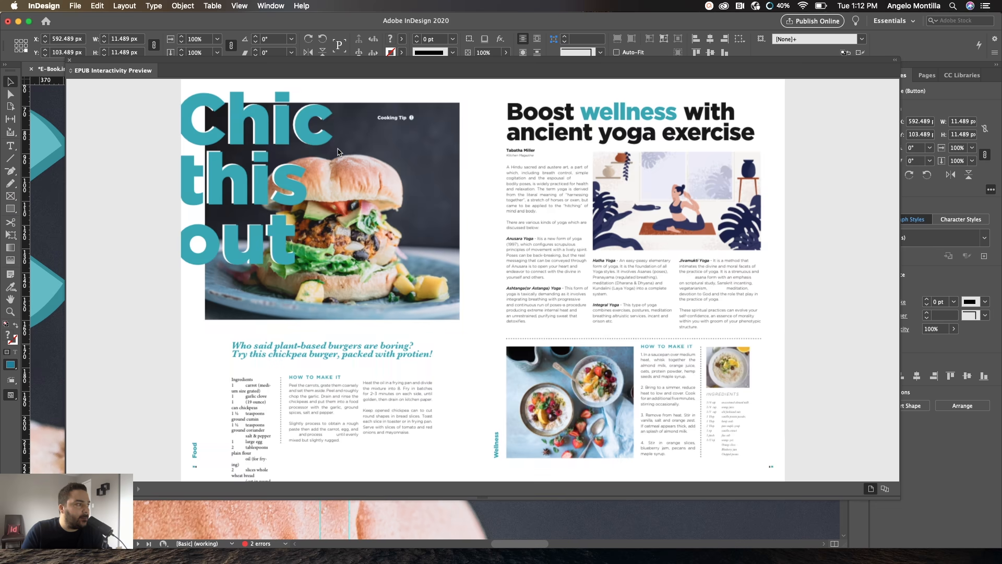
pyautogui.click(412, 118)
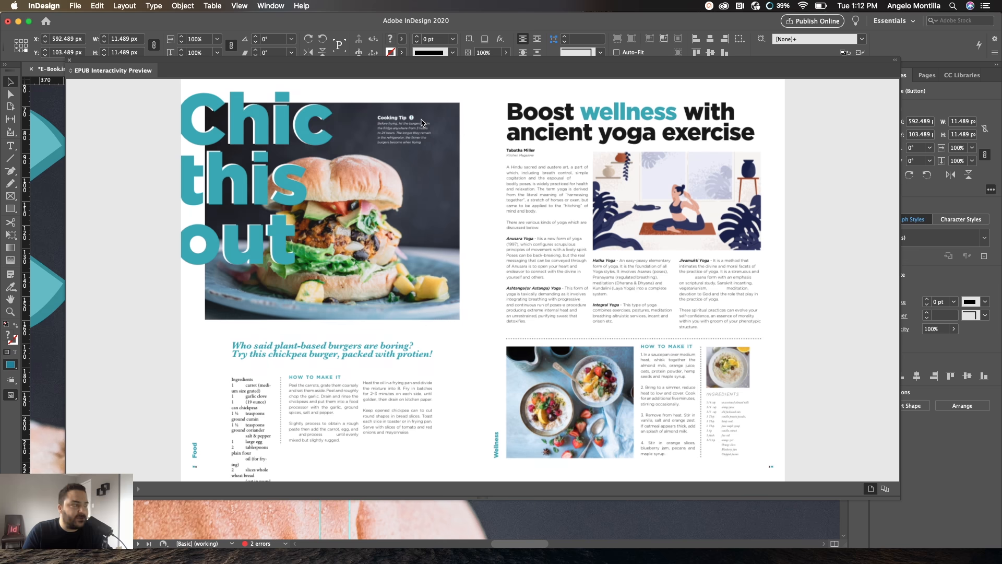
pyautogui.click(69, 61)
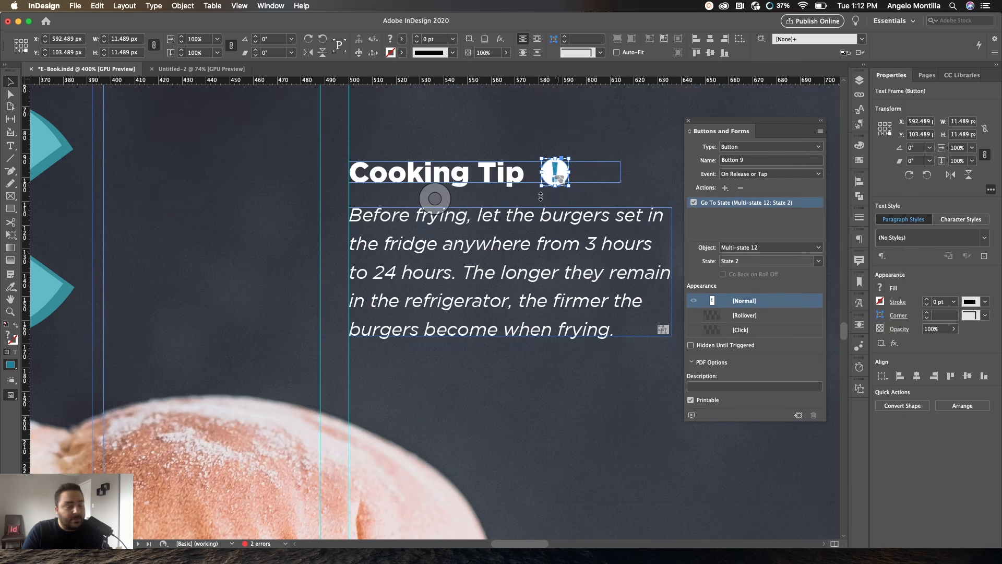
# Select all text in the Ingredients frame of the chickpea burger recipe and put away the button settings
pyautogui.press('super+minus')
pyautogui.moveTo(419, 396); pyautogui.dragTo(546, 199)
pyautogui.press('super+minus')
pyautogui.press('super+minus')
pyautogui.scroll(-10, 363, 308)
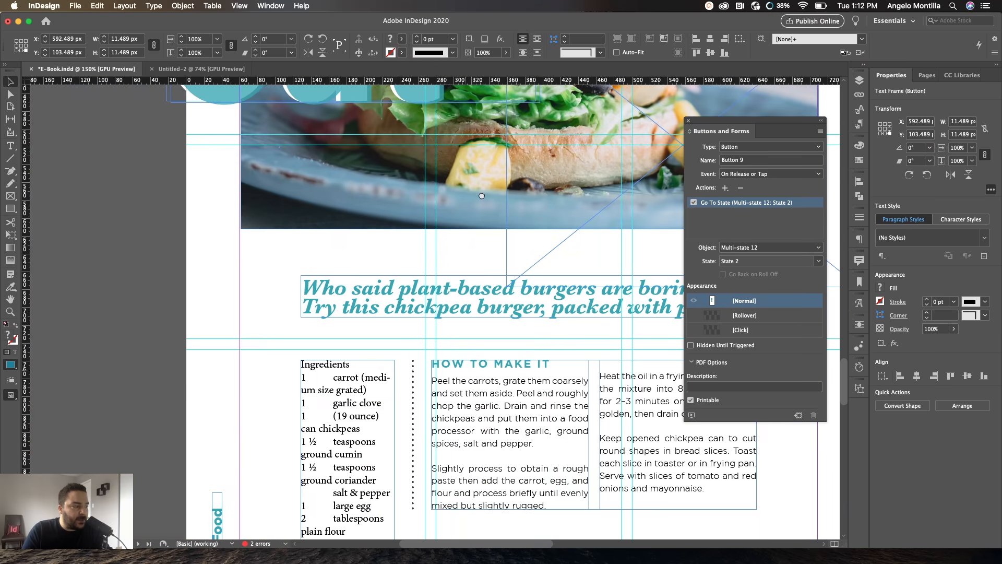
pyautogui.press('super+equal')
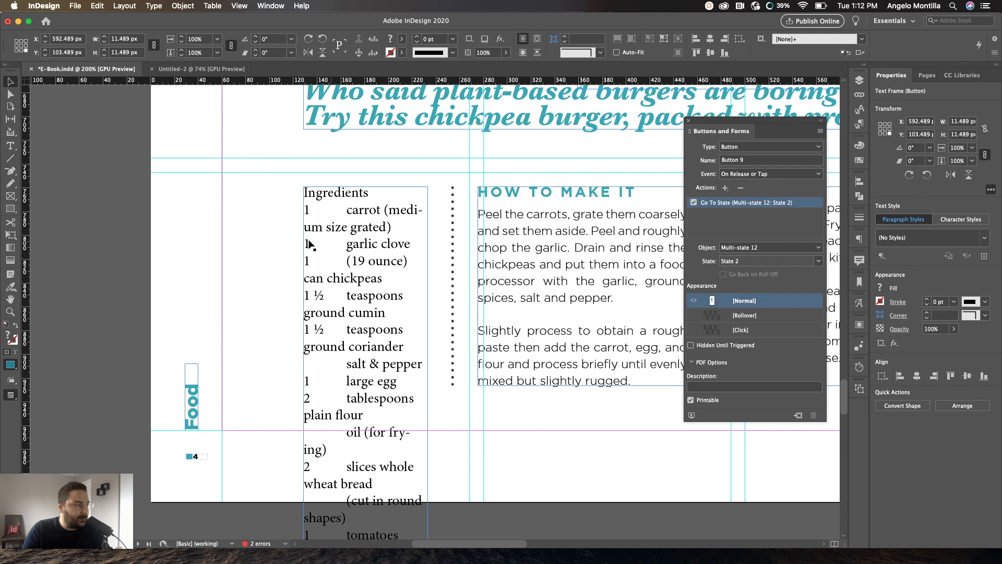
pyautogui.press('super+equal')
pyautogui.press('super+equal')
pyautogui.press('super+minus')
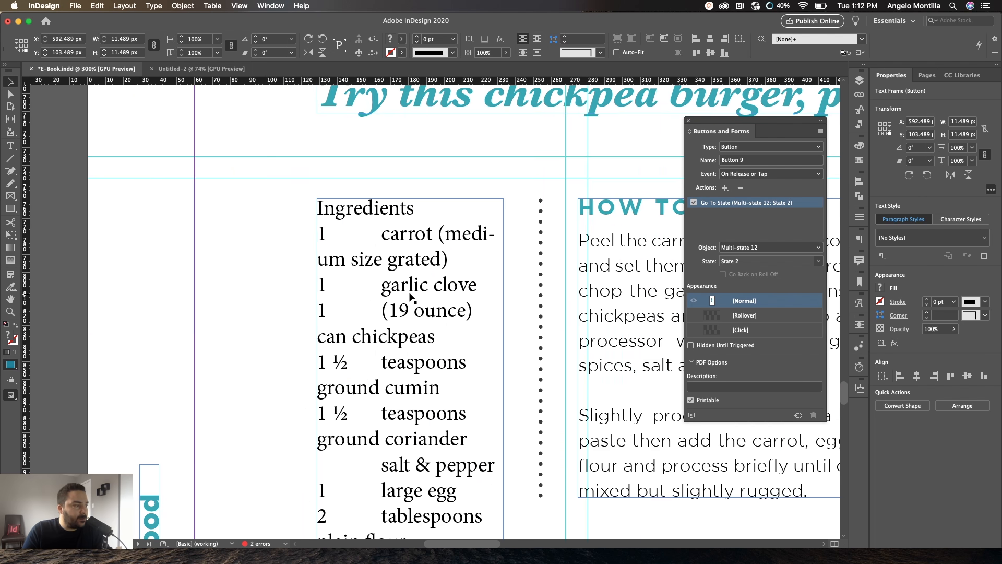
pyautogui.doubleClick(409, 292)
pyautogui.press('super+a')
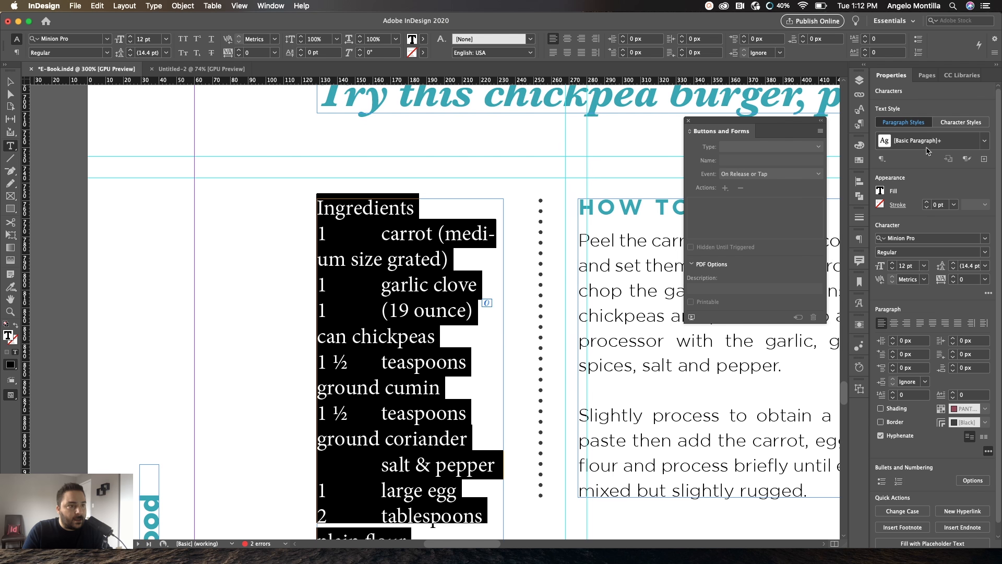
pyautogui.click(984, 141)
pyautogui.moveTo(781, 126); pyautogui.dragTo(860, 409)
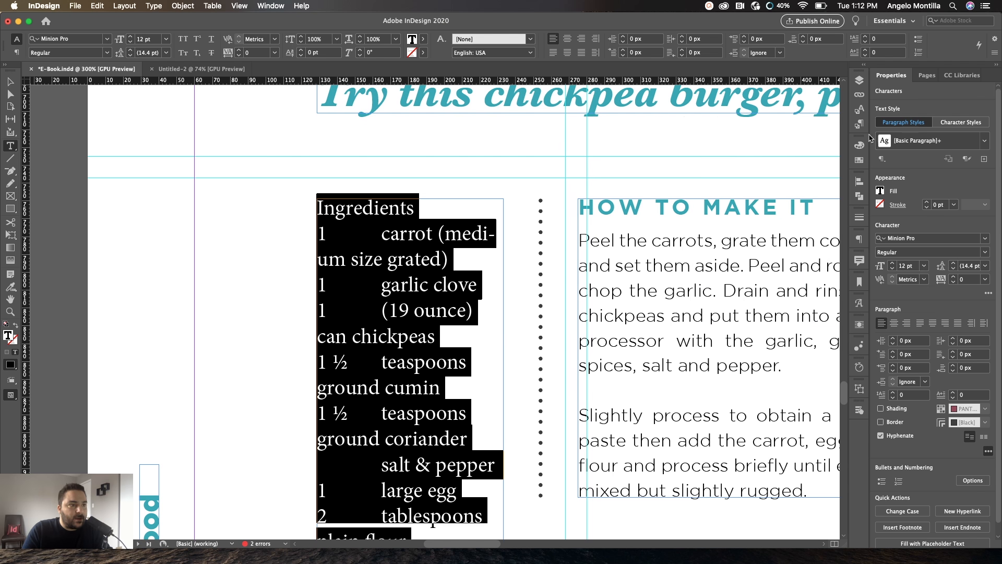
# Show the Paragraph Styles as a floating list beside the Ingredients text frame
pyautogui.click(859, 125)
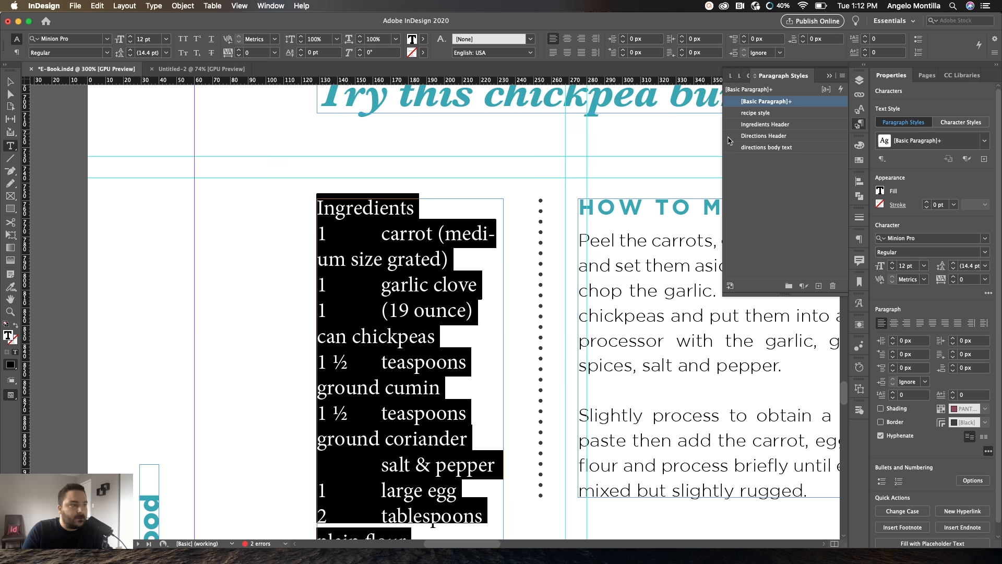
pyautogui.click(269, 6)
pyautogui.moveTo(277, 238)
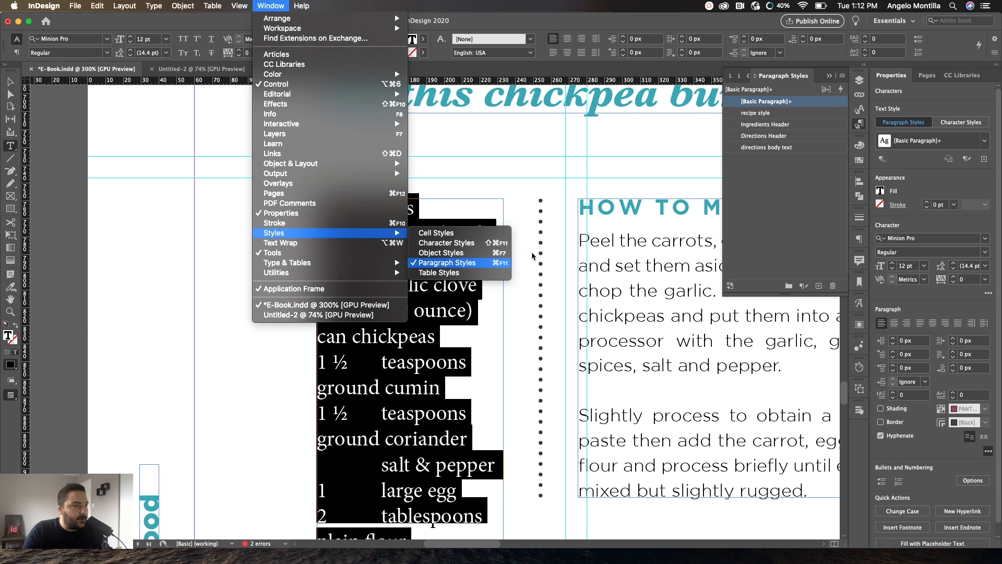
pyautogui.click(798, 78)
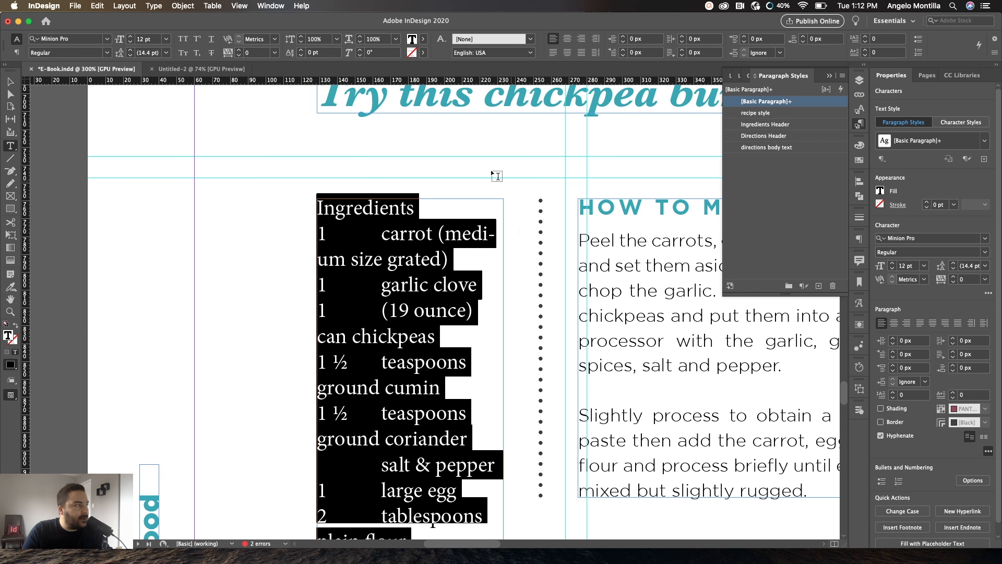
pyautogui.press('Escape')
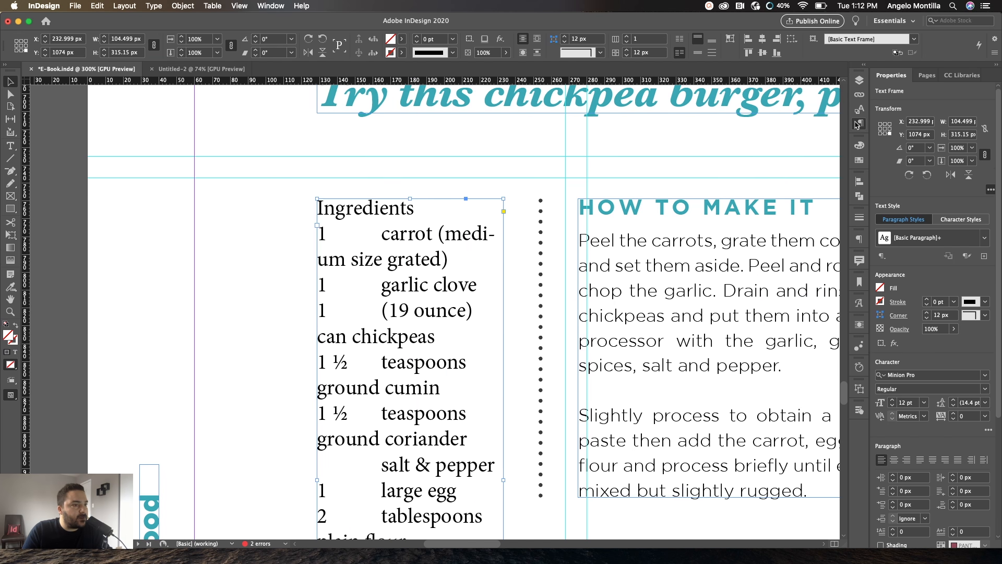
pyautogui.click(859, 124)
pyautogui.moveTo(776, 79); pyautogui.dragTo(560, 204)
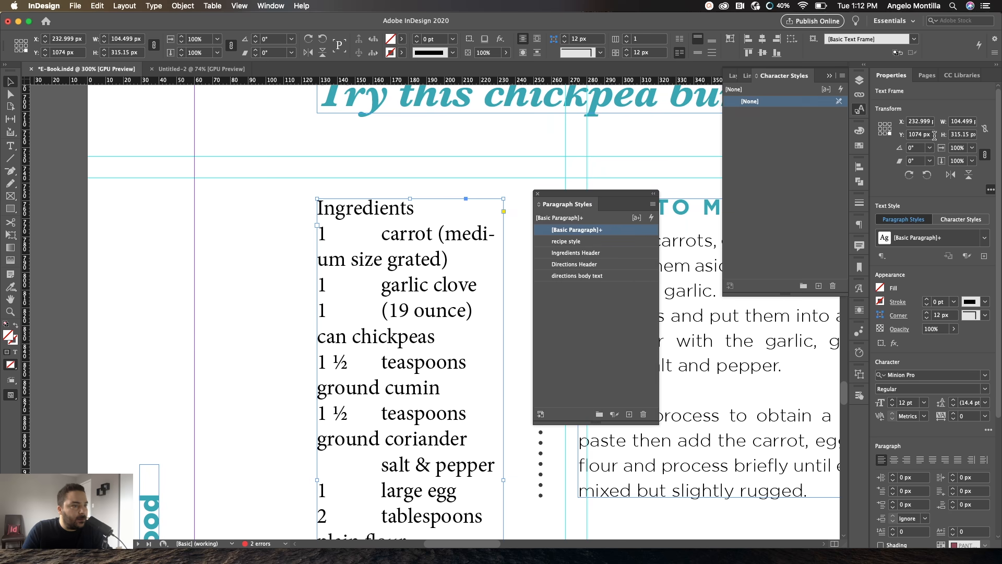
# Check which paragraph style the carrot line of the ingredients uses and which styles are available
pyautogui.doubleClick(361, 241)
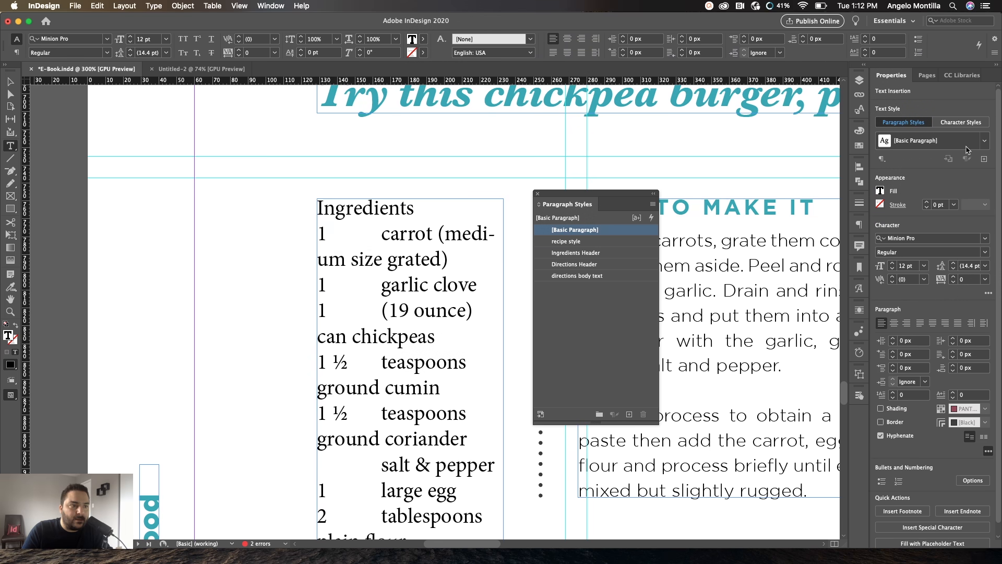
pyautogui.click(984, 142)
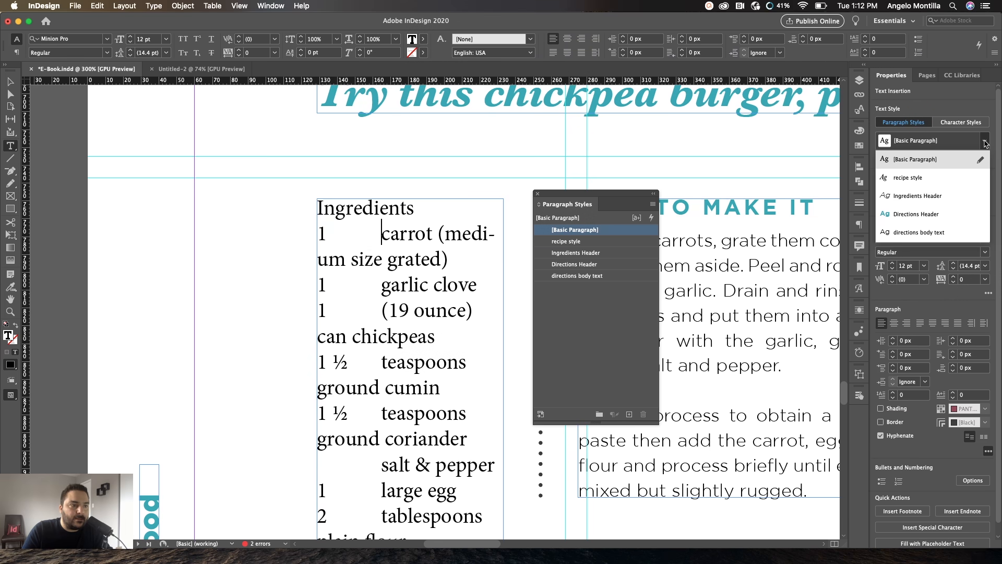
pyautogui.click(984, 142)
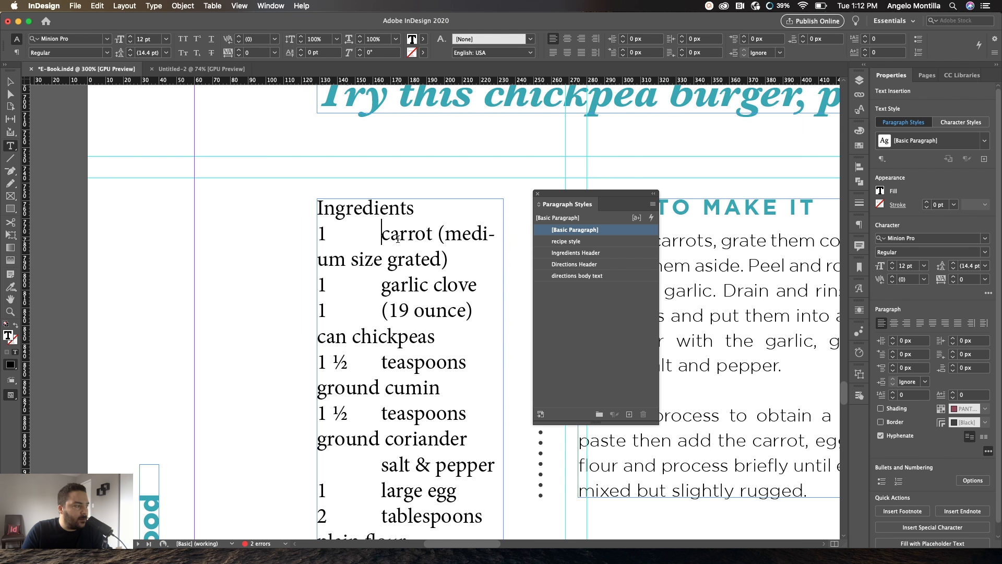
pyautogui.scroll(-1, 398, 238)
pyautogui.scroll(-3, 416, 283)
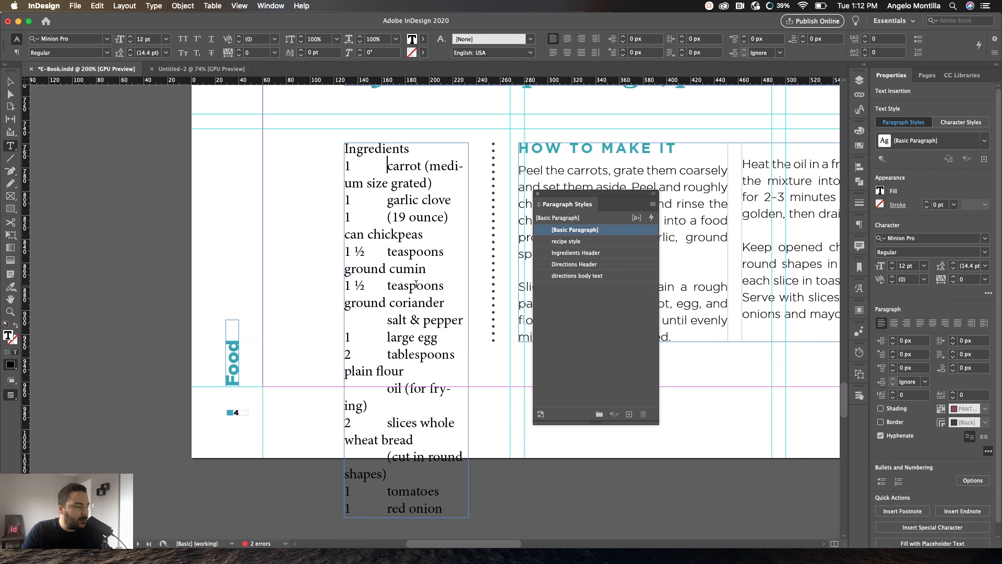
pyautogui.moveTo(445, 501); pyautogui.dragTo(342, 155)
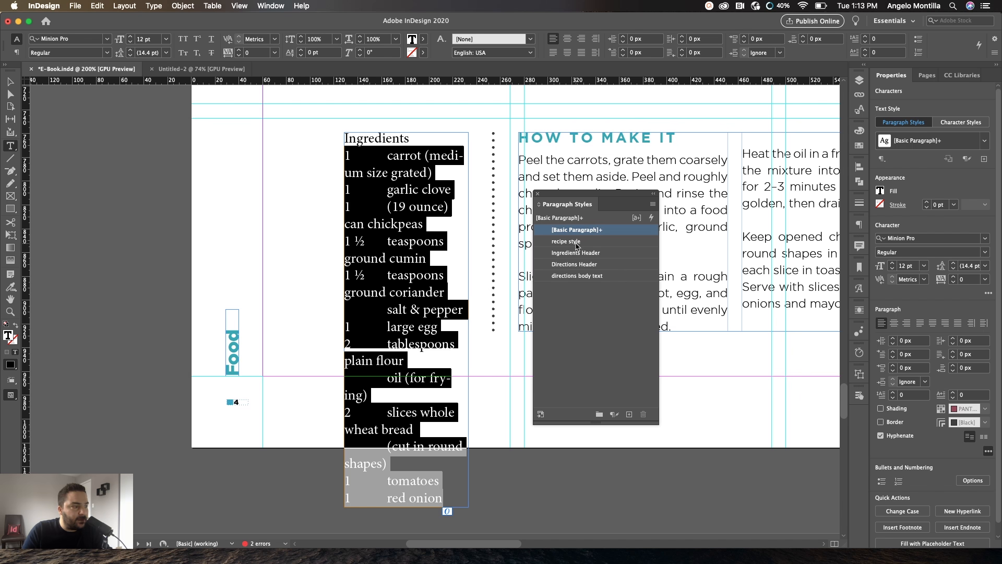
pyautogui.click(10, 82)
pyautogui.click(340, 201)
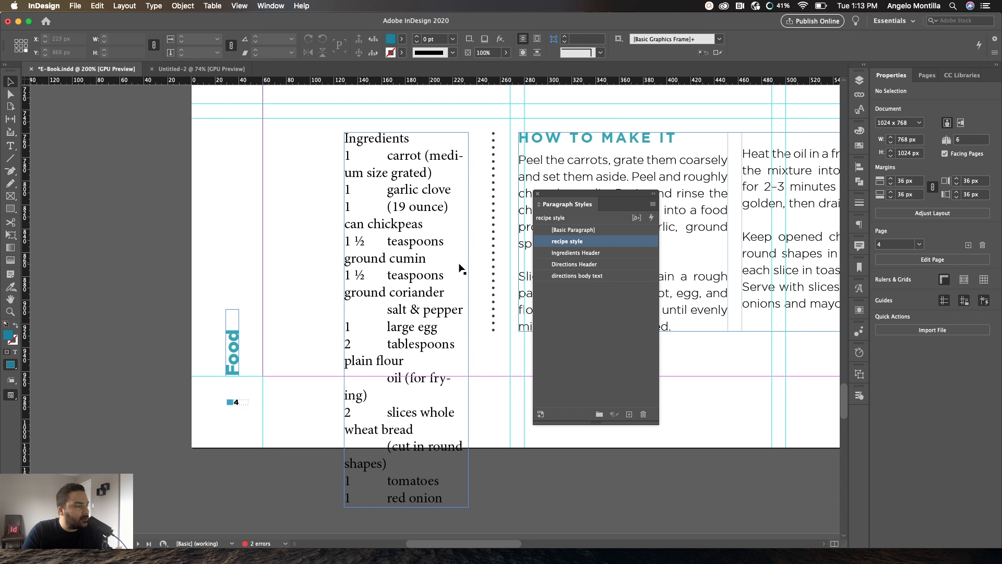
# Clear the style overrides on all ingredient lines below the Ingredients heading by reapplying Basic Paragraph
pyautogui.doubleClick(379, 179)
pyautogui.moveTo(443, 498); pyautogui.dragTo(328, 158)
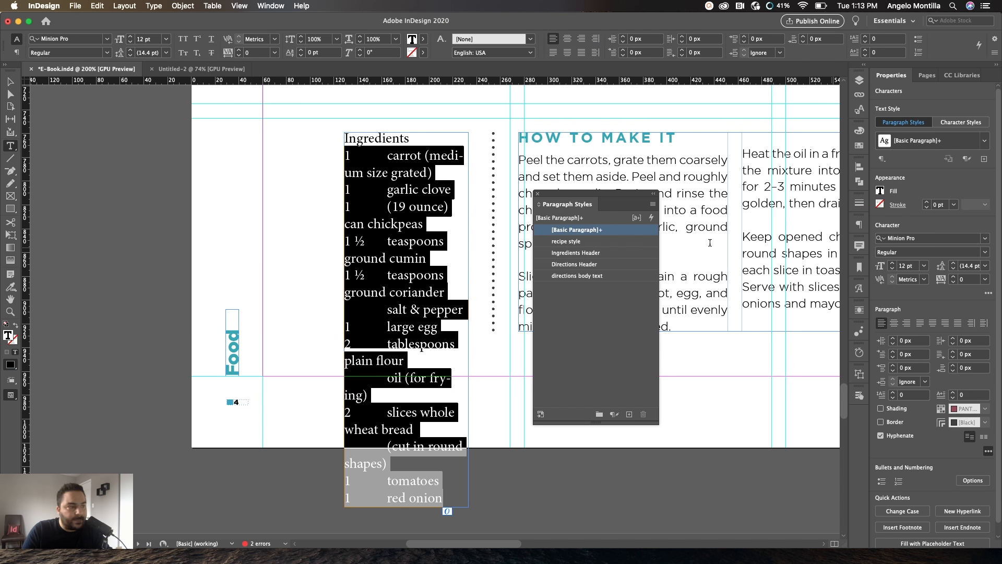
pyautogui.keyDown('alt'); pyautogui.click(576, 230); pyautogui.keyUp('alt')
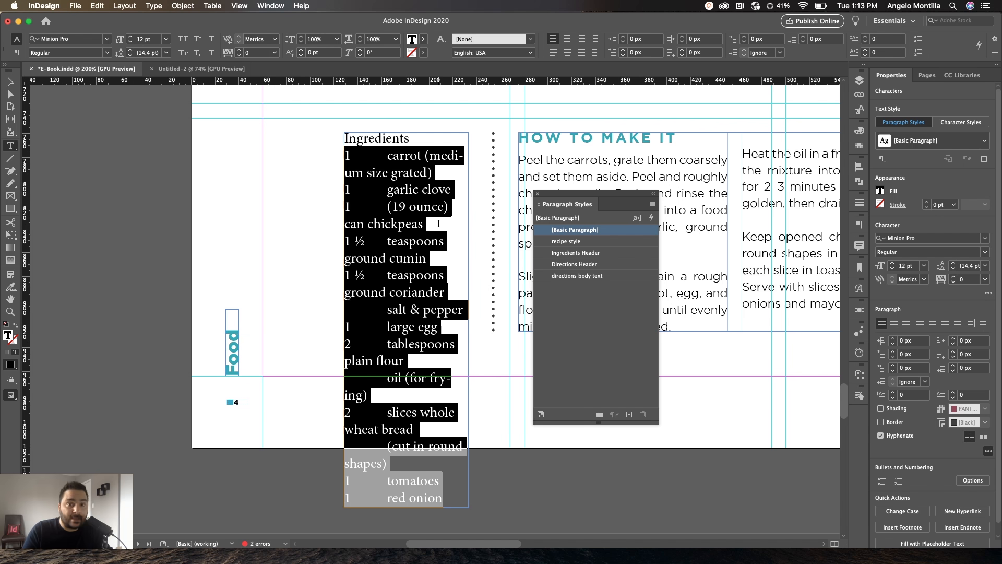
# Format all ingredient lines below the Ingredients heading in Baskerville Italic at 8 pt
pyautogui.click(411, 270)
pyautogui.moveTo(443, 498); pyautogui.dragTo(344, 152)
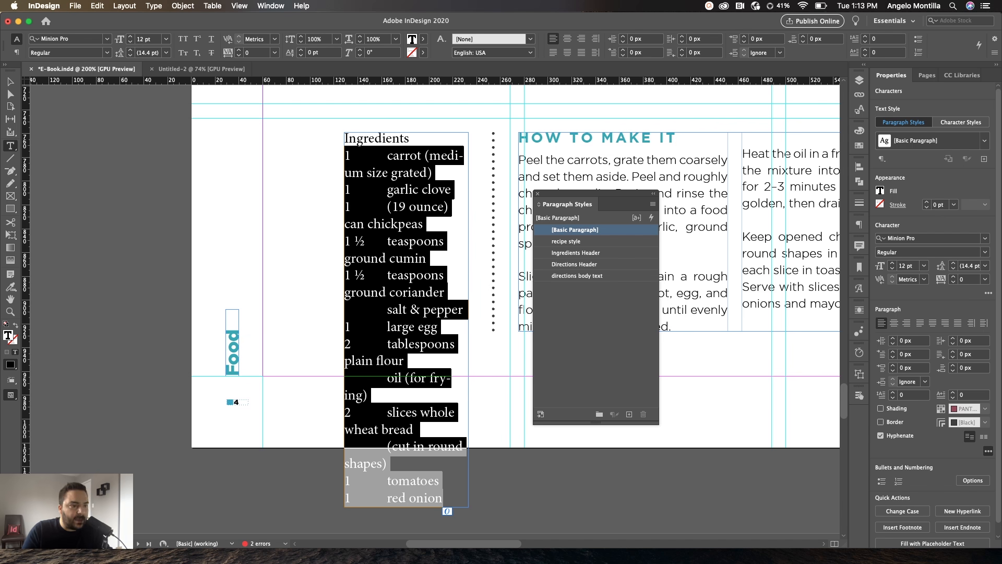
pyautogui.click(68, 39)
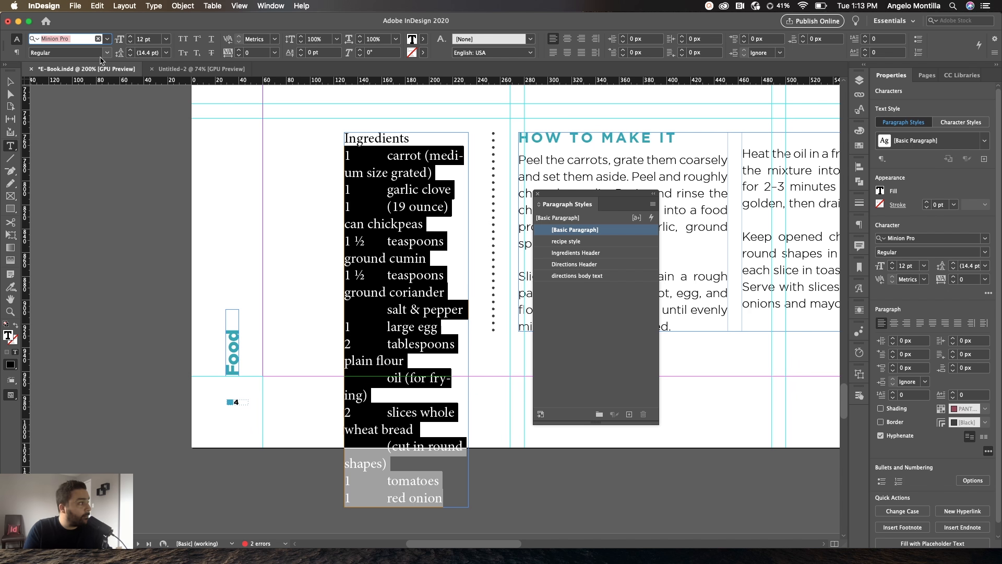
pyautogui.write('basker')
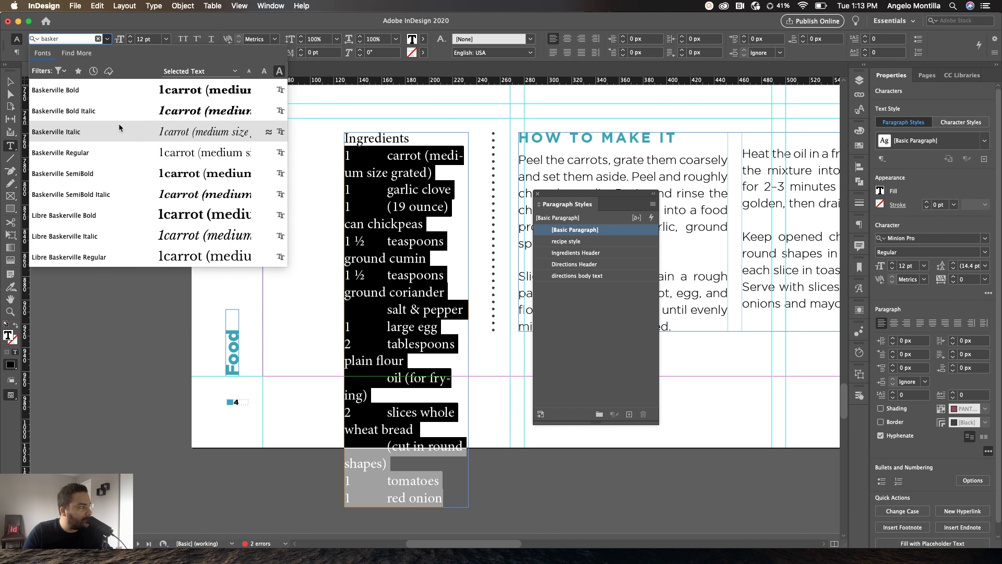
pyautogui.click(107, 132)
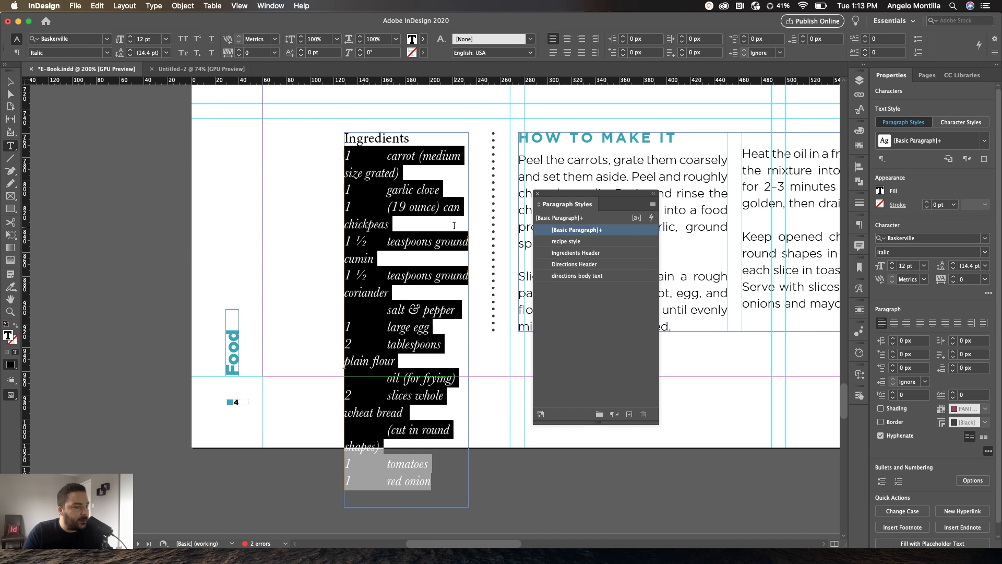
pyautogui.click(131, 42)
pyautogui.click(131, 42)
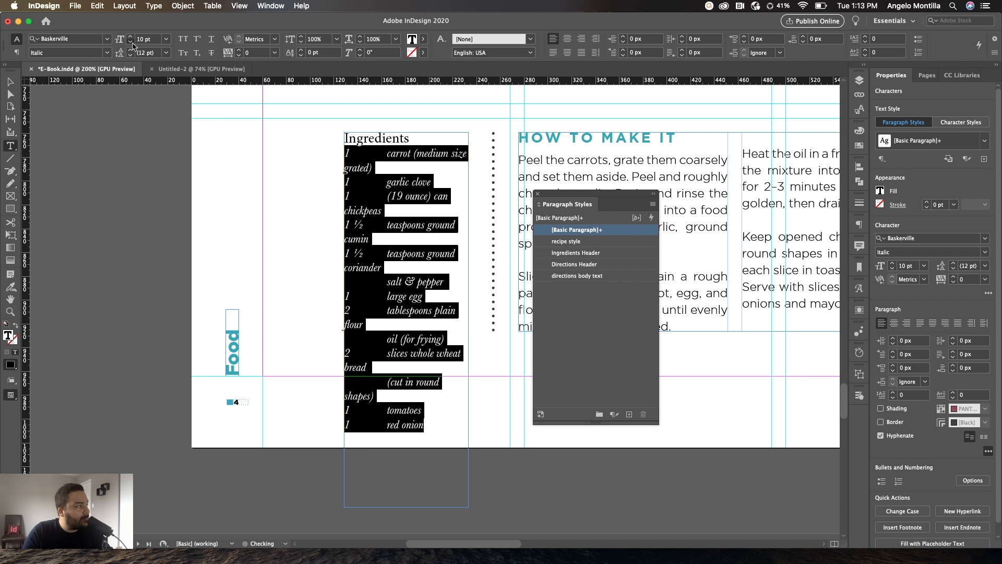
pyautogui.click(131, 42)
pyautogui.click(131, 42)
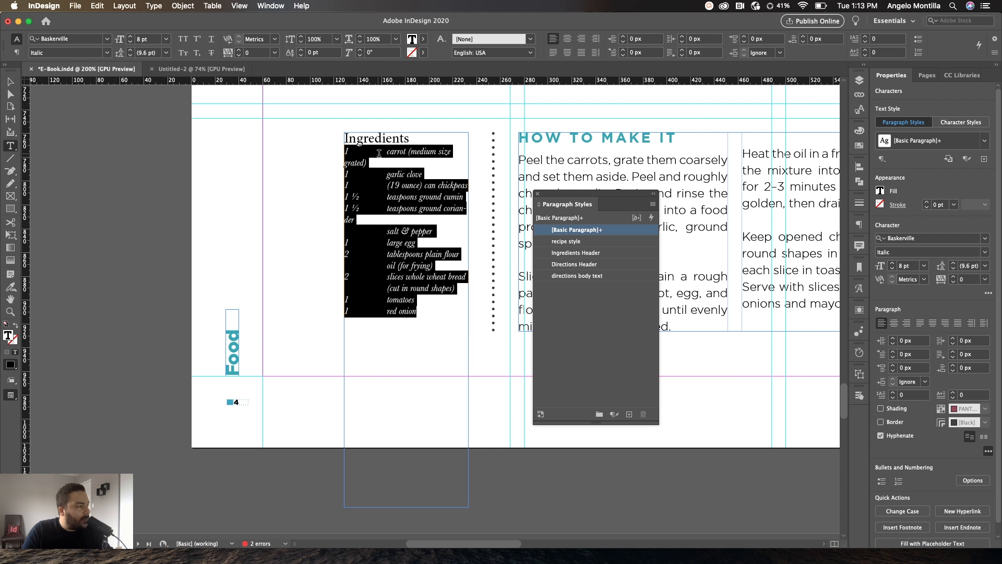
# Set the leading of all ingredient lines below the Ingredients heading to 14 pt
pyautogui.click(131, 50)
pyautogui.click(131, 50)
pyautogui.click(130, 50)
pyautogui.click(130, 50)
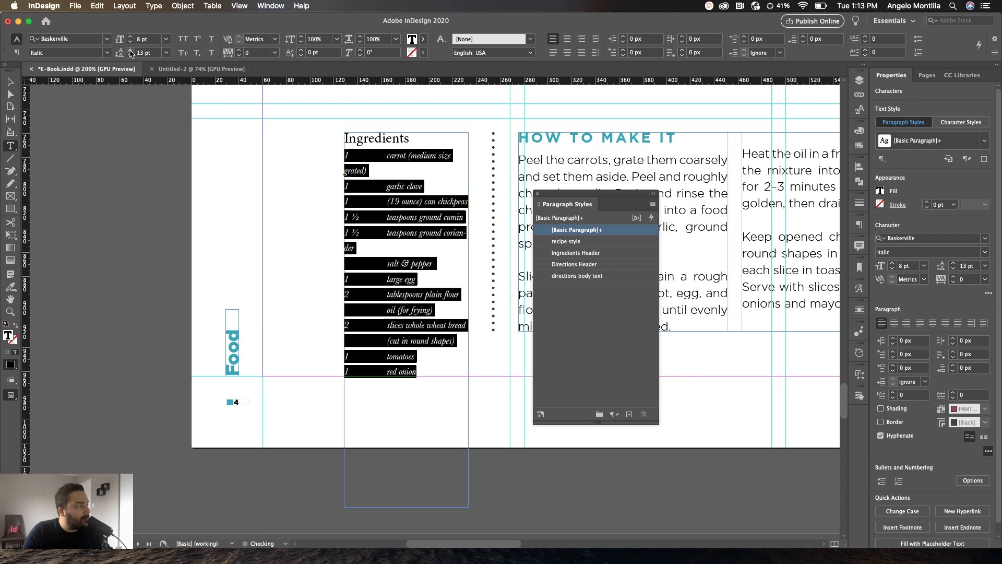
pyautogui.click(131, 50)
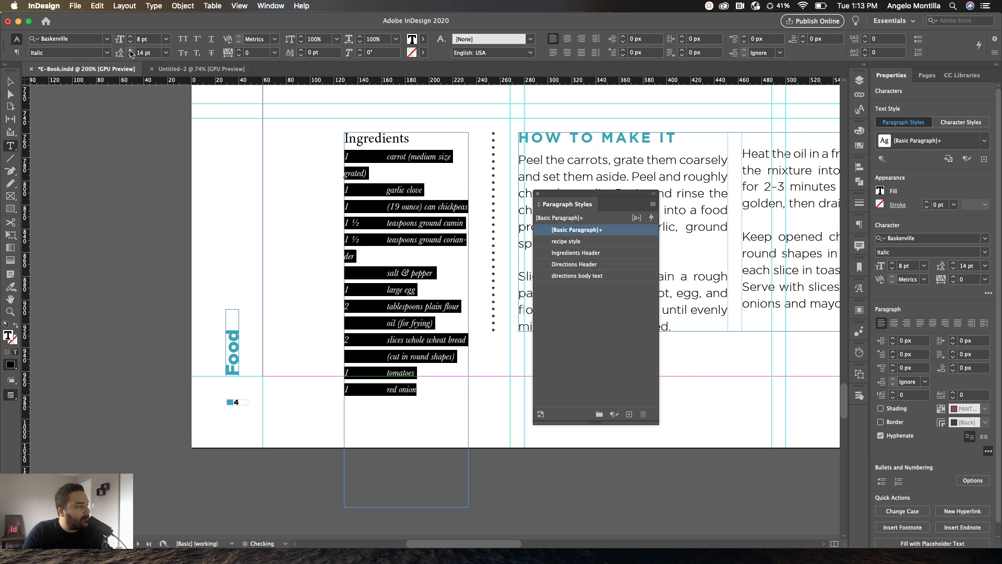
# Show the document's hidden characters to reveal what separates the quantity from the ingredient in the carrot line
pyautogui.click(355, 159)
pyautogui.press('super+equal')
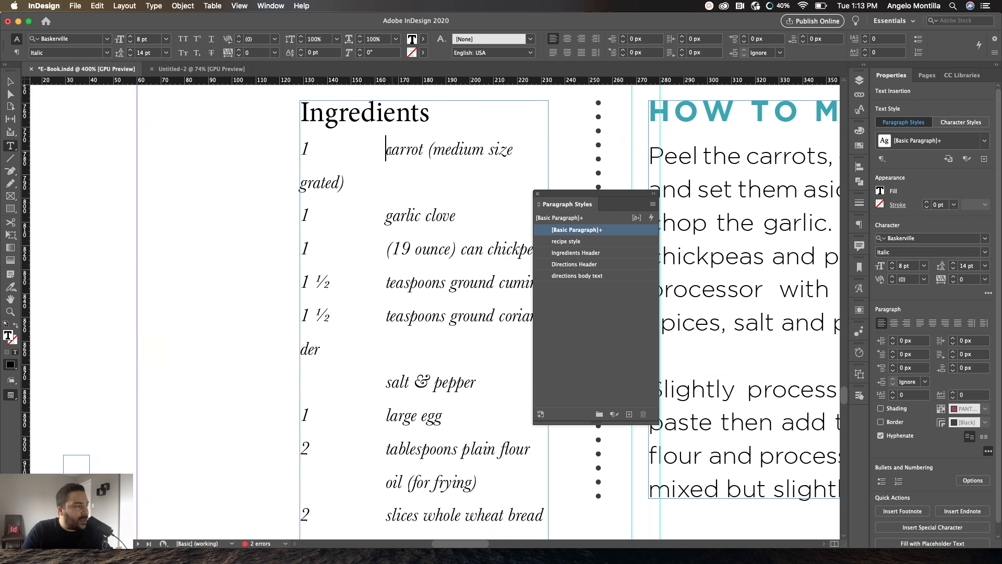
pyautogui.moveTo(380, 153); pyautogui.dragTo(316, 149)
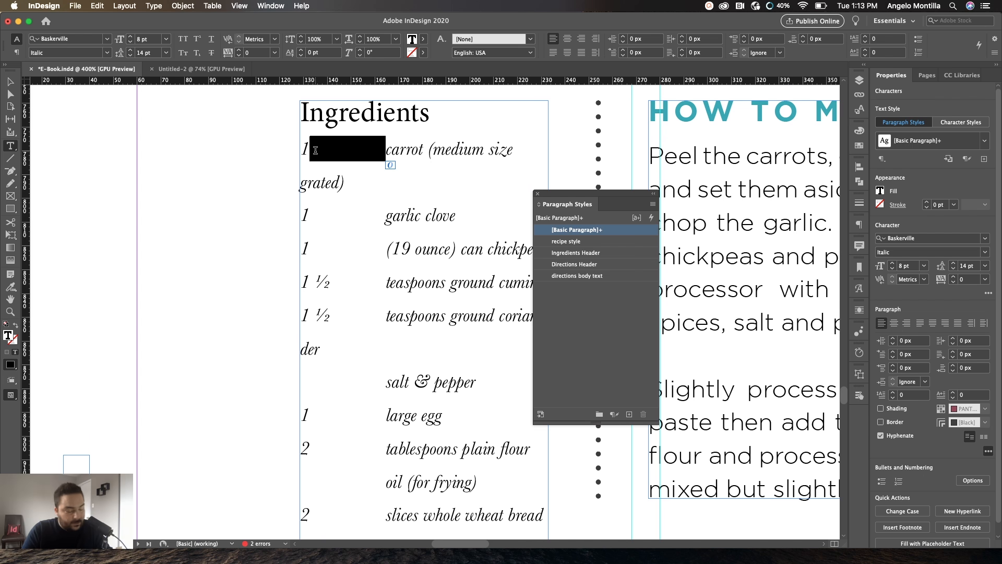
pyautogui.click(10, 81)
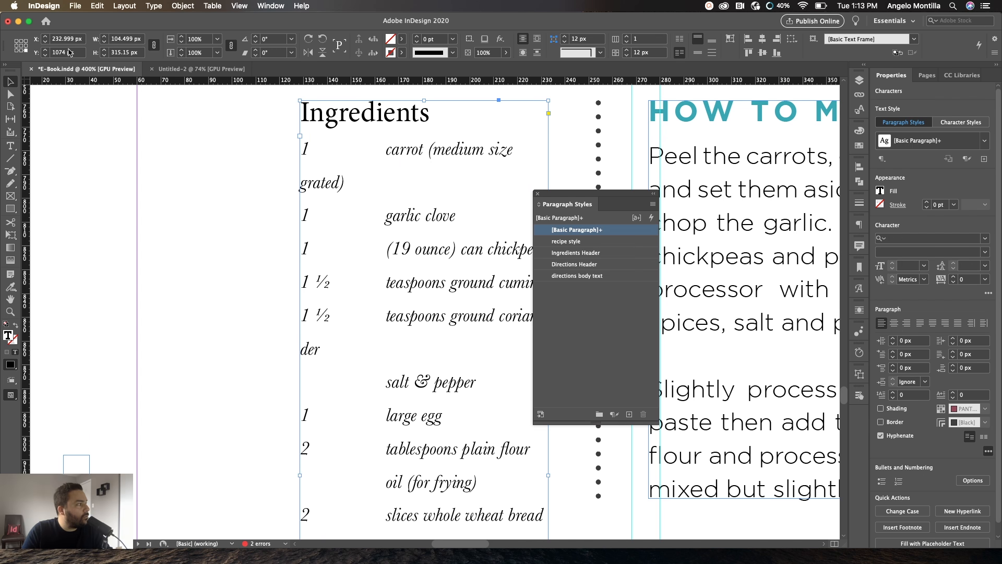
pyautogui.click(181, 6)
pyautogui.moveTo(153, 6)
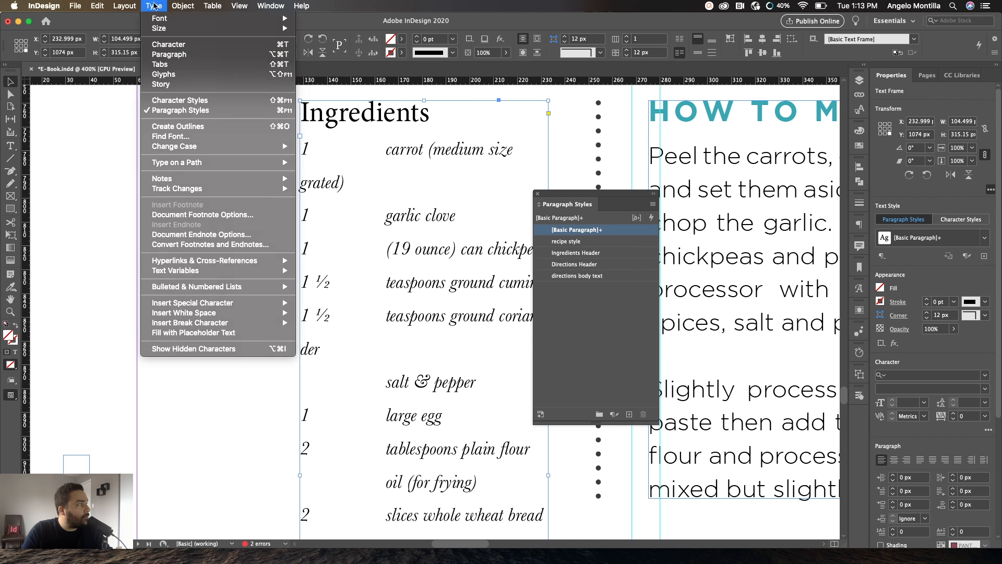
pyautogui.moveTo(182, 290)
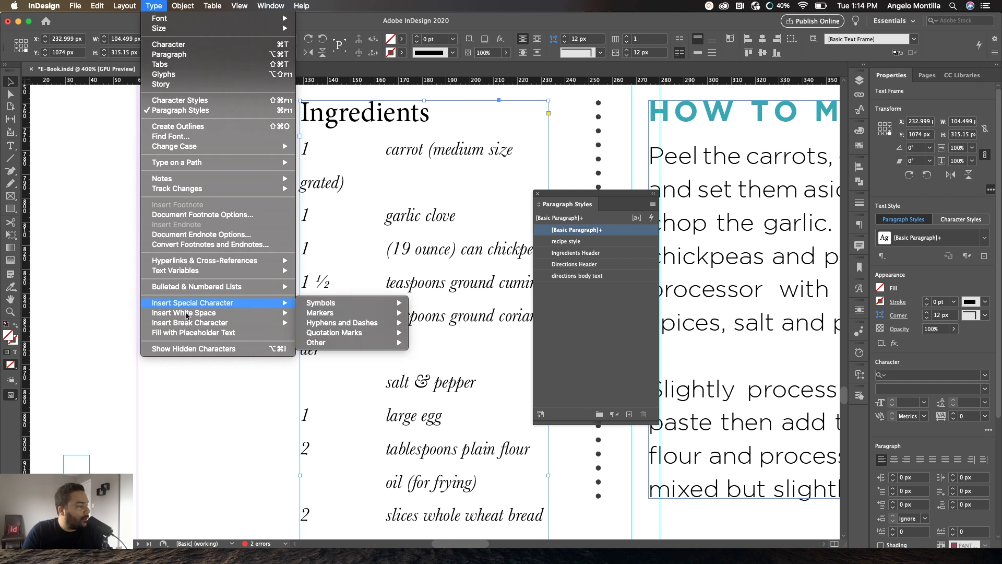
pyautogui.click(193, 349)
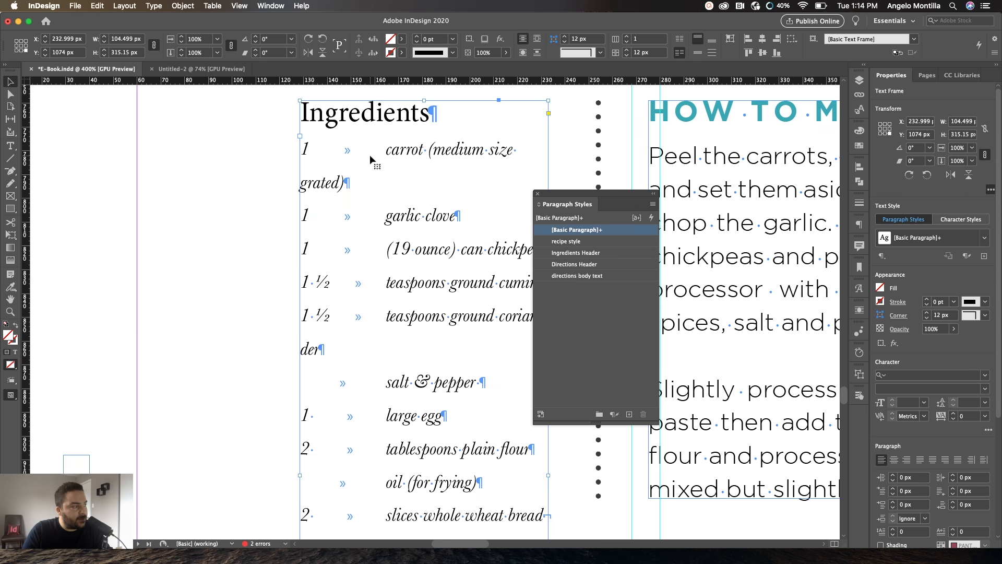
# Delete the tab before "carrot" in the first ingredient line and insert it again
pyautogui.doubleClick(384, 149)
pyautogui.moveTo(385, 150); pyautogui.dragTo(313, 146)
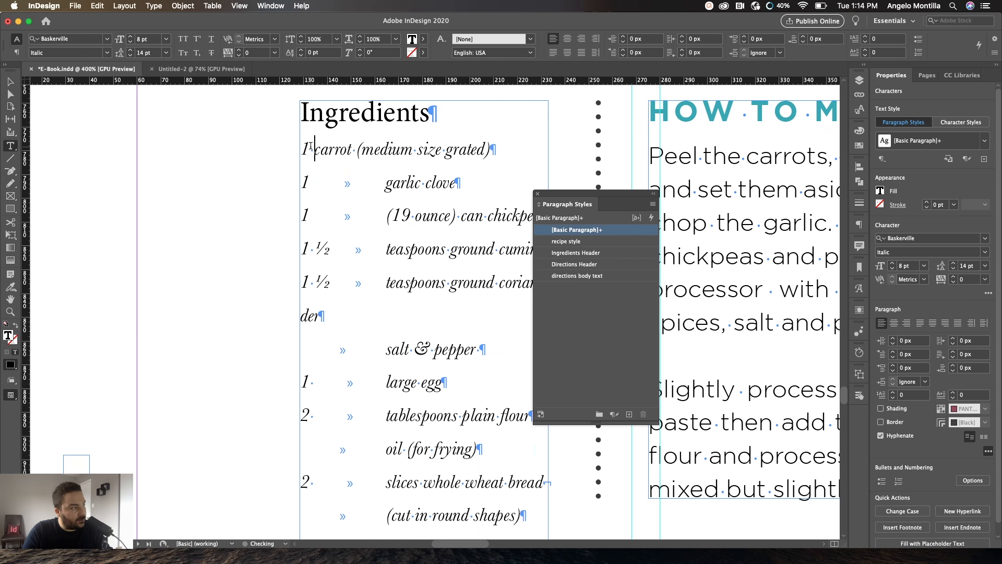
pyautogui.press('BackSpace')
pyautogui.press('Tab')
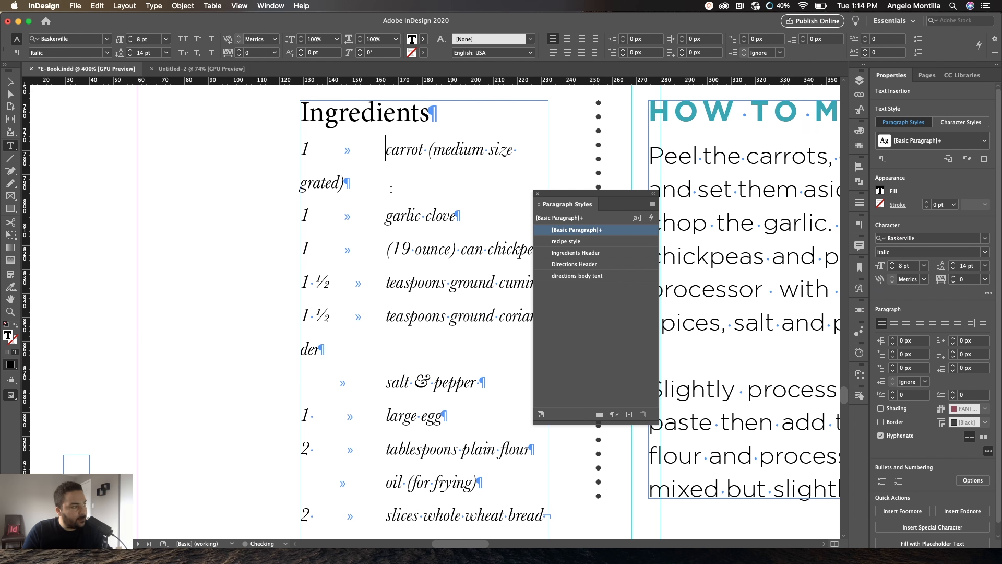
pyautogui.click(9, 82)
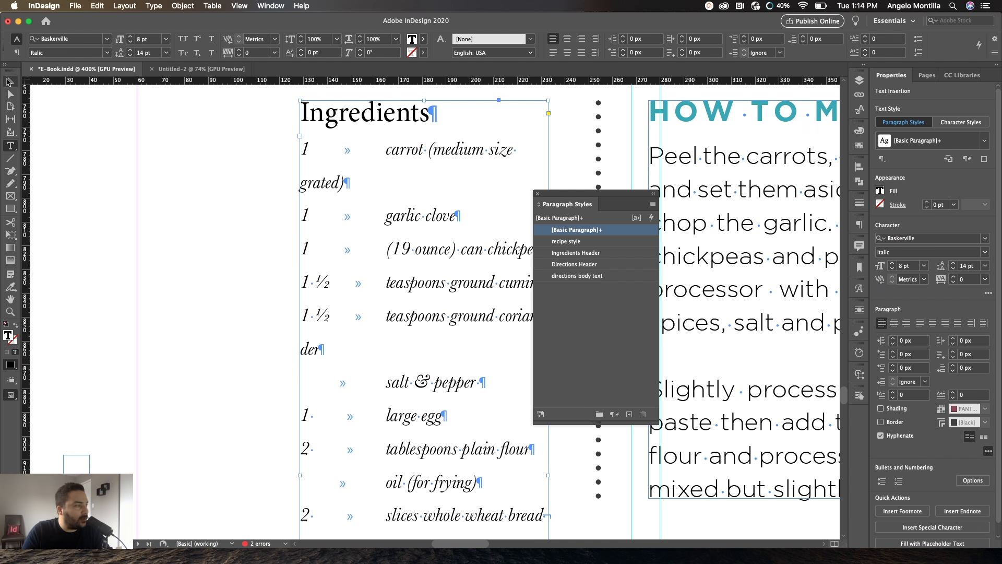
pyautogui.click(229, 215)
# Create a new paragraph style from the formatted ingredient lines below the Ingredients heading
pyautogui.scroll(-2, 229, 215)
pyautogui.moveTo(329, 292); pyautogui.dragTo(305, 271)
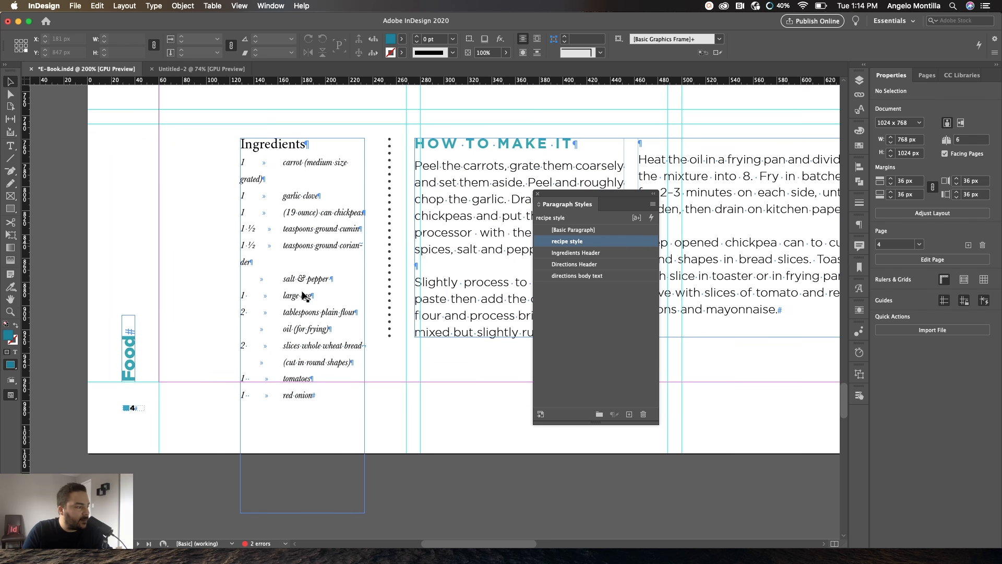
pyautogui.scroll(1, 291, 310)
pyautogui.moveTo(353, 234); pyautogui.dragTo(357, 267)
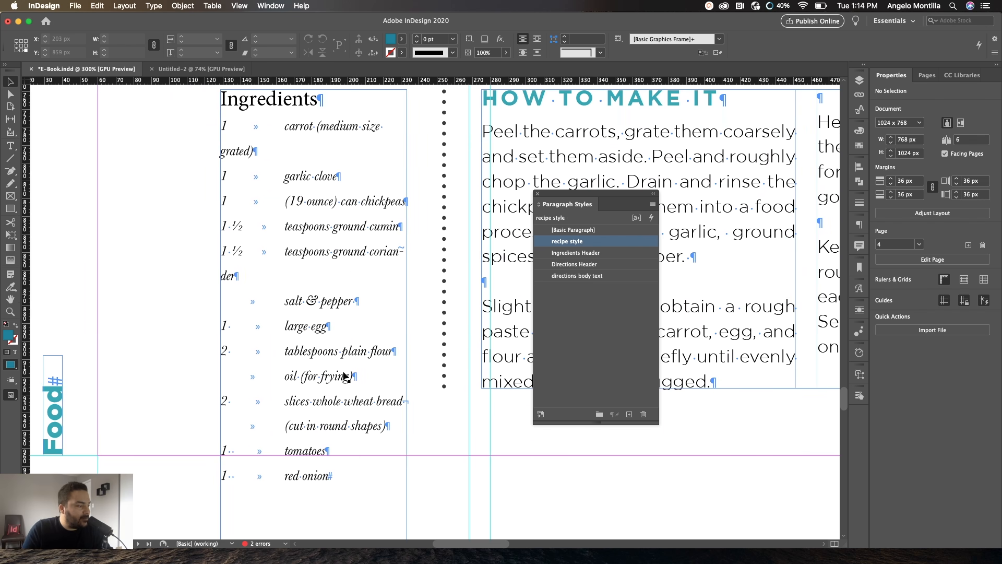
pyautogui.doubleClick(343, 470)
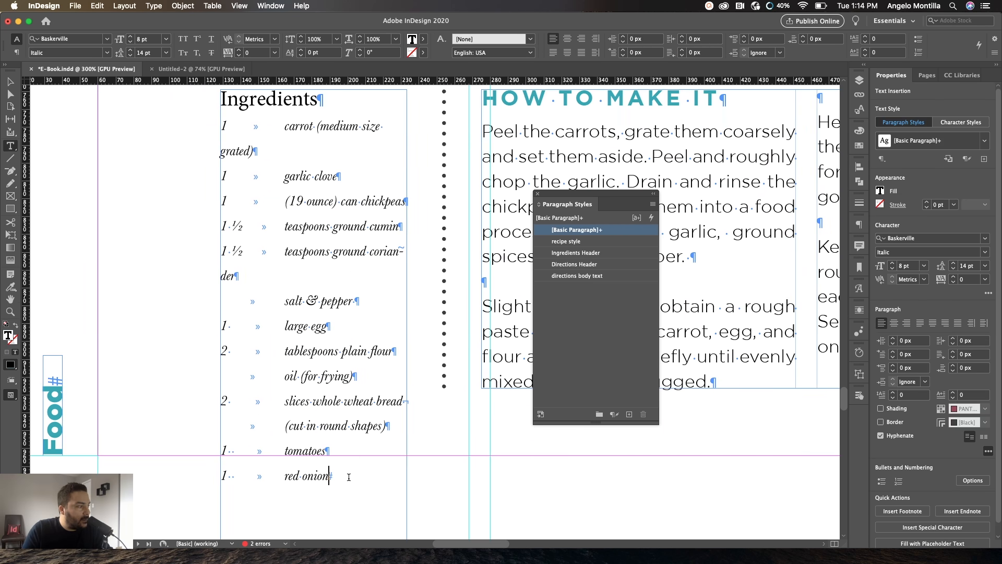
pyautogui.moveTo(348, 479); pyautogui.dragTo(311, 326)
pyautogui.click(311, 326)
pyautogui.moveTo(223, 126); pyautogui.dragTo(331, 465)
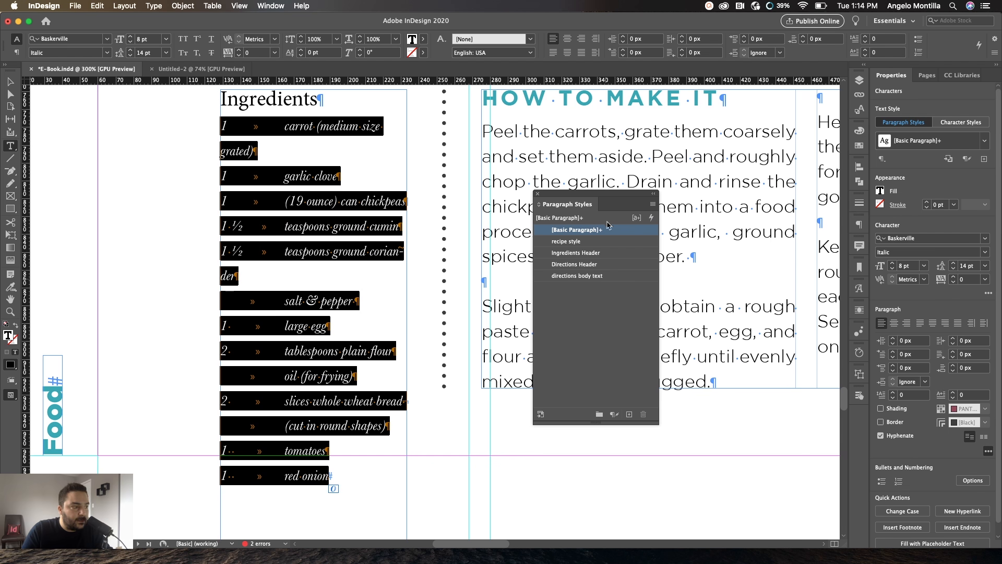
pyautogui.moveTo(615, 193); pyautogui.dragTo(567, 96)
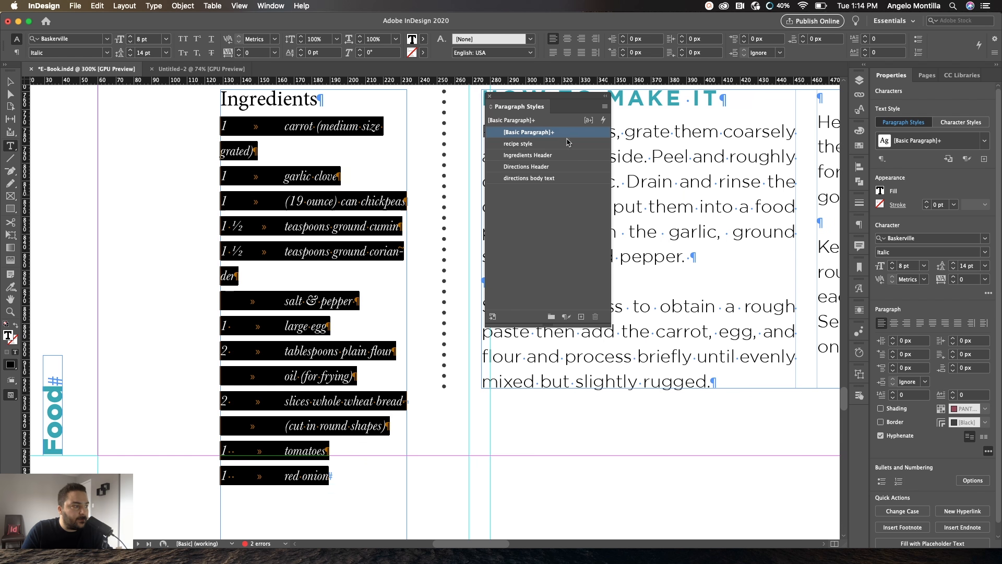
pyautogui.click(581, 317)
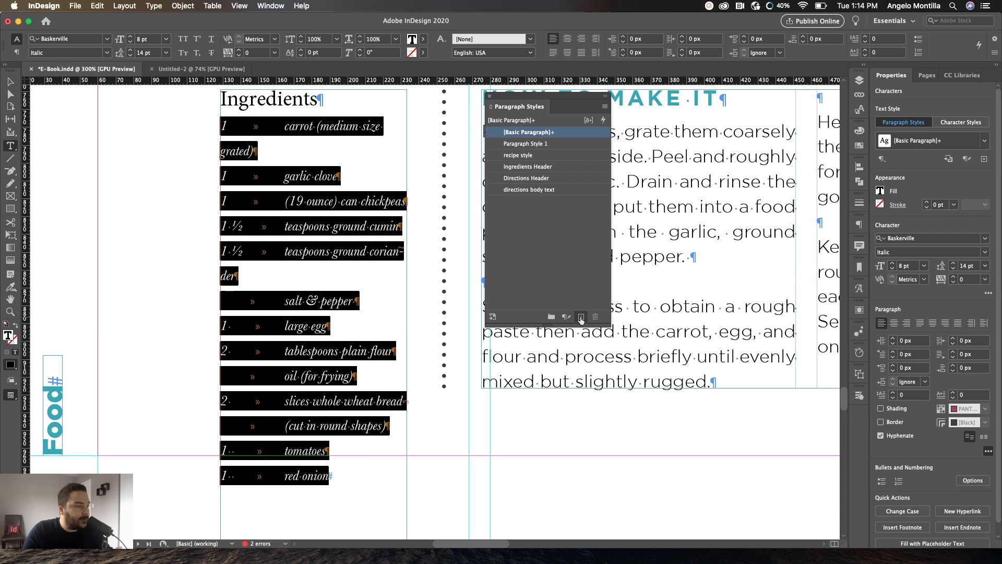
# Apply the new paragraph style to the selected ingredient lines and name it Recipe Style 2
pyautogui.click(519, 144)
pyautogui.click(519, 145)
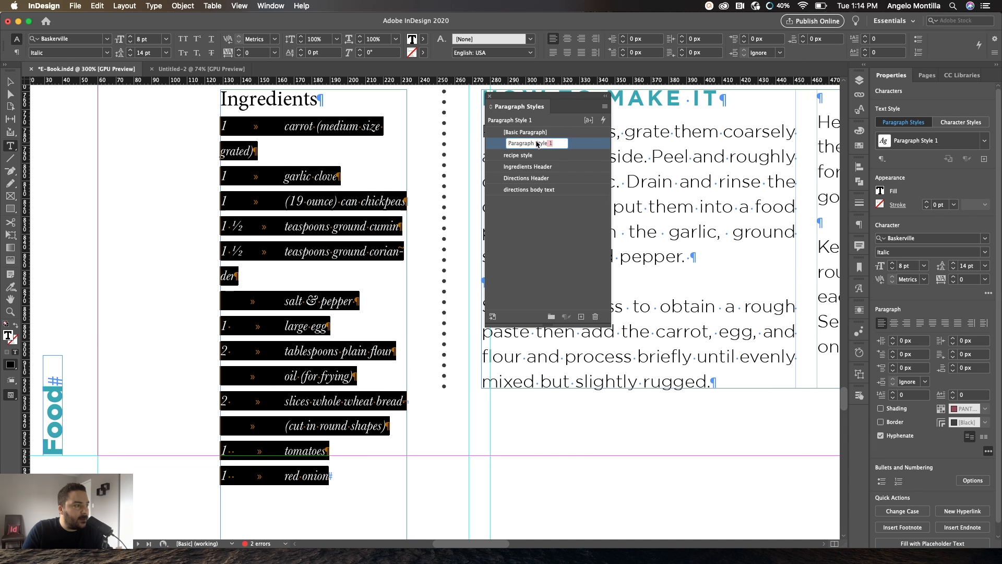
pyautogui.write('Recipe Style 2')
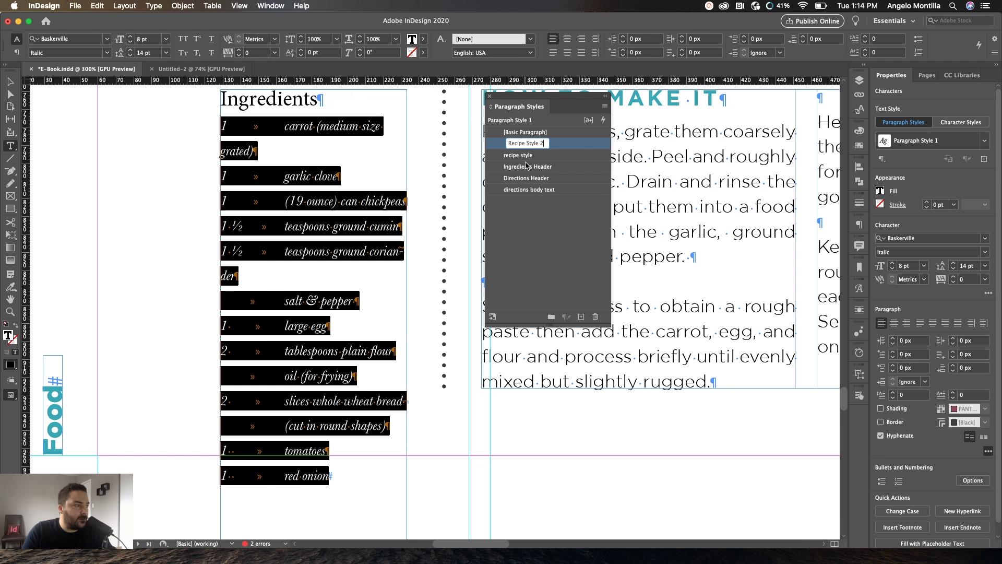
pyautogui.press('Return')
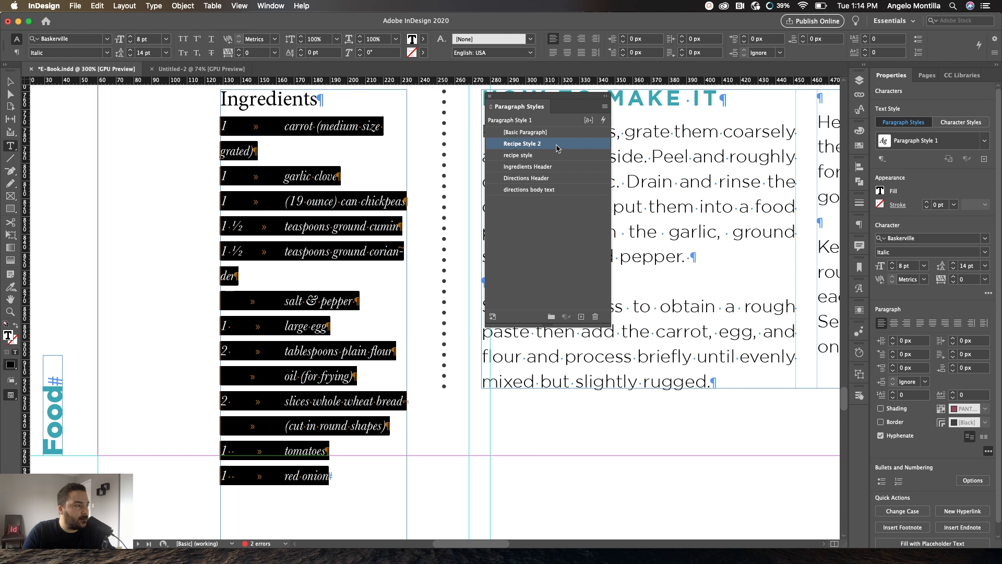
# Test the new style by switching the ingredient lines to Basic Paragraph and back to Recipe Style 2
pyautogui.click(533, 134)
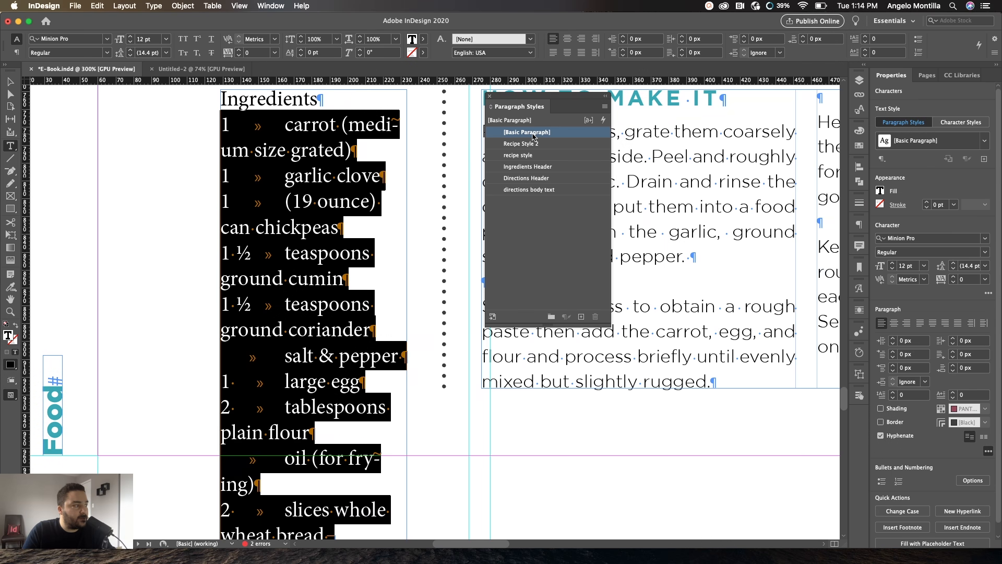
pyautogui.click(543, 145)
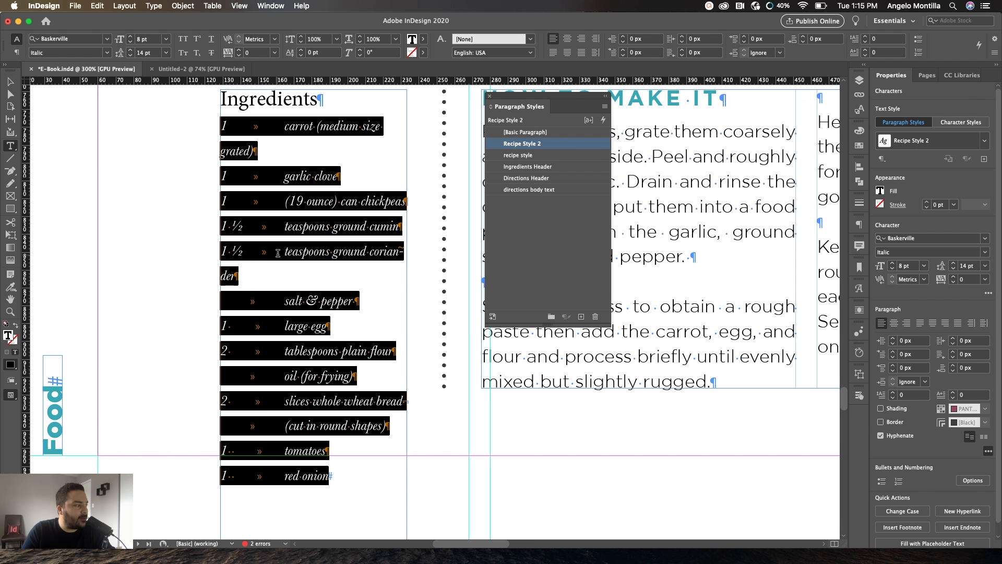
pyautogui.click(10, 82)
pyautogui.click(77, 149)
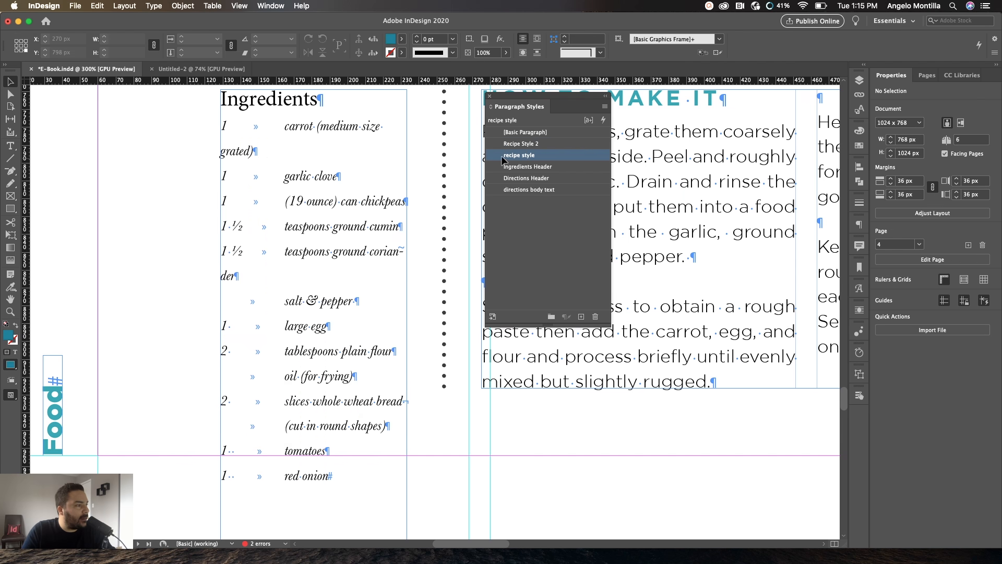
# Preview a 9 pt size and looser leading in Recipe Style 2's basic character formats, returning them to 8 pt and 14 pt
pyautogui.doubleClick(522, 144)
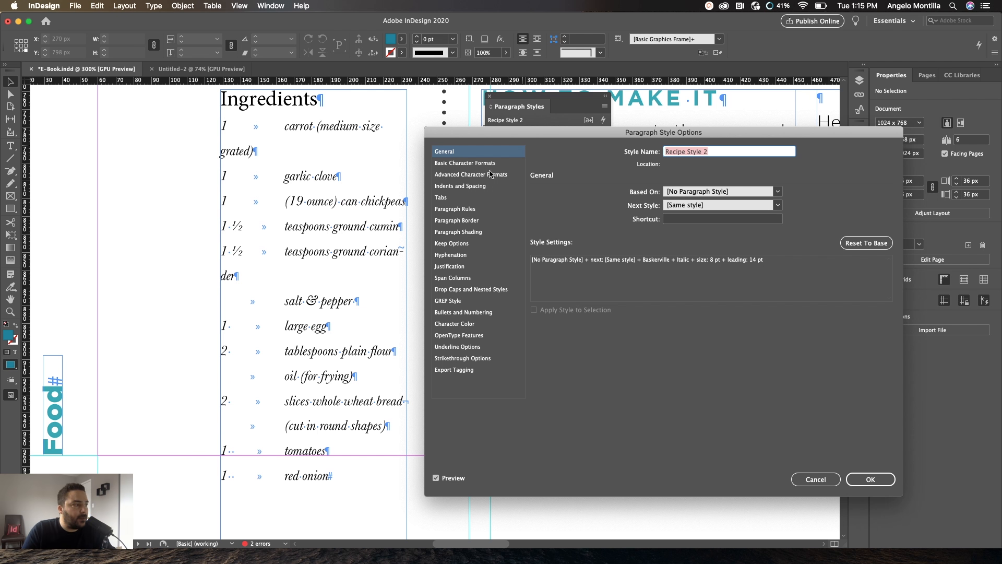
pyautogui.click(459, 164)
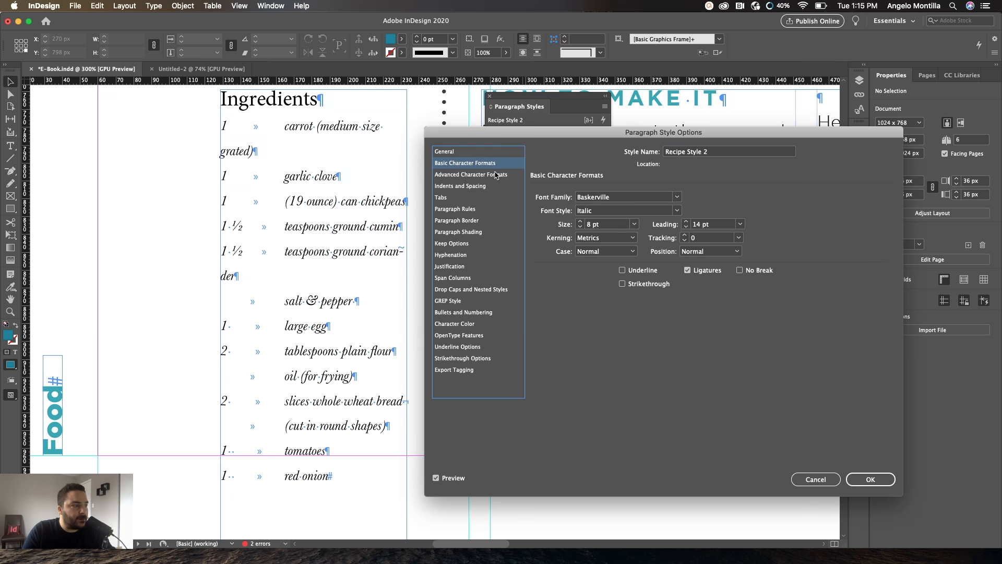
pyautogui.click(580, 222)
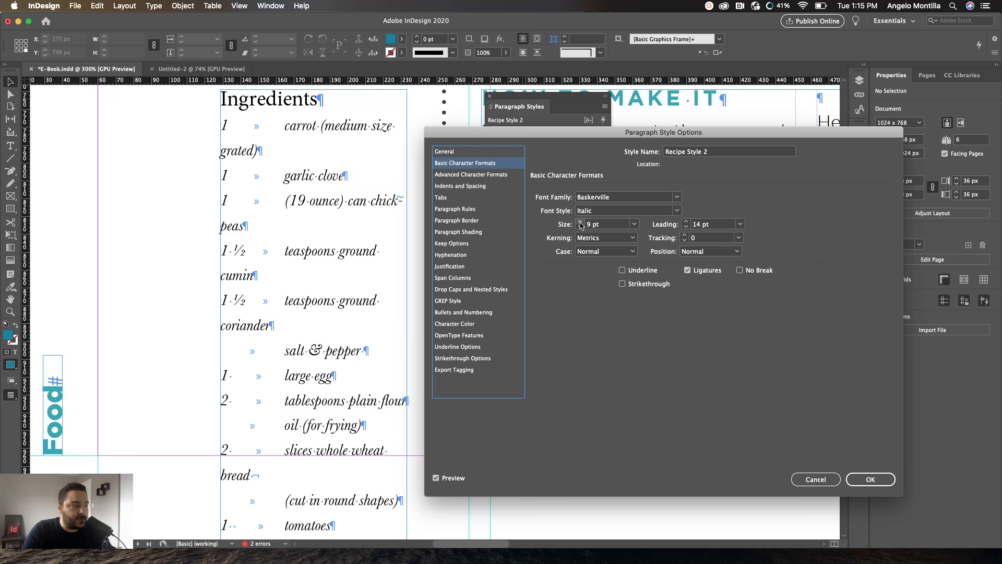
pyautogui.click(579, 227)
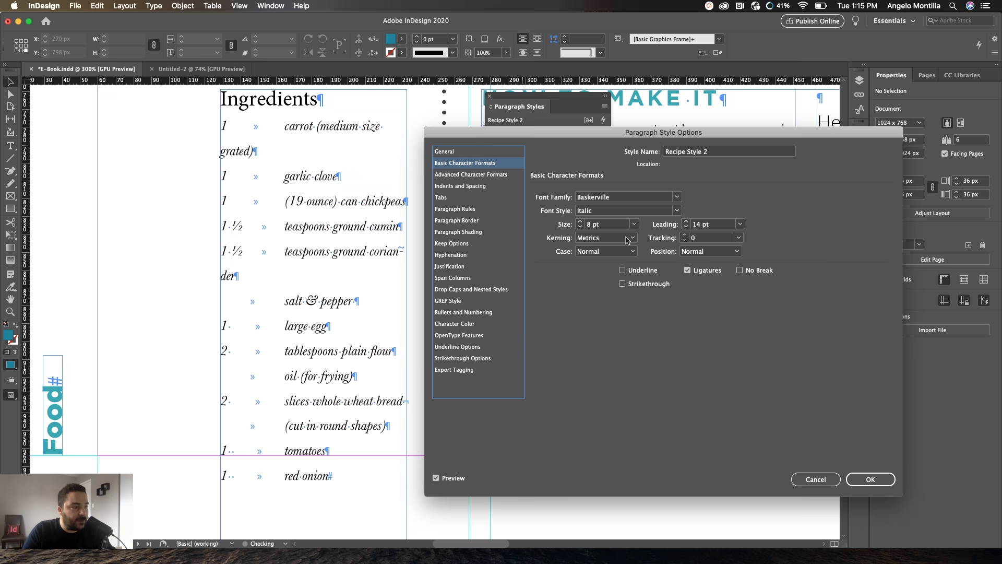
pyautogui.click(686, 223)
pyautogui.click(686, 223)
pyautogui.click(685, 227)
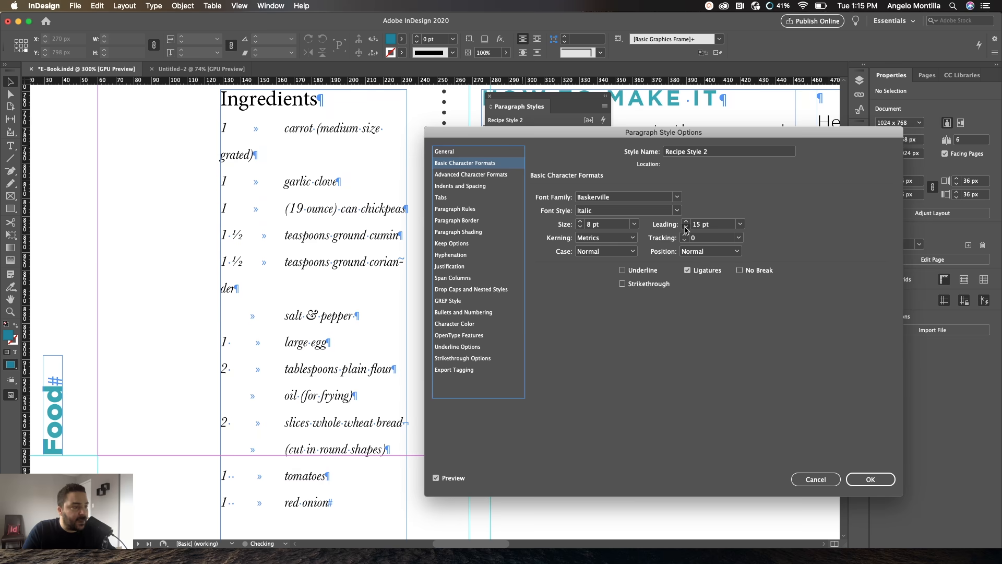
pyautogui.click(685, 227)
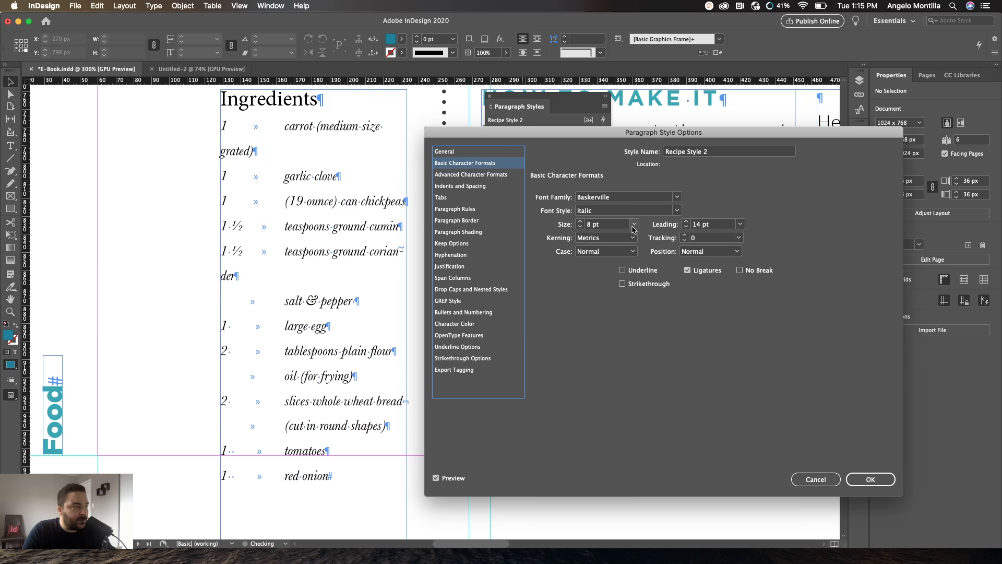
# Add a left-aligned tab stop to Recipe Style 2 and position it at 29 px
pyautogui.click(449, 199)
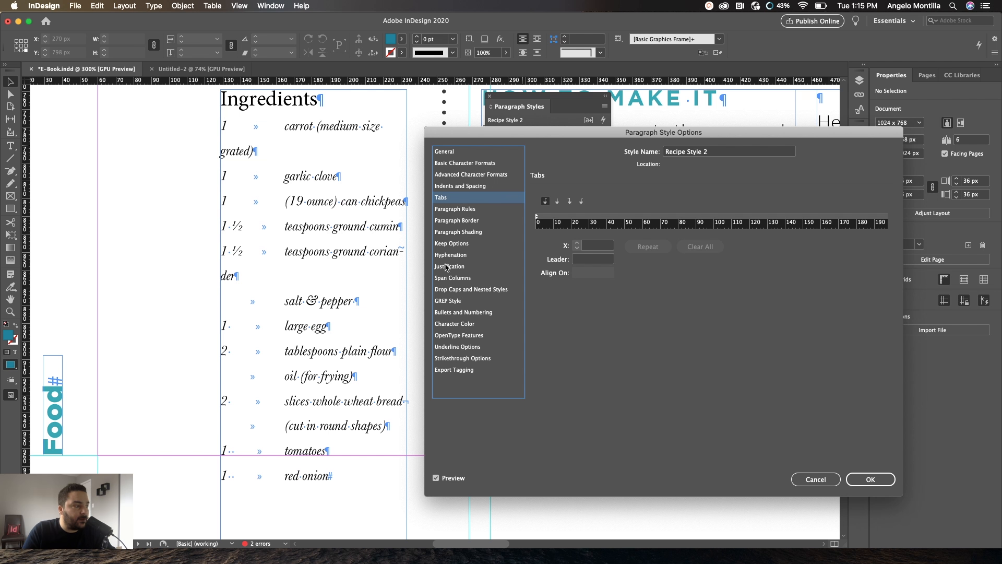
pyautogui.click(547, 202)
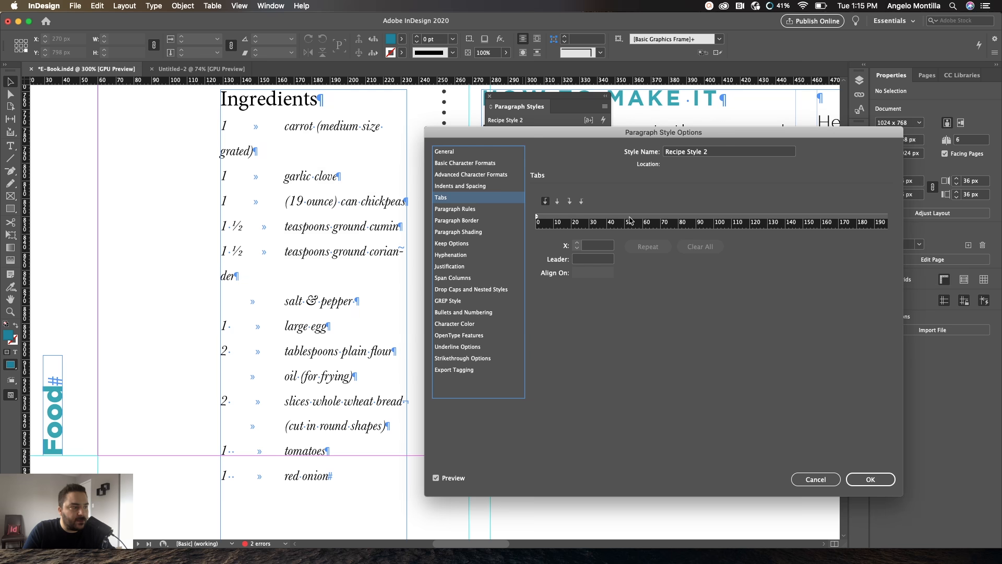
pyautogui.click(604, 219)
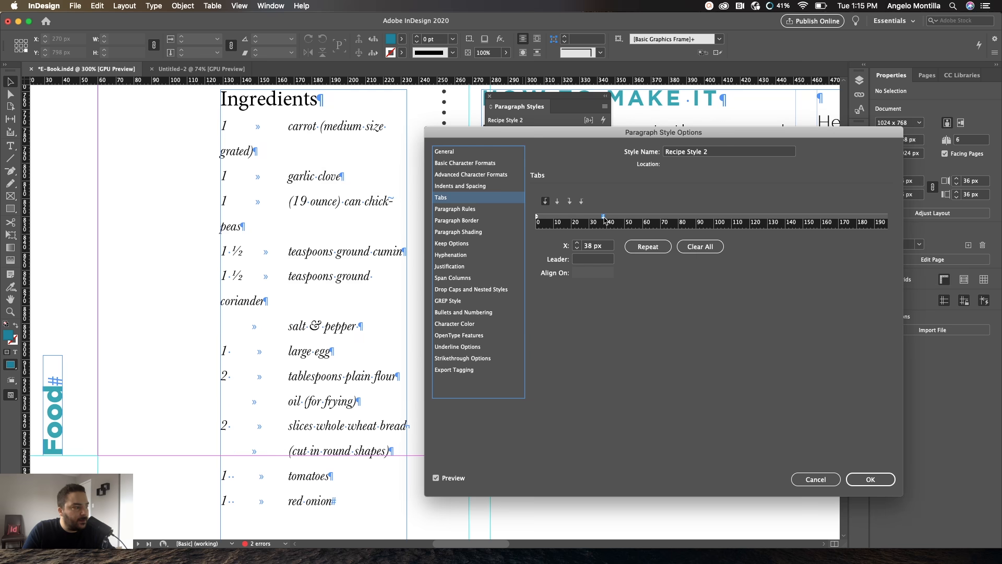
pyautogui.moveTo(601, 220); pyautogui.dragTo(594, 219)
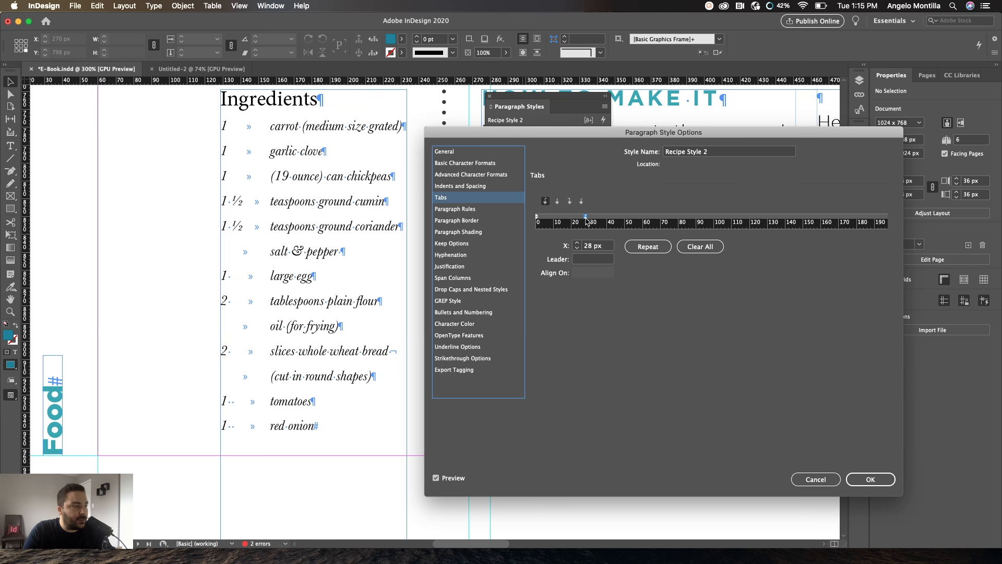
pyautogui.moveTo(585, 216); pyautogui.dragTo(637, 216)
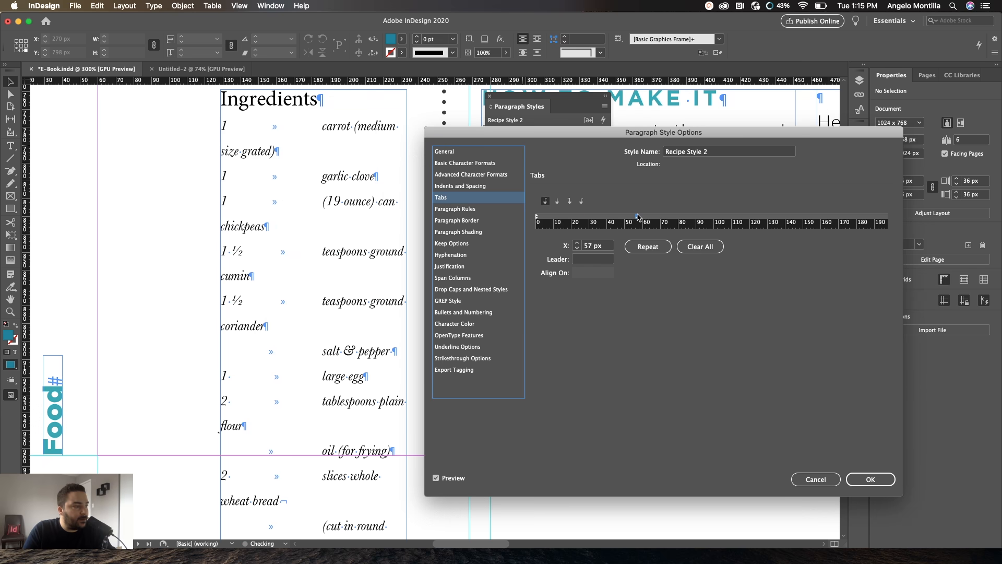
pyautogui.moveTo(637, 217); pyautogui.dragTo(581, 216)
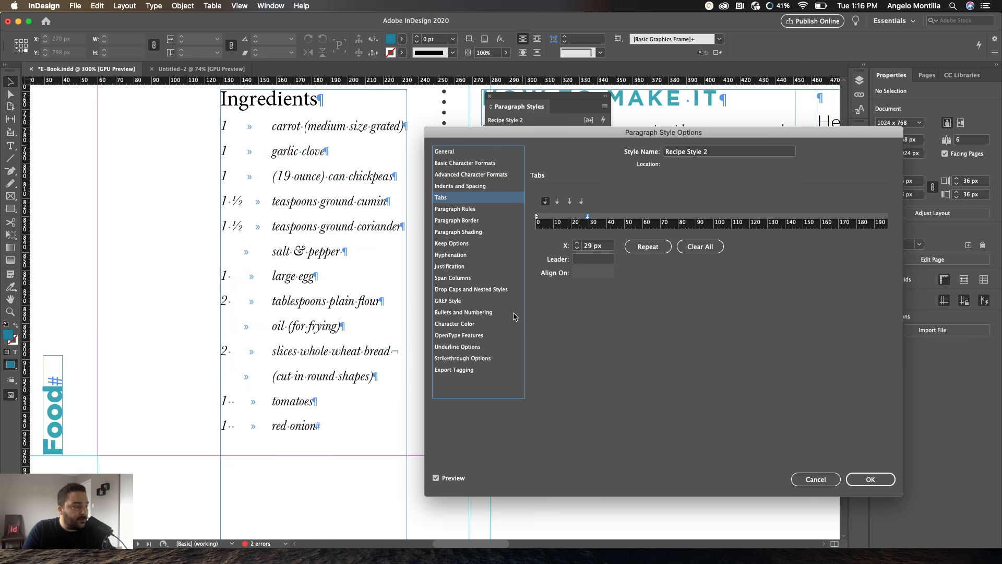
# Preview PANTONE P 40-8 U, PANTONE 8184 C and PANTONE P 50-15 C as Recipe Style 2's character color, then set Black and save the style
pyautogui.click(448, 325)
pyautogui.click(627, 243)
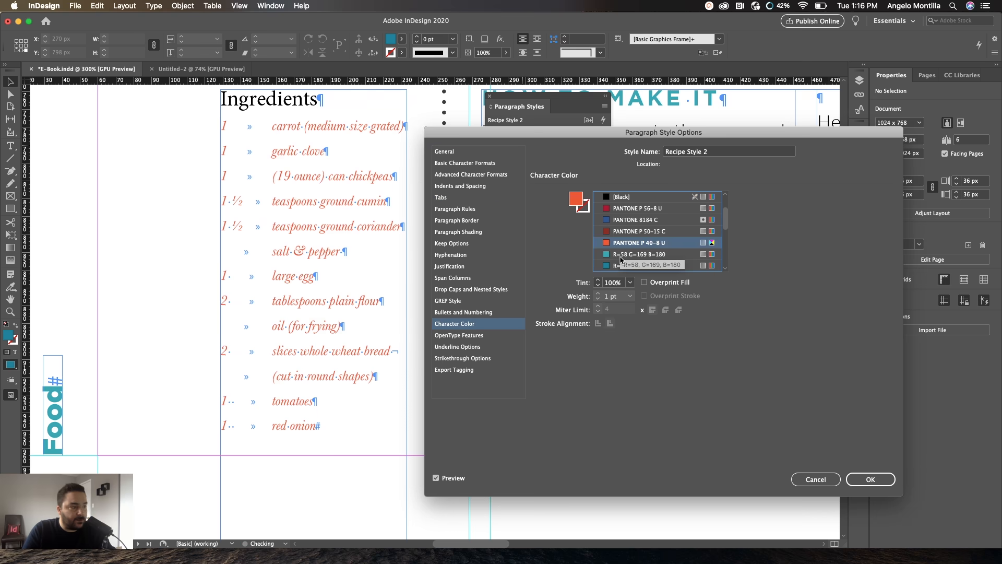
pyautogui.click(625, 221)
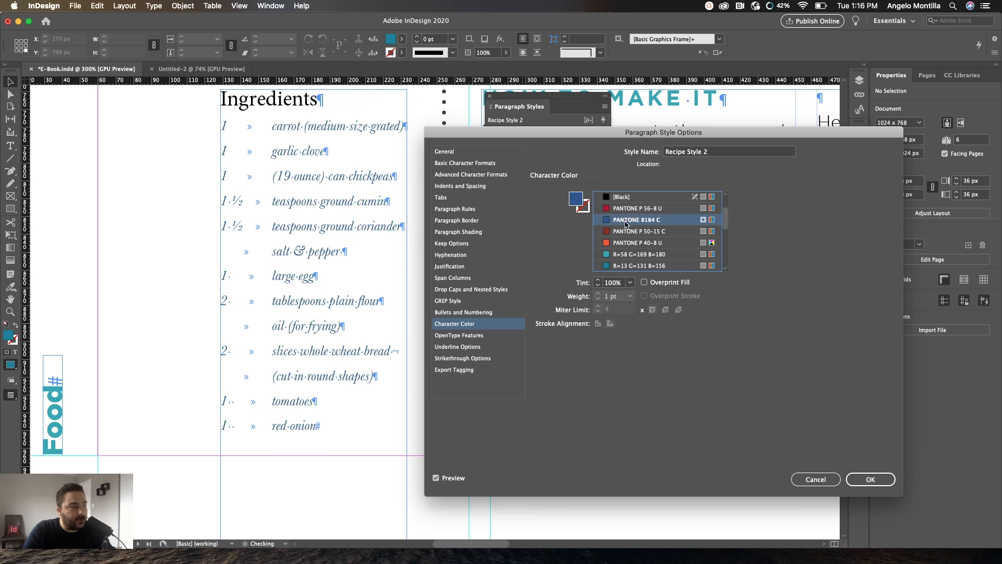
pyautogui.click(626, 231)
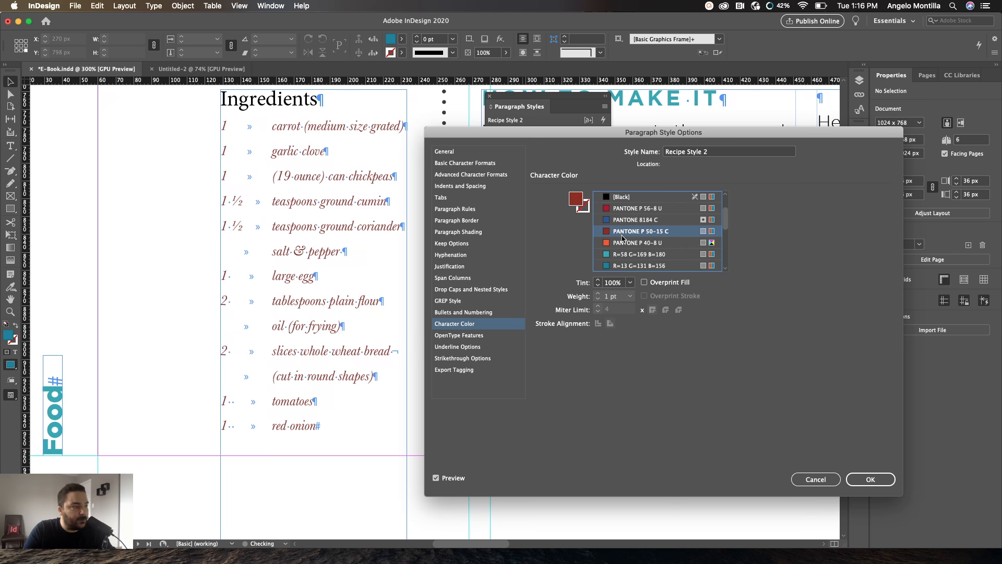
pyautogui.click(624, 196)
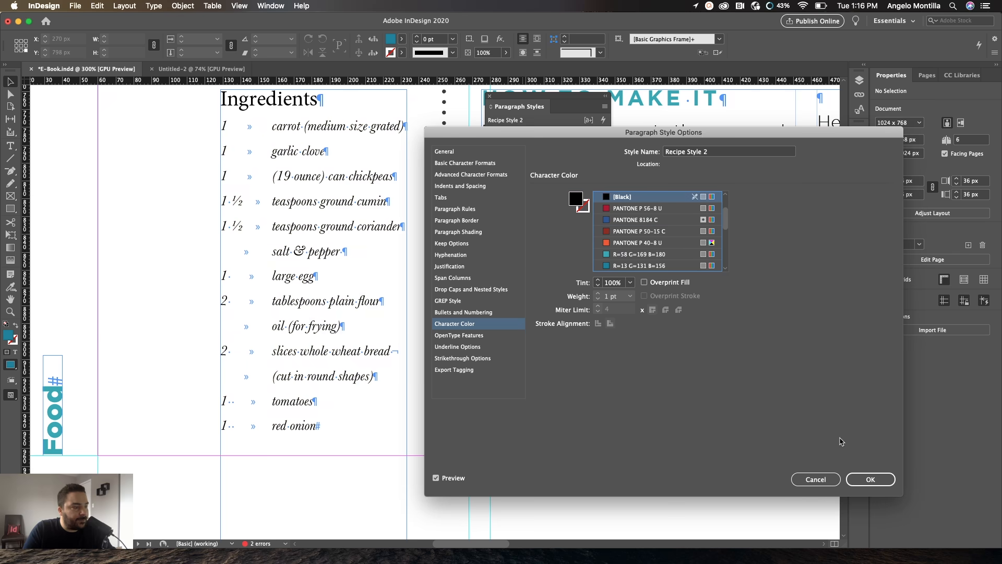
pyautogui.click(871, 479)
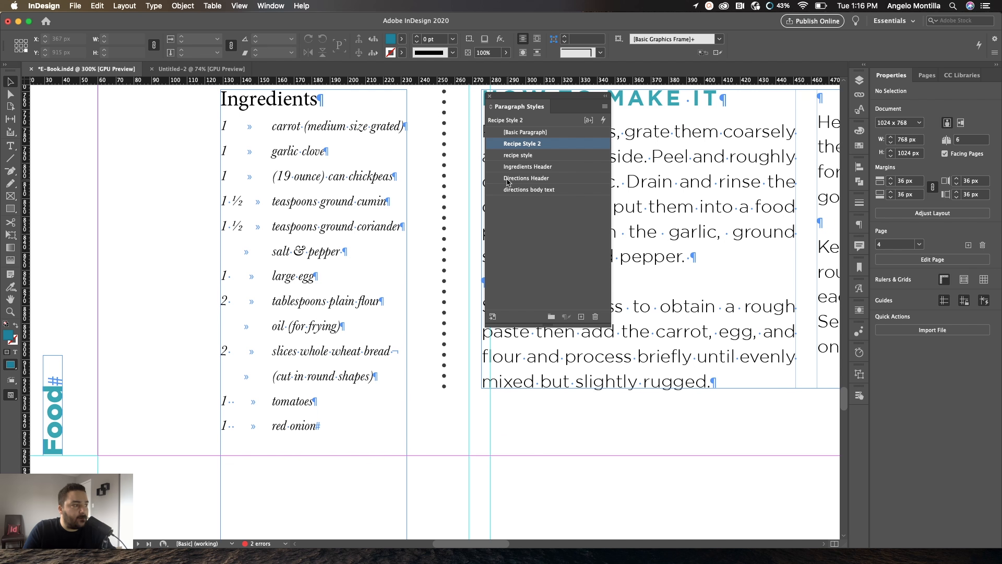
# Apply the Ingredients Header paragraph style to the Ingredients heading, deselect the text, and move the floating Paragraph Styles panel lower over the directions
pyautogui.doubleClick(292, 100)
pyautogui.moveTo(319, 99); pyautogui.dragTo(222, 100)
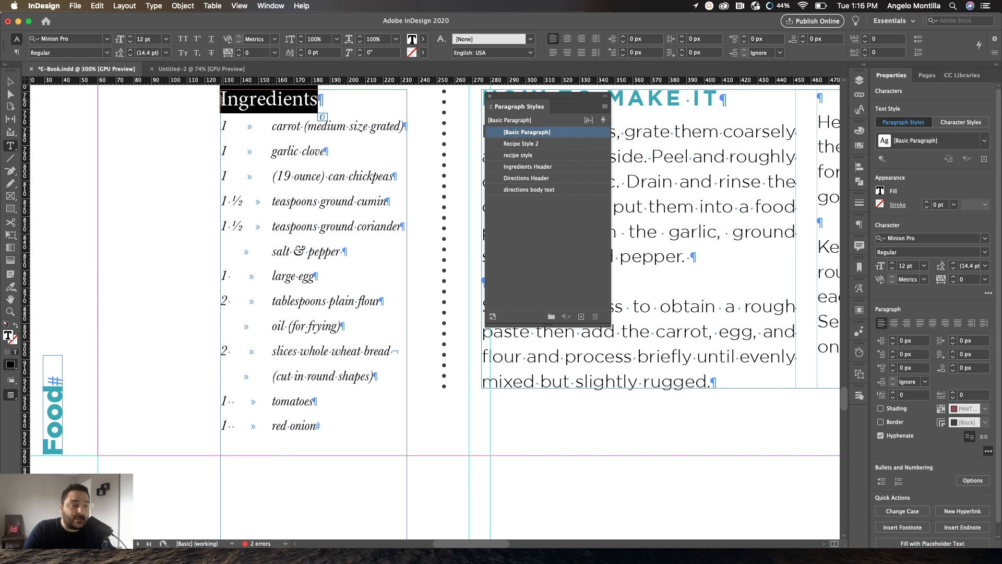
pyautogui.click(528, 168)
pyautogui.click(318, 115)
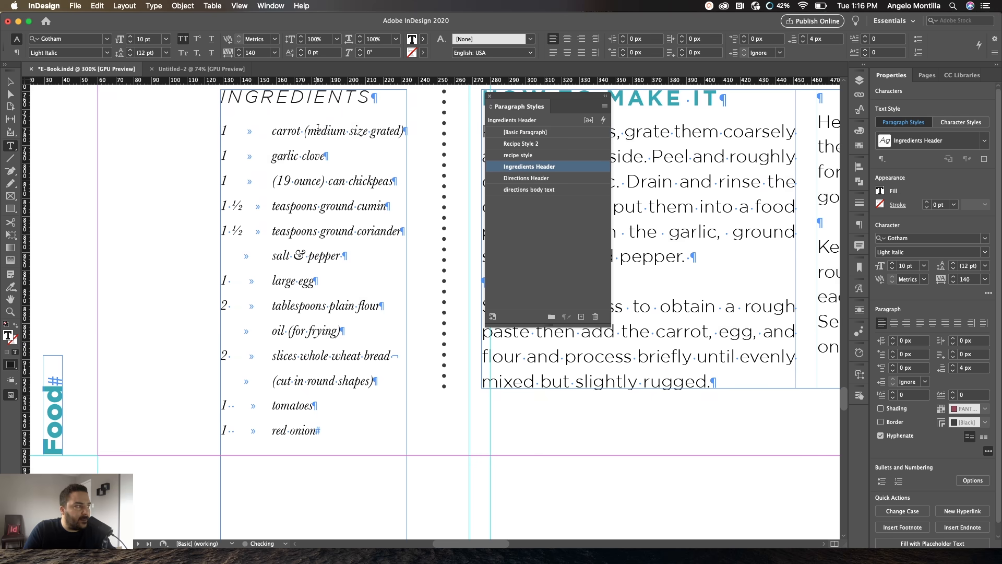
pyautogui.click(10, 82)
pyautogui.click(122, 140)
pyautogui.moveTo(298, 251); pyautogui.dragTo(247, 313)
pyautogui.scroll(-1, 297, 273)
pyautogui.moveTo(340, 273); pyautogui.dragTo(385, 263)
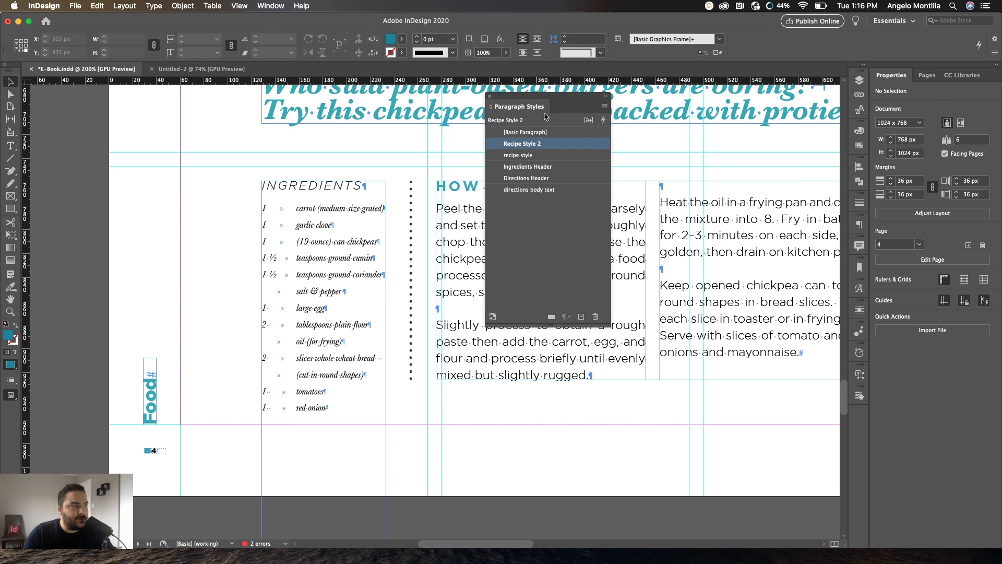
pyautogui.moveTo(553, 99); pyautogui.dragTo(605, 148)
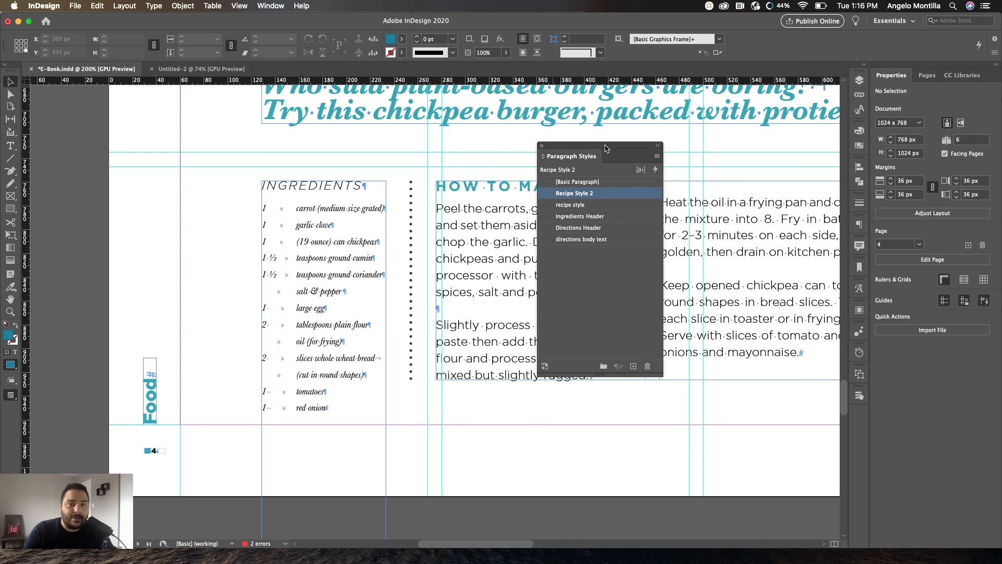